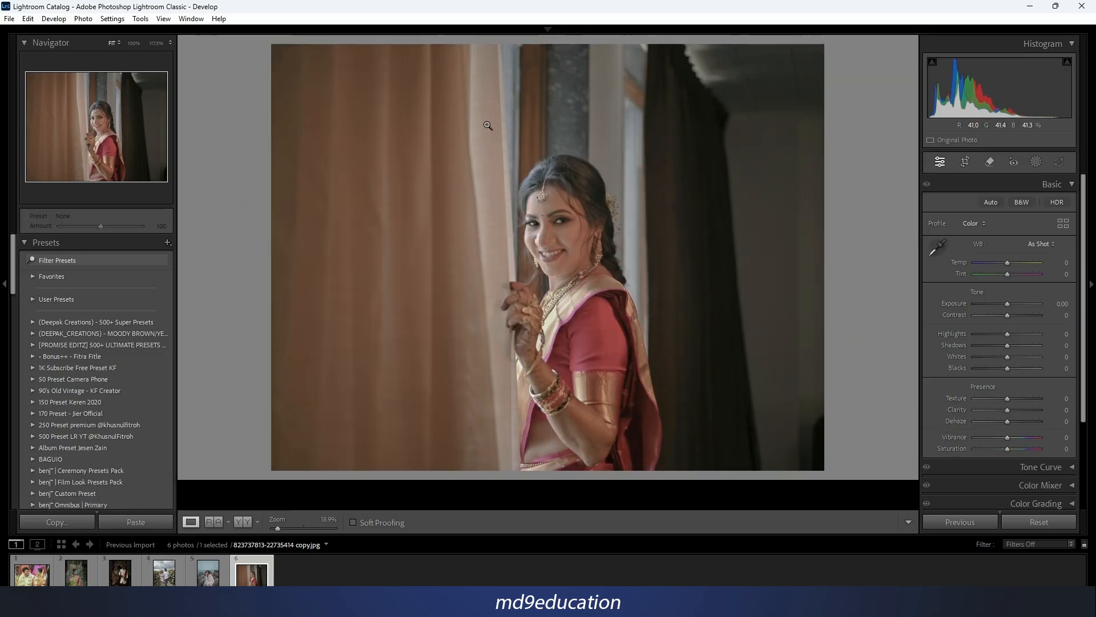
Hide the presets area for a larger photo view, collapse the Basic adjustments, and expand the Tone Curve adjustments.
left_click(6, 294)
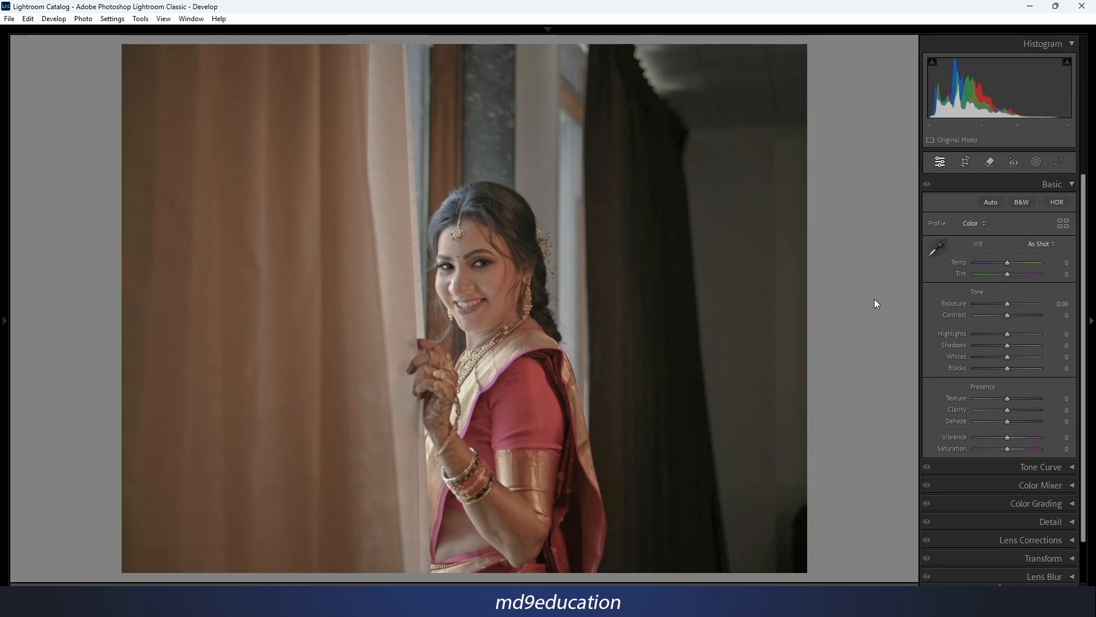
left_click(1072, 185)
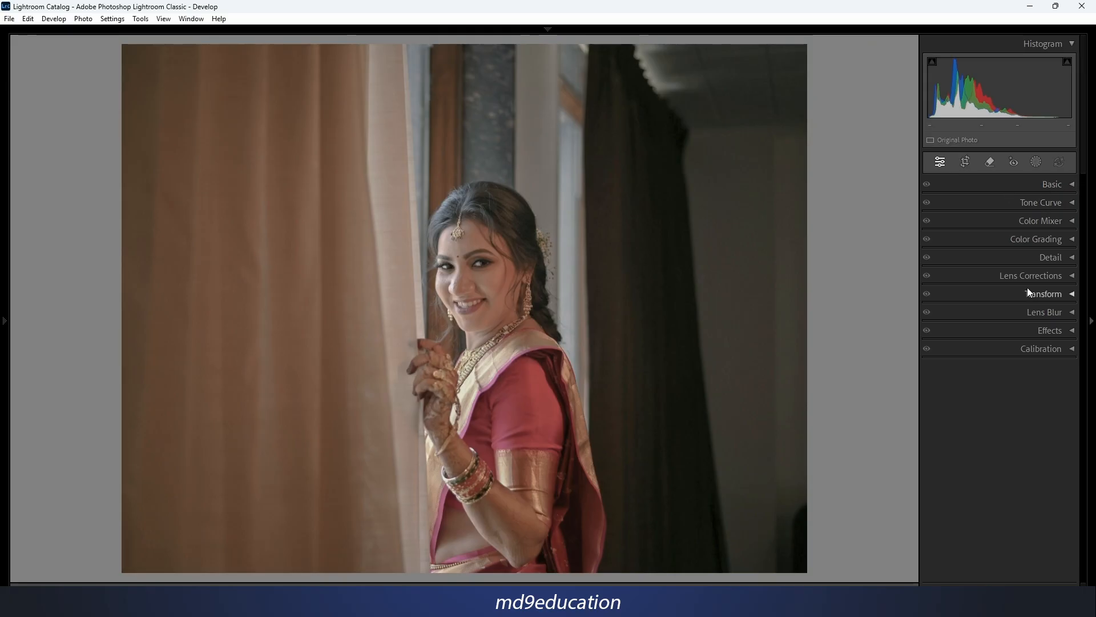
left_click(1073, 204)
left_click(1072, 203)
left_click(1040, 203)
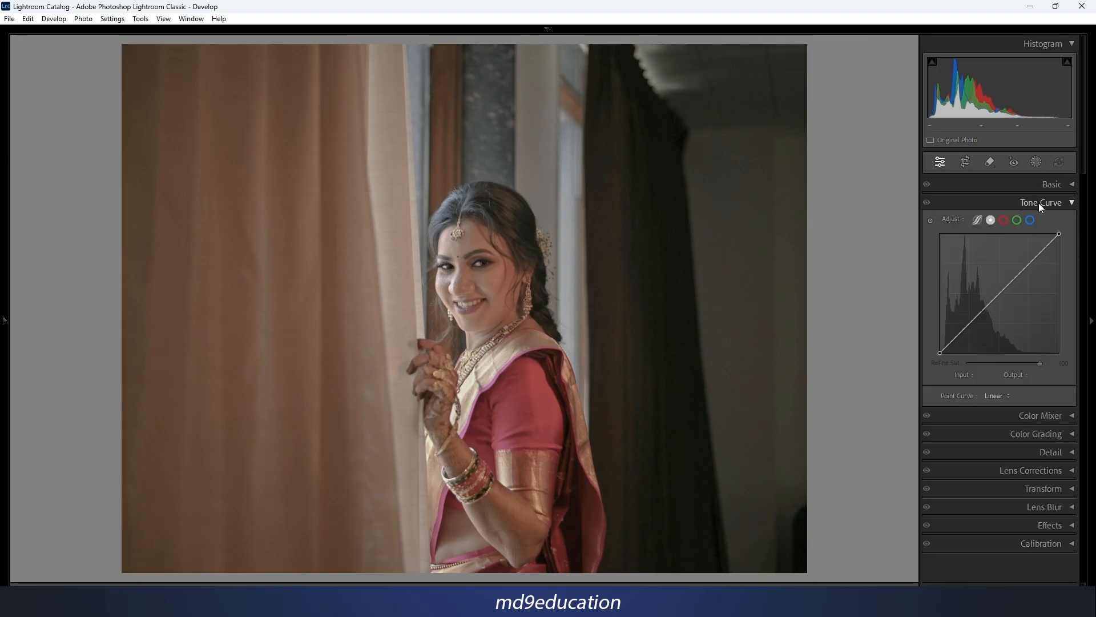
left_click(1040, 204)
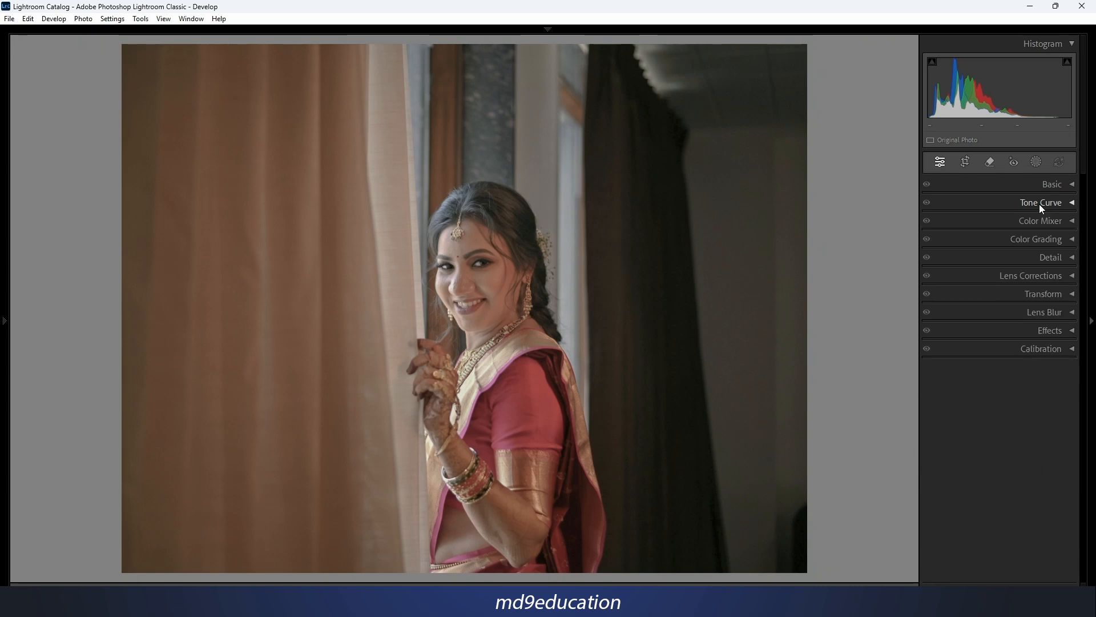
left_click(1040, 204)
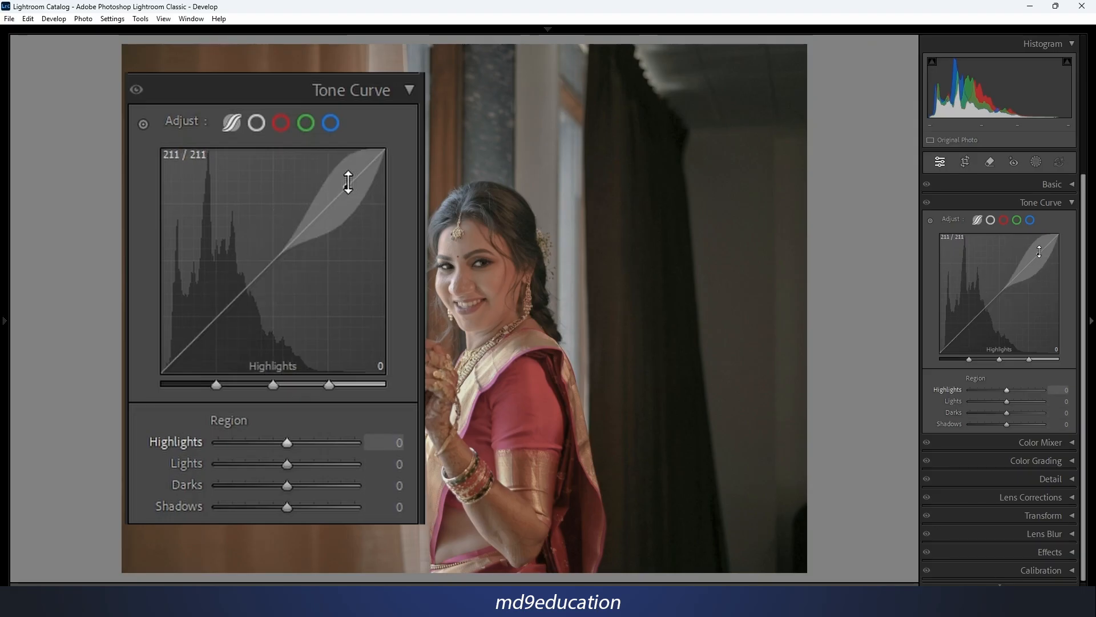
In the point curve, try raising the black point to output 233, restore it, and lower the white point to output 0.
left_click(992, 221)
left_click(256, 123)
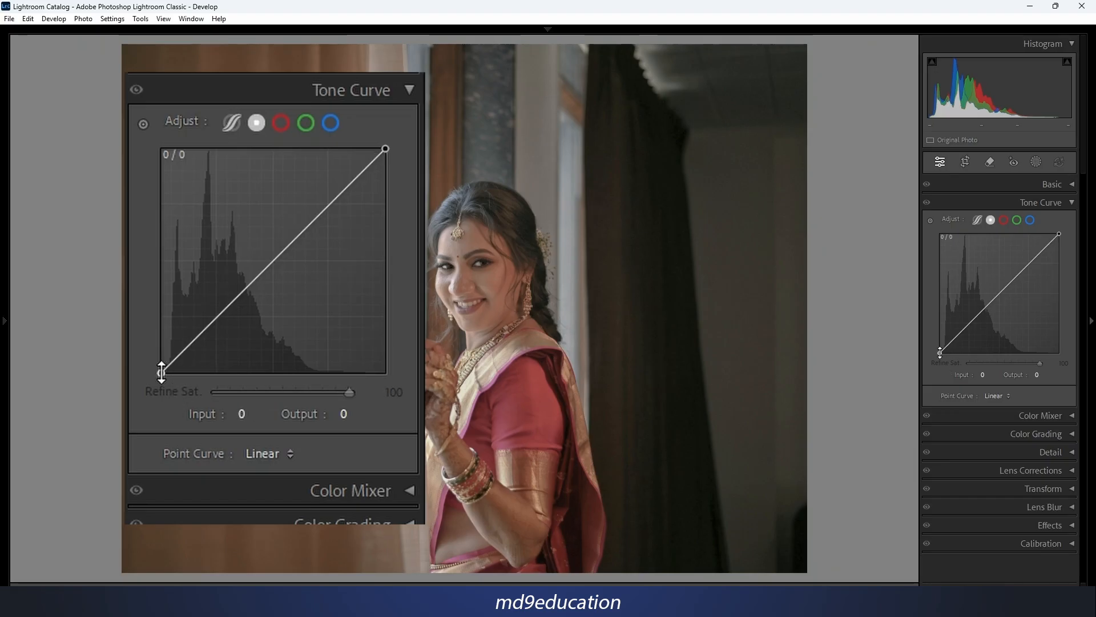
left_click_drag(162, 372, 132, 157)
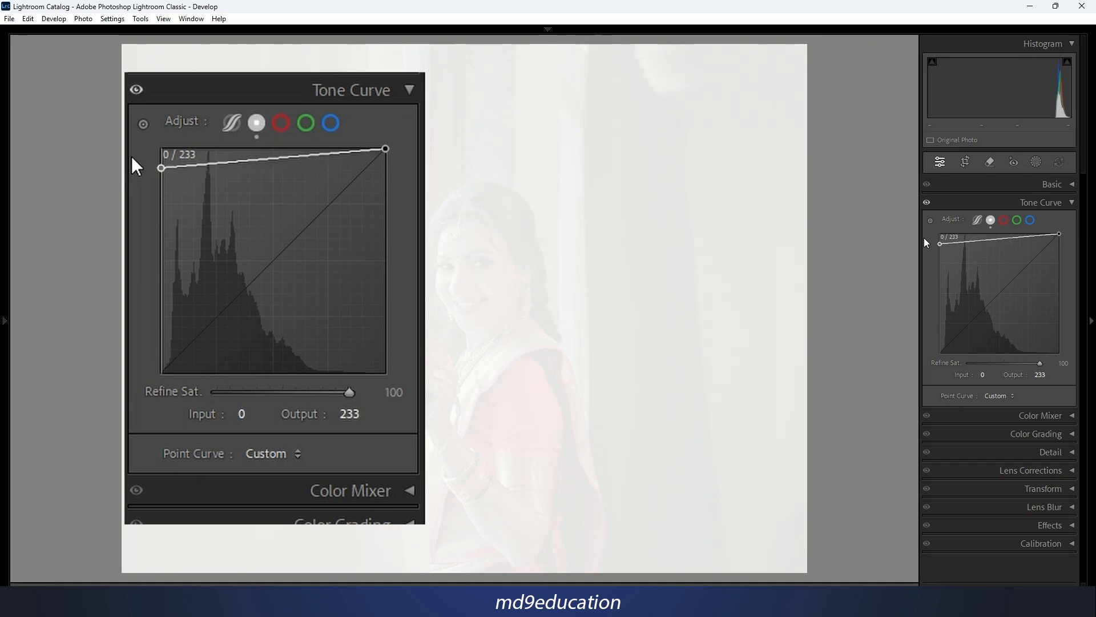
left_click_drag(924, 238, 924, 234)
left_click_drag(1060, 234, 1086, 366)
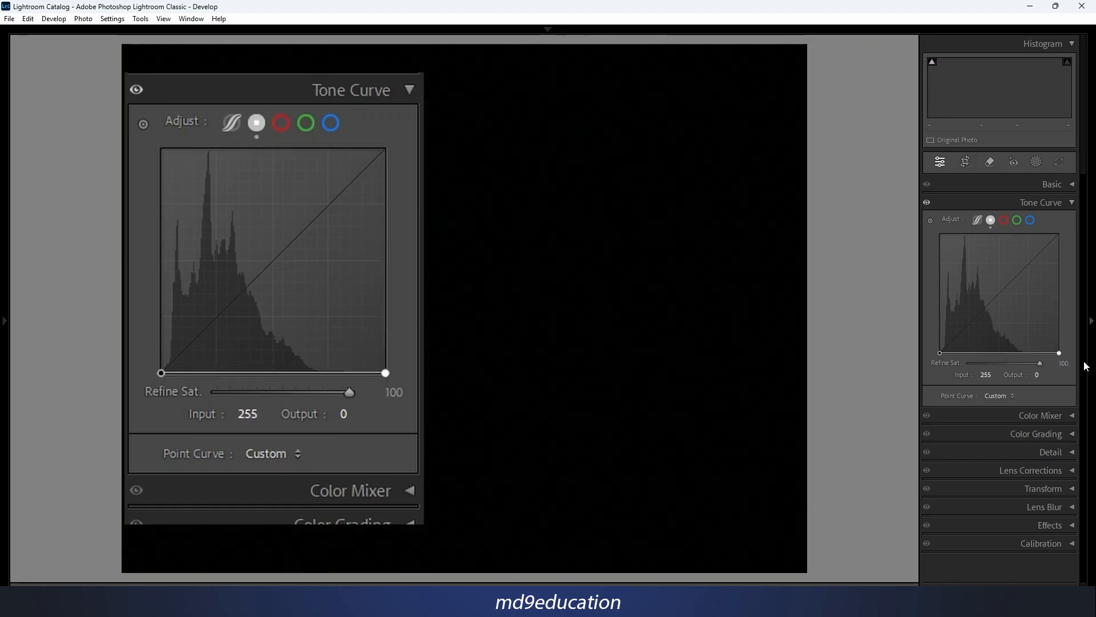
Reset the point curve channel to clear the test changes to its end points.
right_click(1014, 292)
right_click(1004, 258)
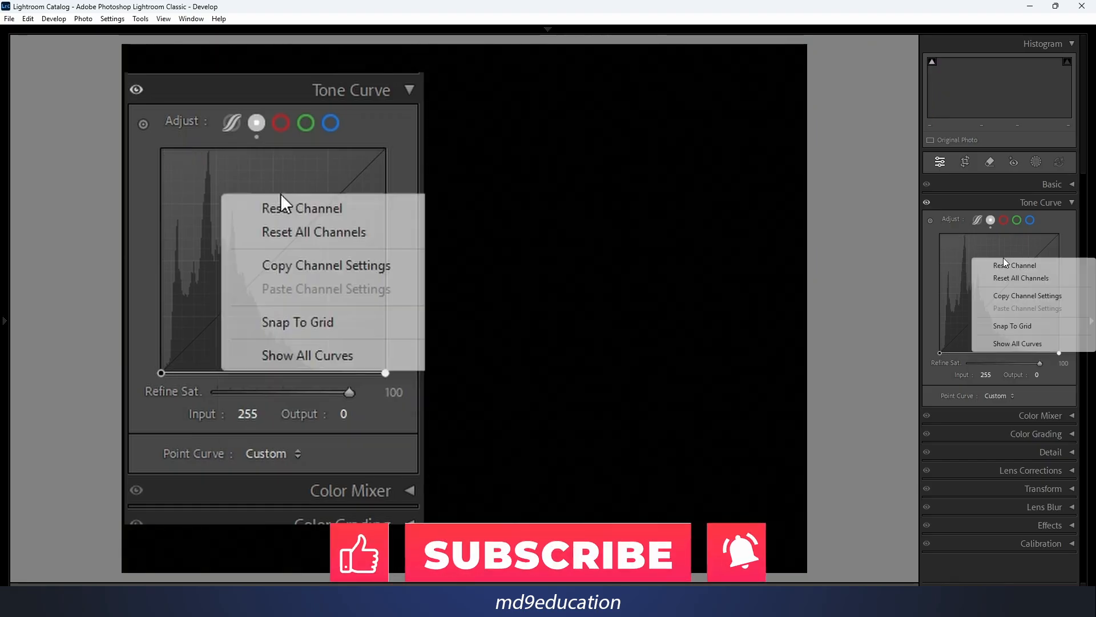
left_click(1020, 268)
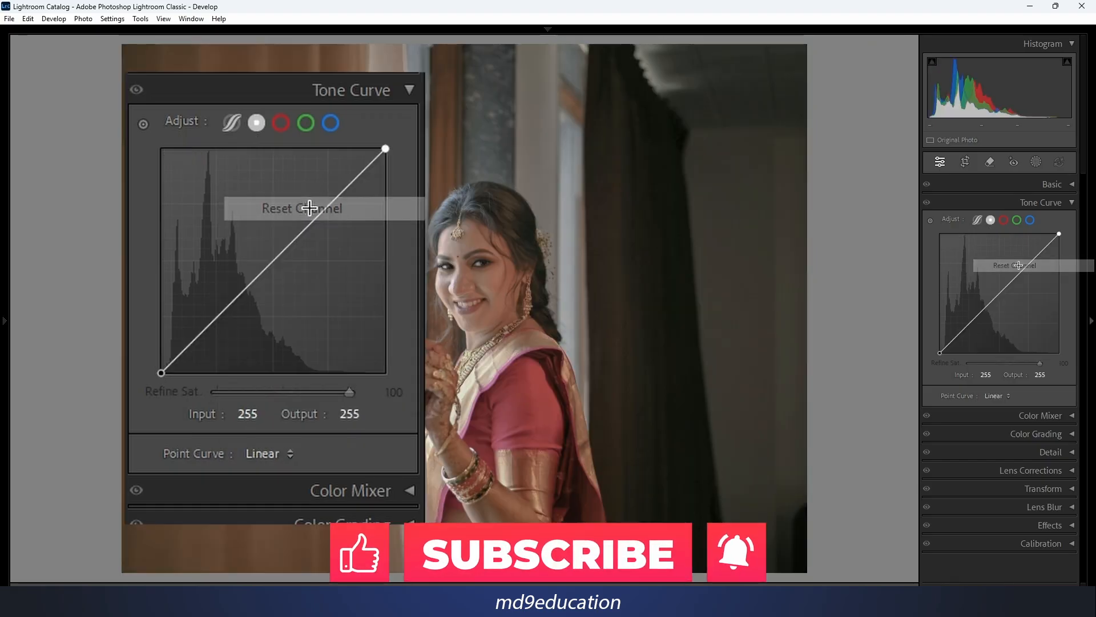
Try lowering the point curve's white point and bring it back to output 255.
mouse_move(1059, 235)
left_mouse_down()
mouse_move(1060, 354)
mouse_move(1070, 237)
left_mouse_up()
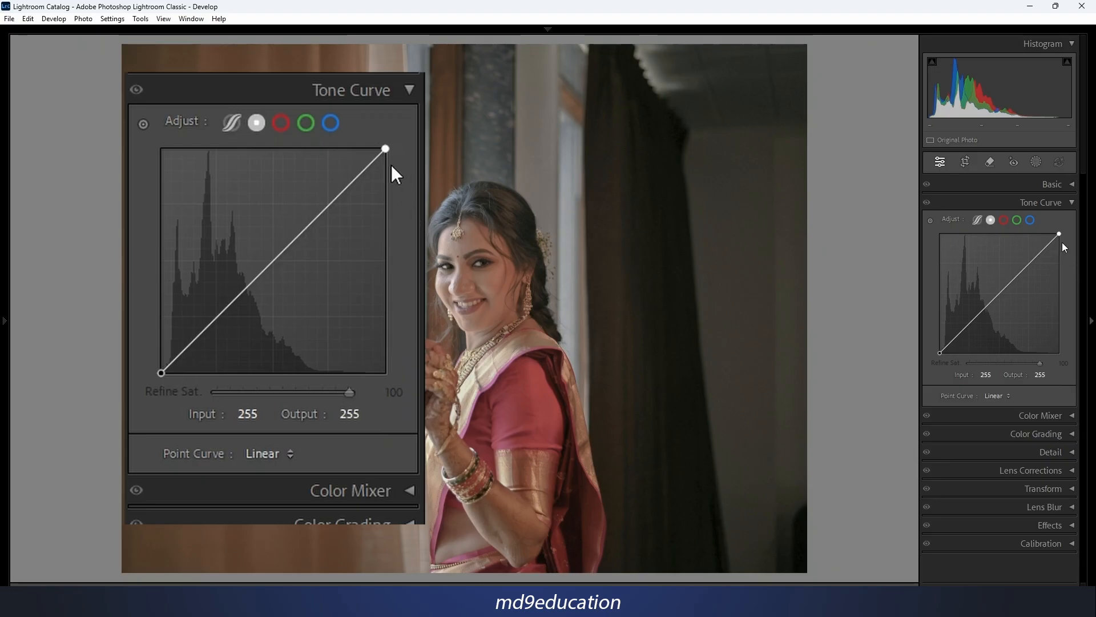
left_click_drag(1060, 237, 1060, 353)
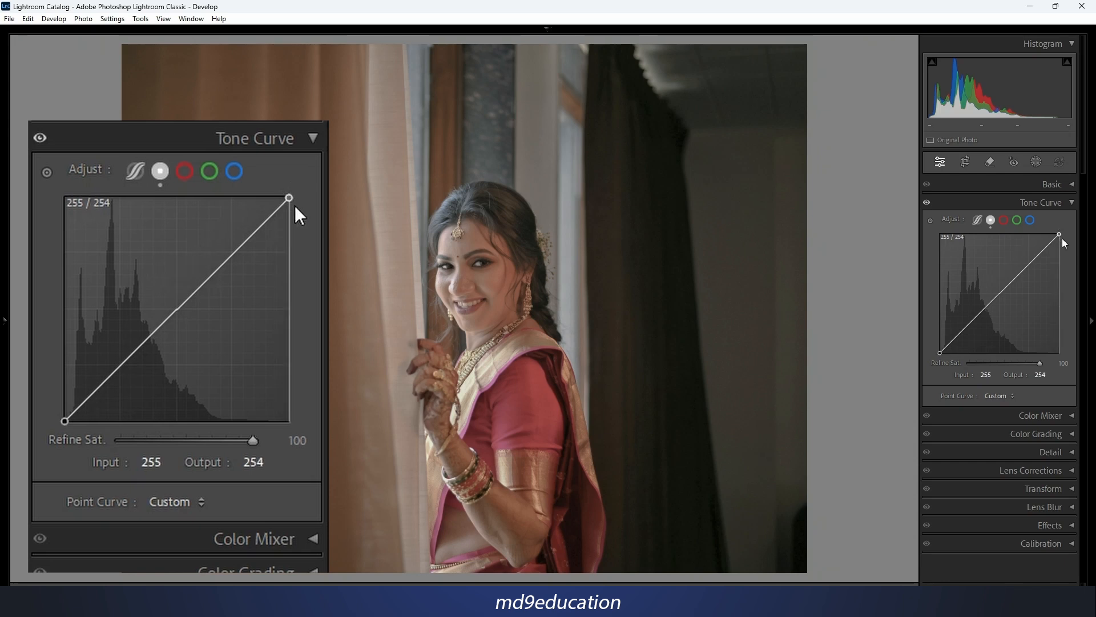
mouse_move(296, 197)
left_mouse_down()
mouse_move(305, 232)
mouse_move(301, 203)
mouse_move(206, 181)
mouse_move(291, 185)
mouse_move(220, 196)
mouse_move(291, 196)
left_mouse_up()
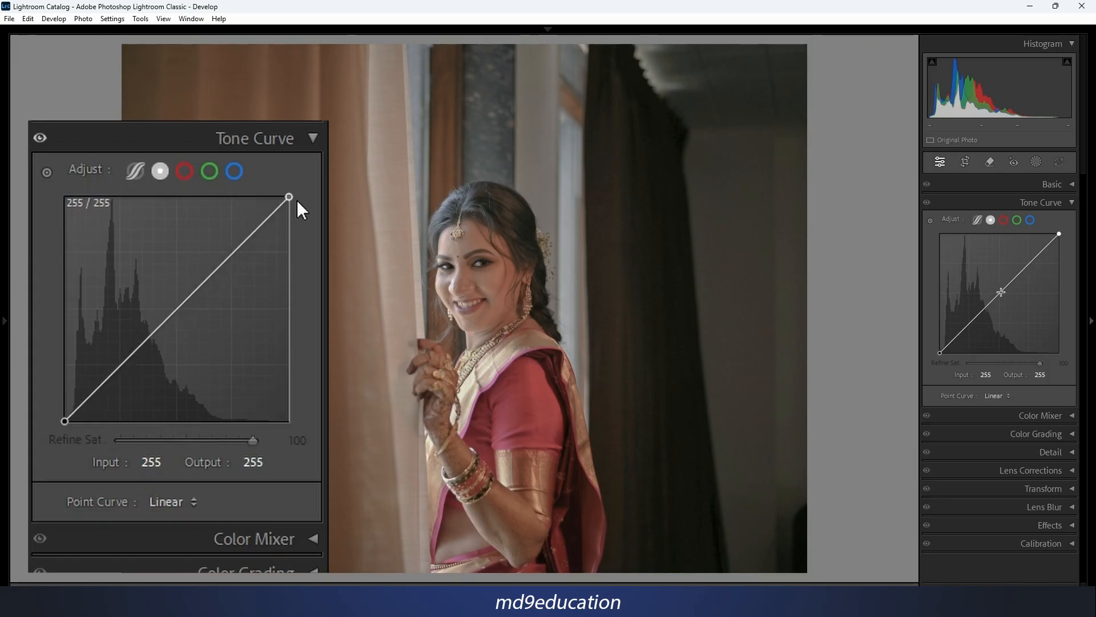
Try bending the point curve with several added points, including one at input 147 and output 89, and reset the channel.
mouse_move(1002, 290)
left_mouse_down()
mouse_move(1009, 297)
mouse_move(985, 289)
mouse_move(1007, 293)
mouse_move(998, 285)
mouse_move(1018, 278)
mouse_move(993, 282)
mouse_move(1003, 285)
mouse_move(995, 296)
mouse_move(1012, 280)
mouse_move(1003, 293)
left_mouse_up()
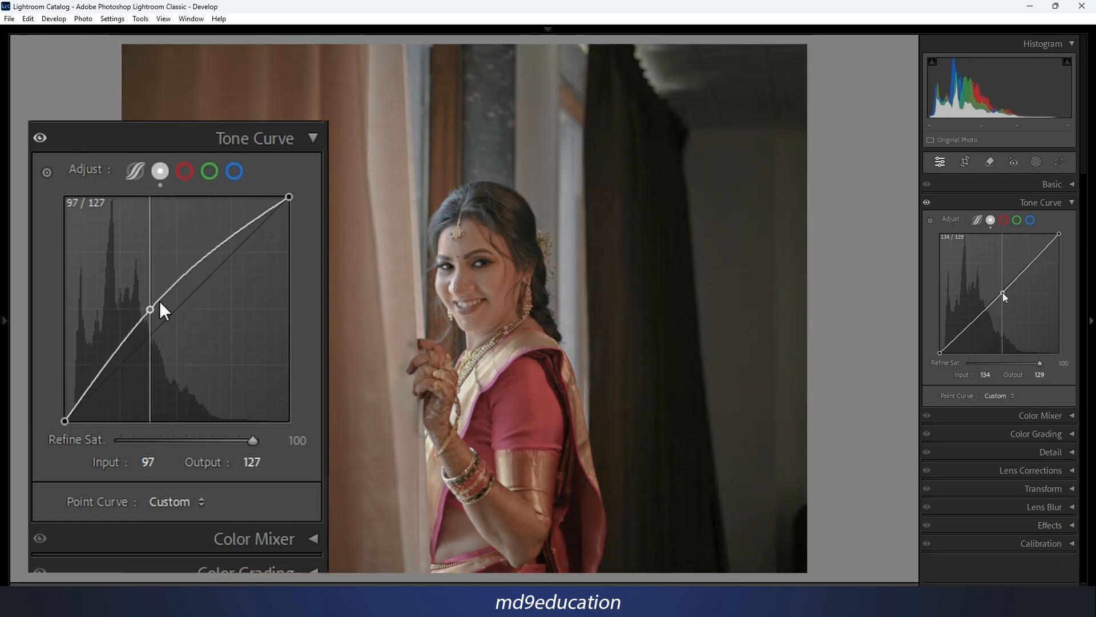
mouse_move(940, 352)
left_mouse_down()
mouse_move(931, 354)
mouse_move(949, 359)
mouse_move(920, 348)
mouse_move(921, 358)
left_mouse_up()
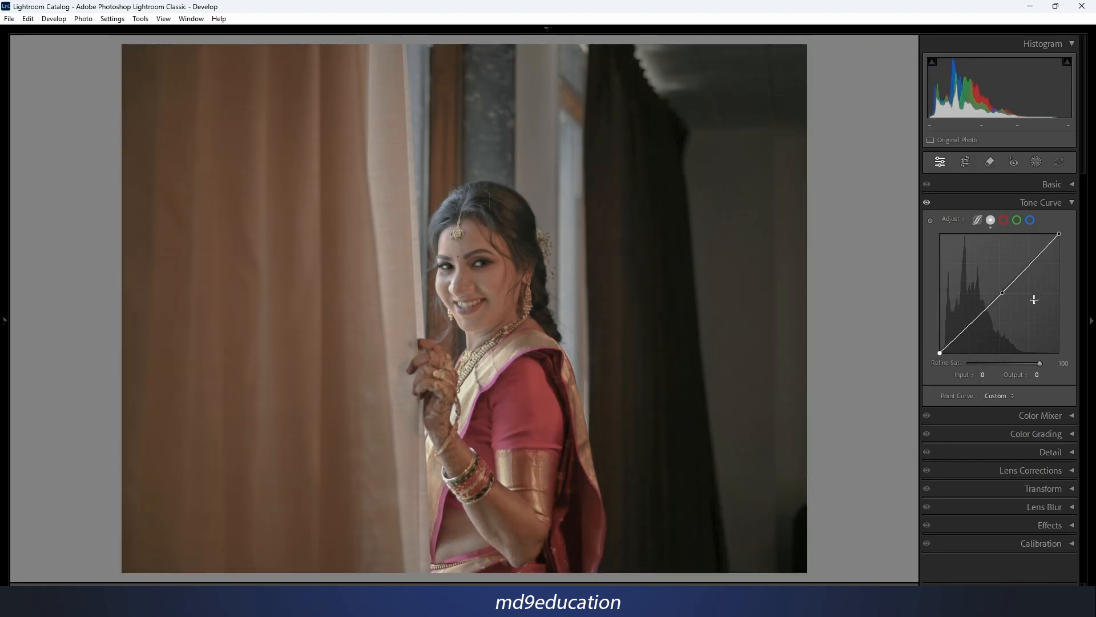
left_click(1003, 294)
left_click(1023, 272)
left_click(1009, 310)
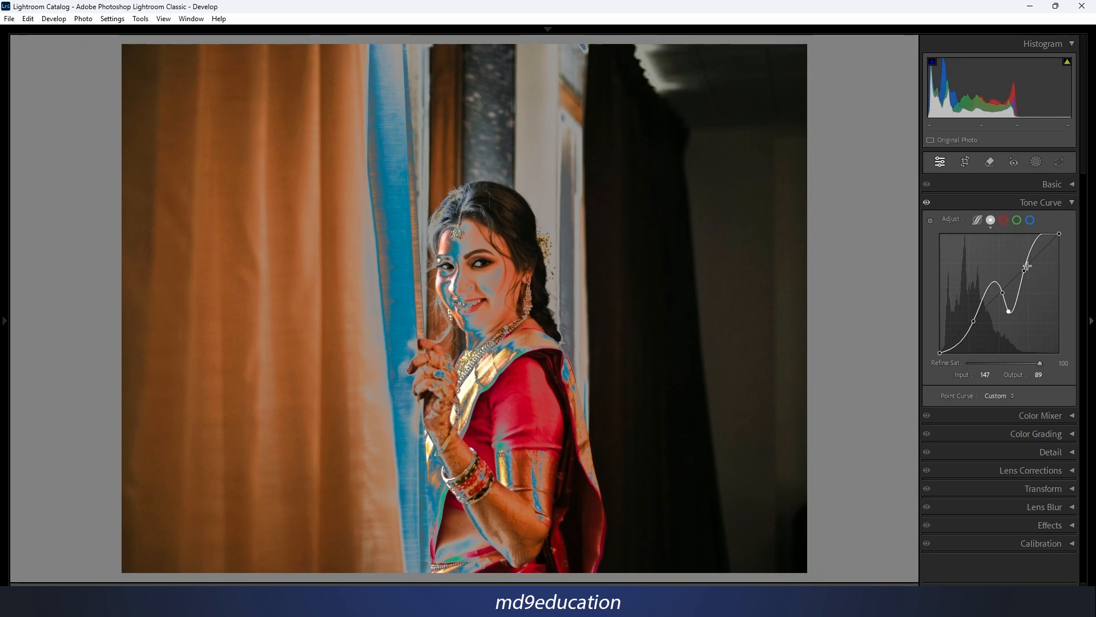
right_click(989, 254)
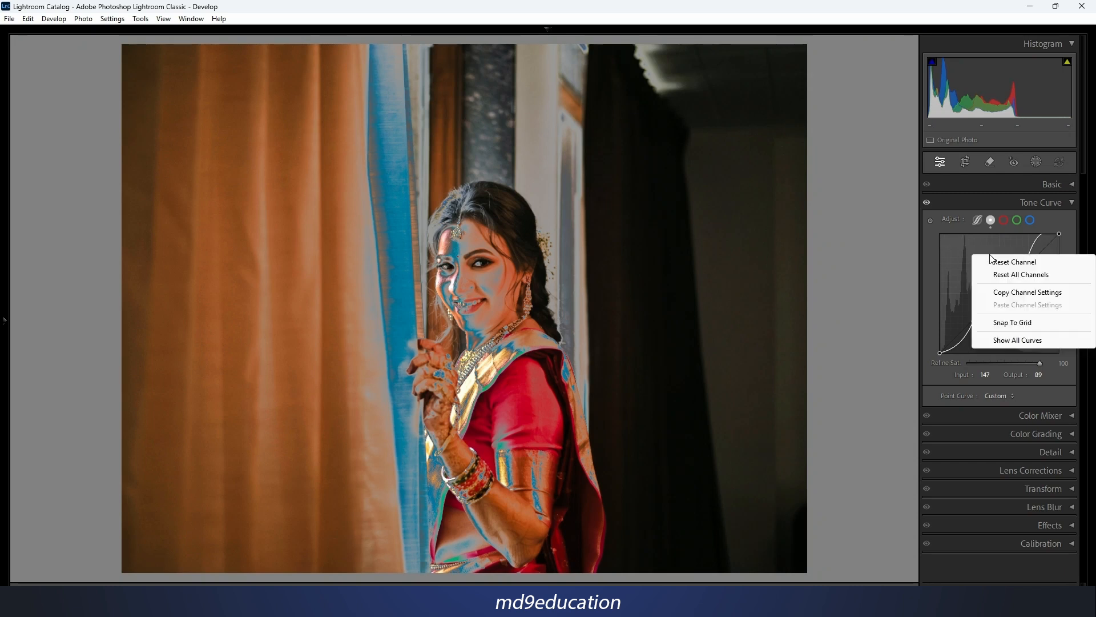
left_click(1016, 261)
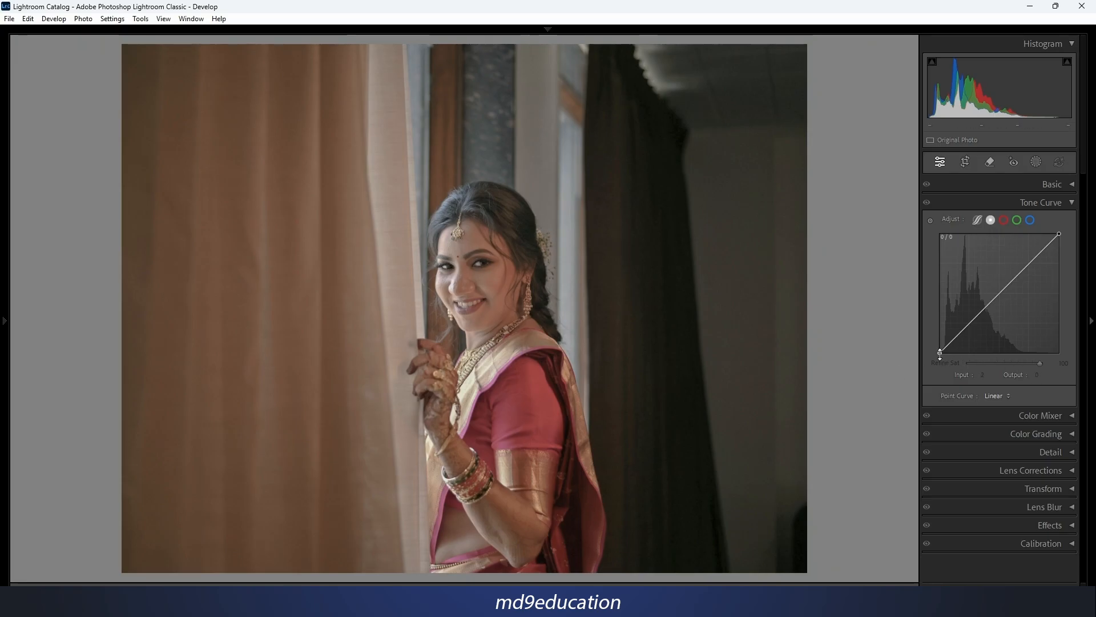
Add contrast with the point curve: black point at input 17, white point pulled inward, and a midpoint at input 139, output 133.
left_click_drag(939, 354, 947, 355)
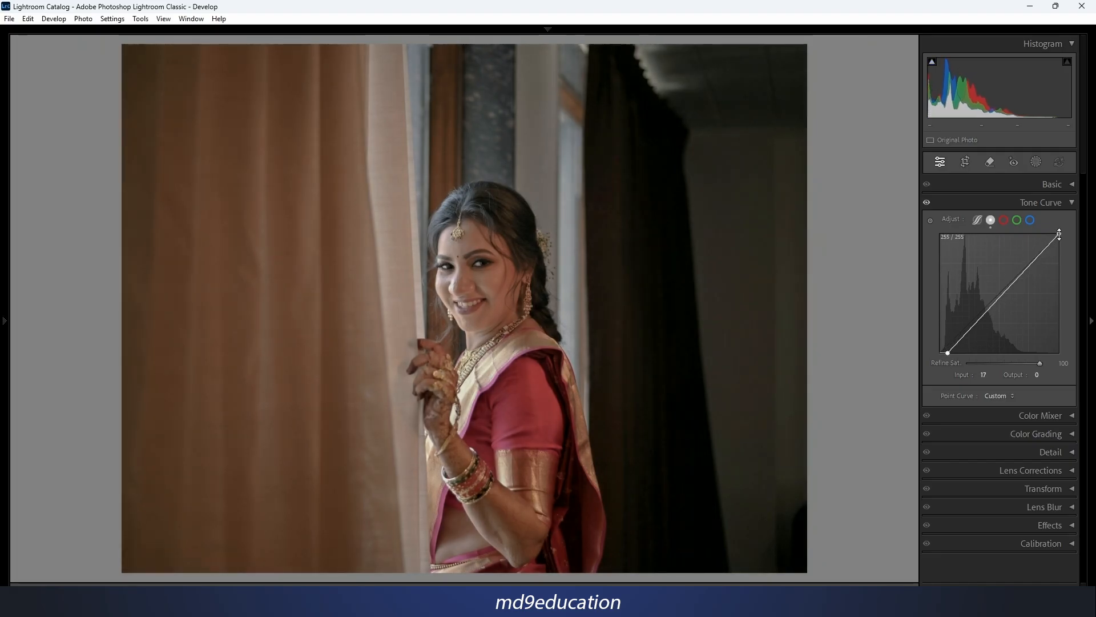
left_click_drag(1060, 234, 1029, 241)
left_click_drag(1035, 242, 1040, 234)
left_click_drag(993, 295, 1004, 290)
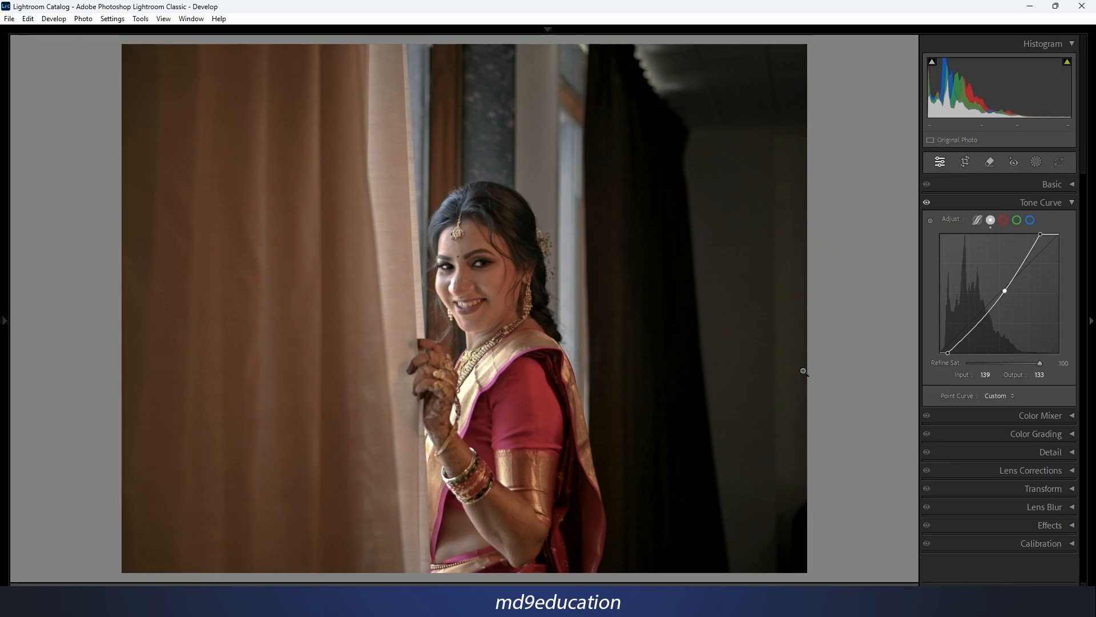
Compare the photo before and after side by side, return to the single view, and reset the point curve channel.
key("y")
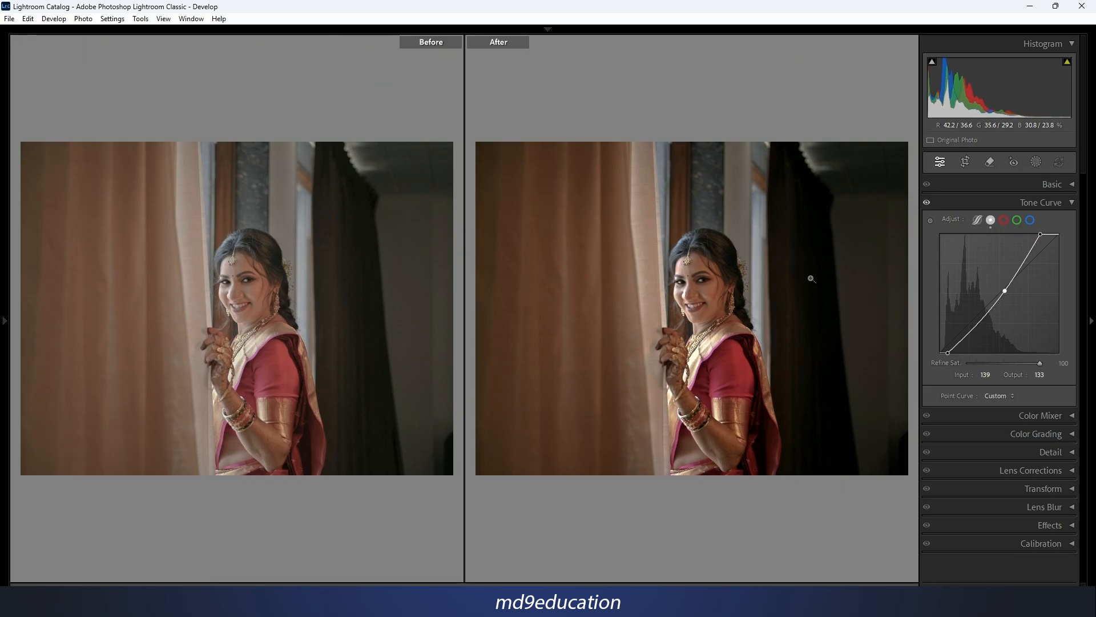
key("y")
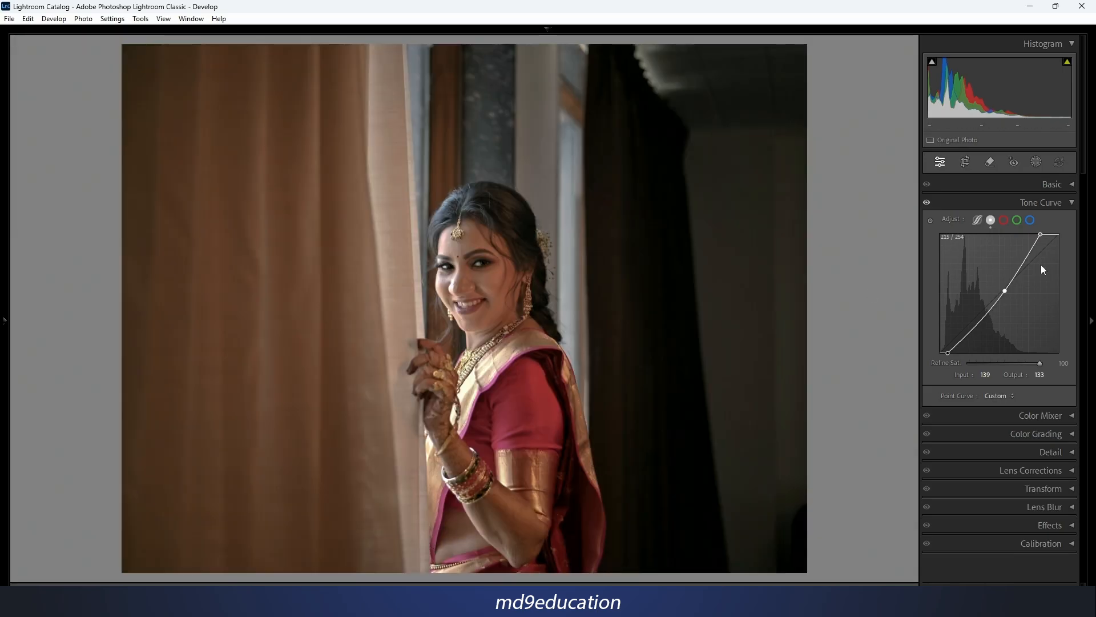
right_click(996, 267)
left_click(1015, 275)
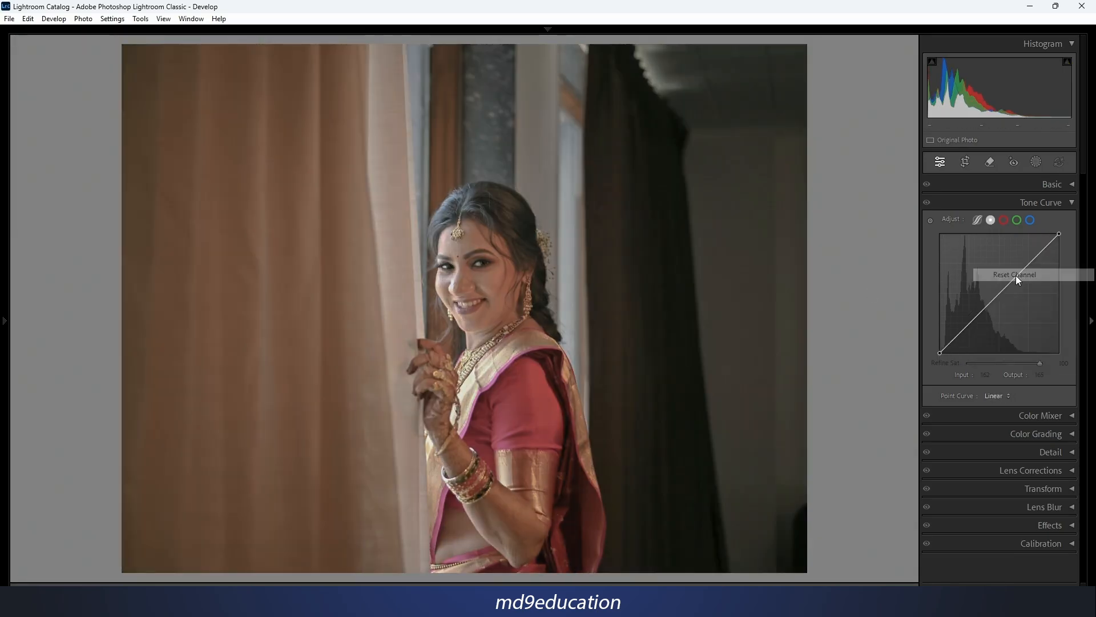
In the parametric curve, try raising Shadows to +12 and reset the regions.
left_click(978, 220)
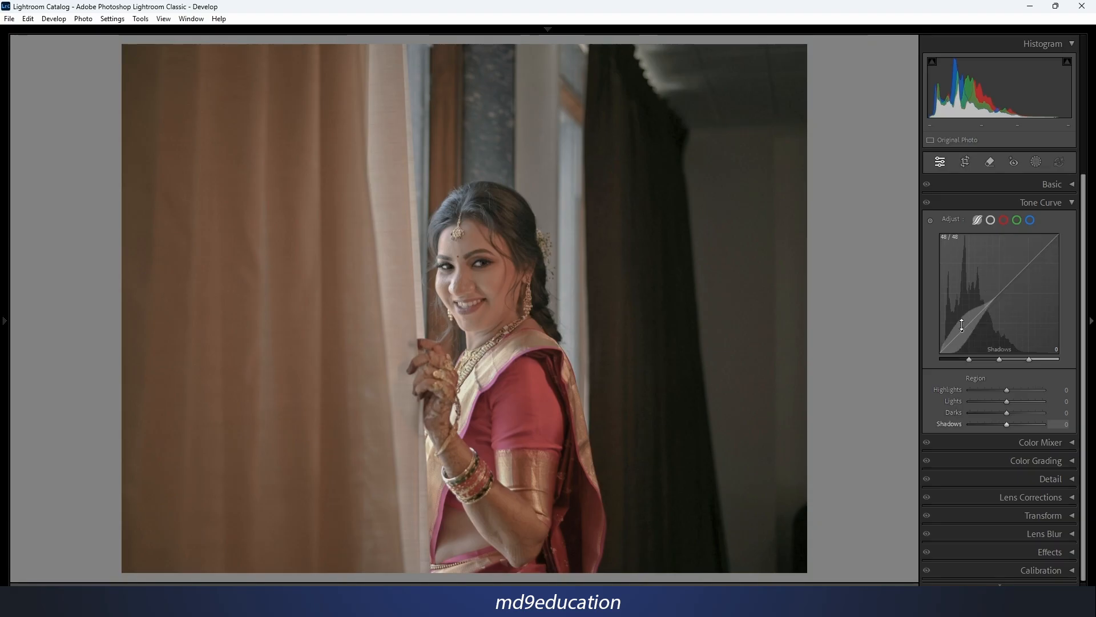
left_click_drag(964, 329, 964, 320)
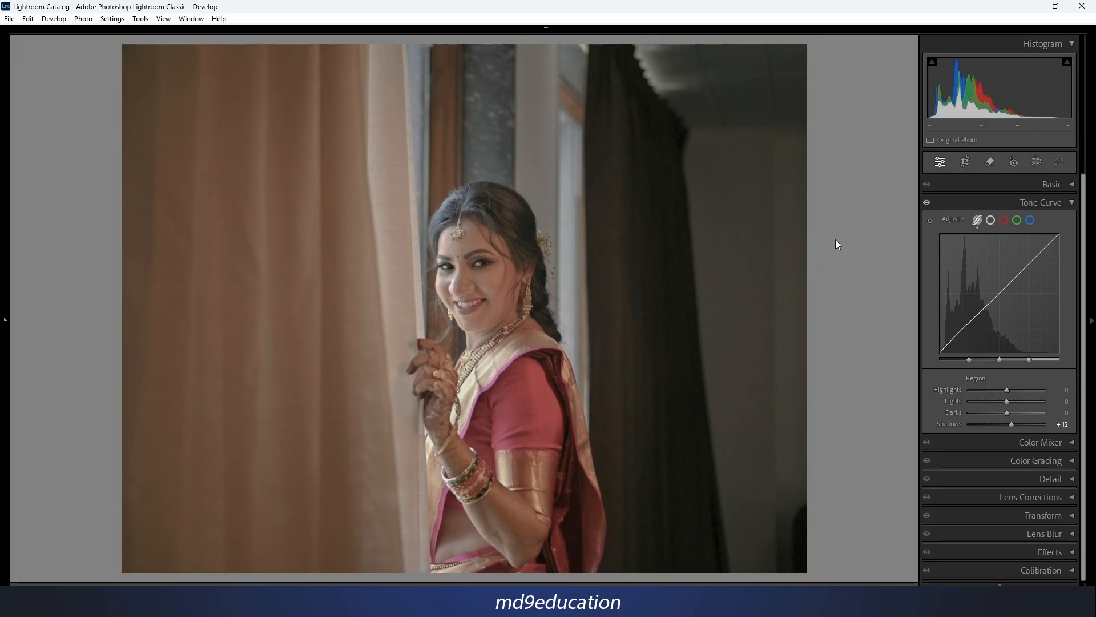
right_click(1012, 255)
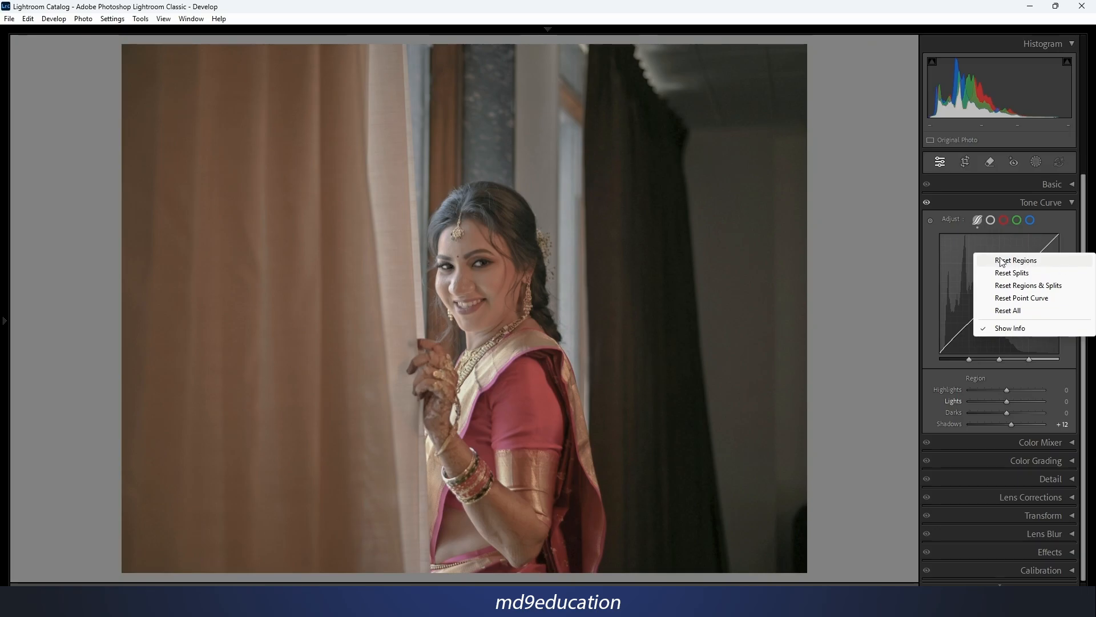
left_click(1026, 264)
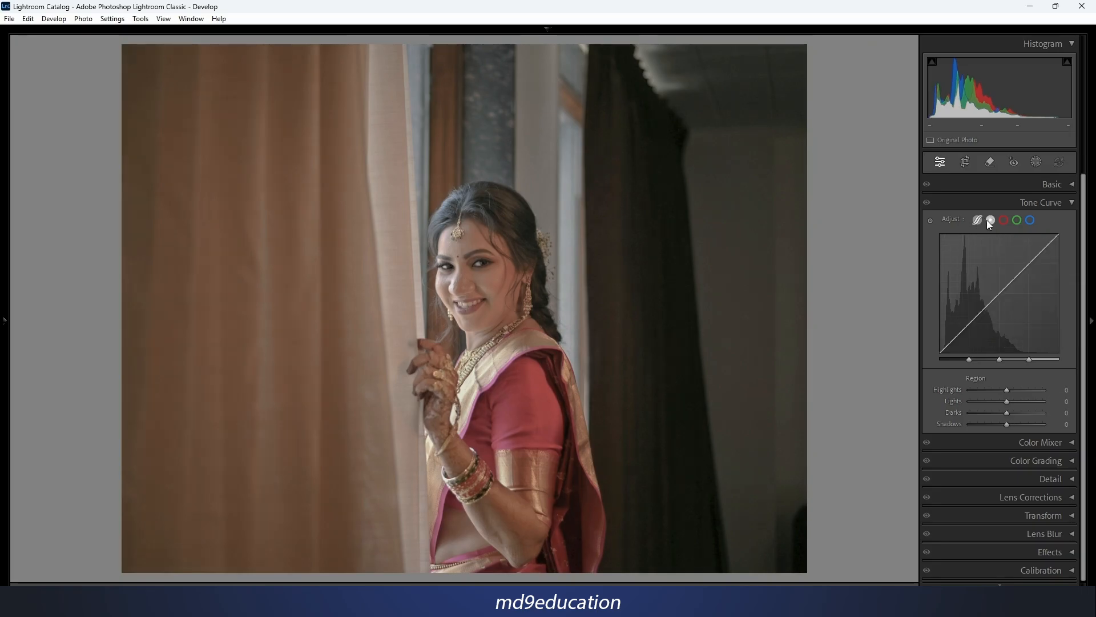
Switch back to the point curve and reset its channel.
left_click(989, 220)
right_click(972, 257)
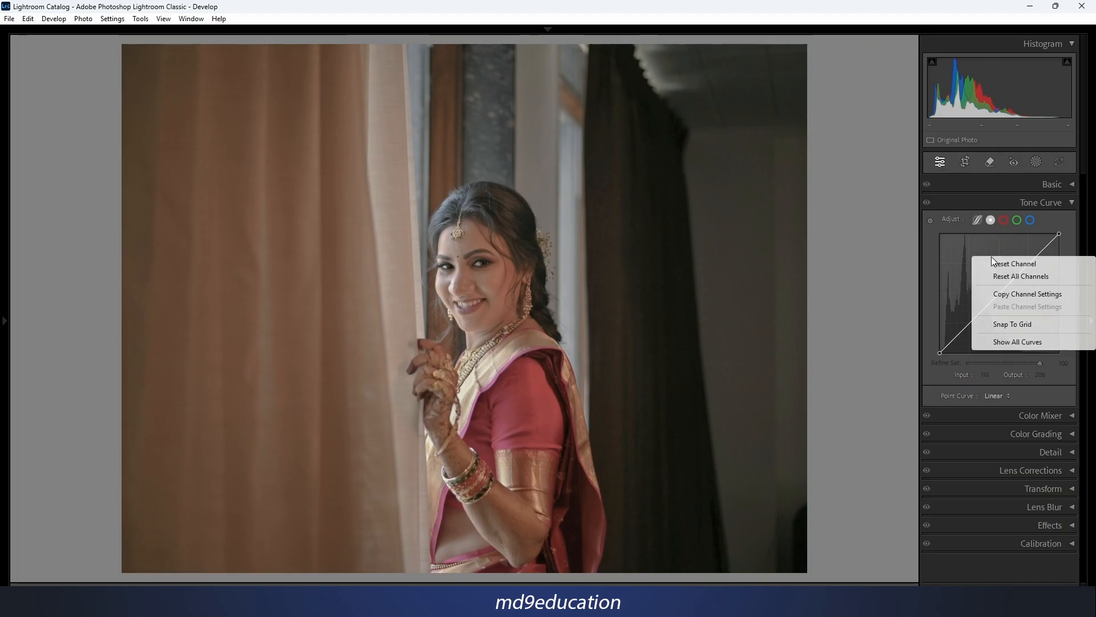
left_click(1031, 265)
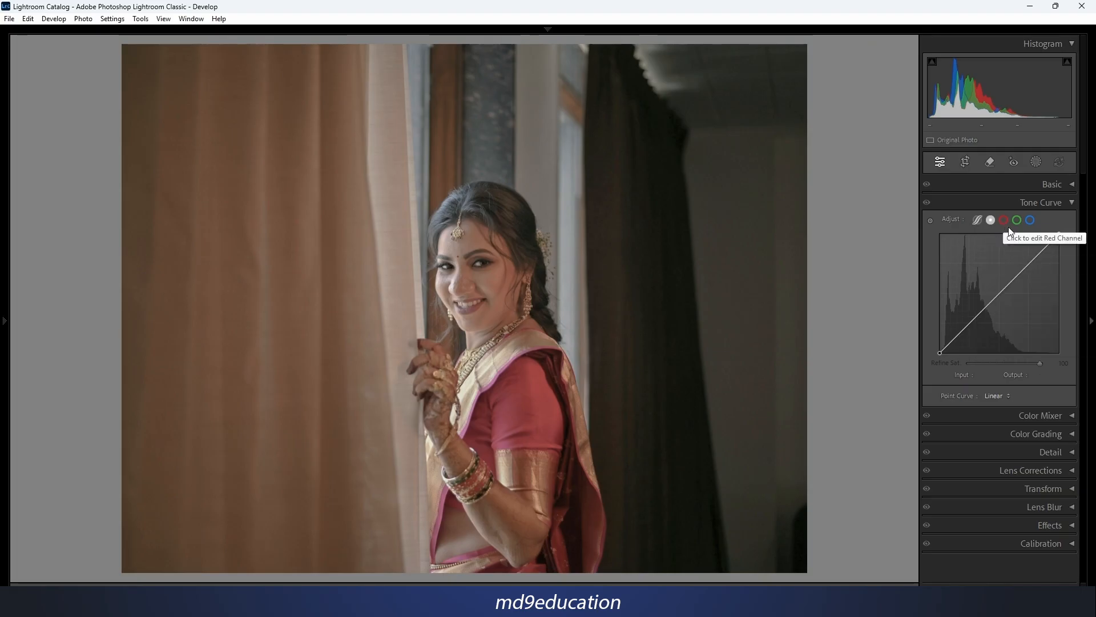
View the red, green and blue channel curves in turn and return to the point curve.
left_click(1005, 221)
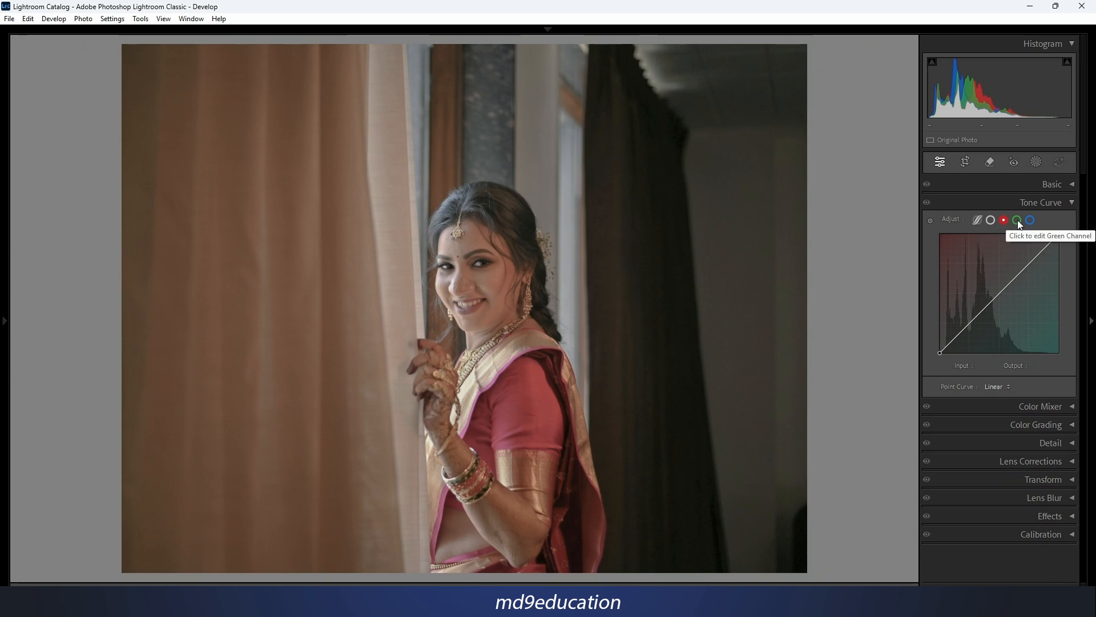
left_click(1019, 221)
left_click(1031, 222)
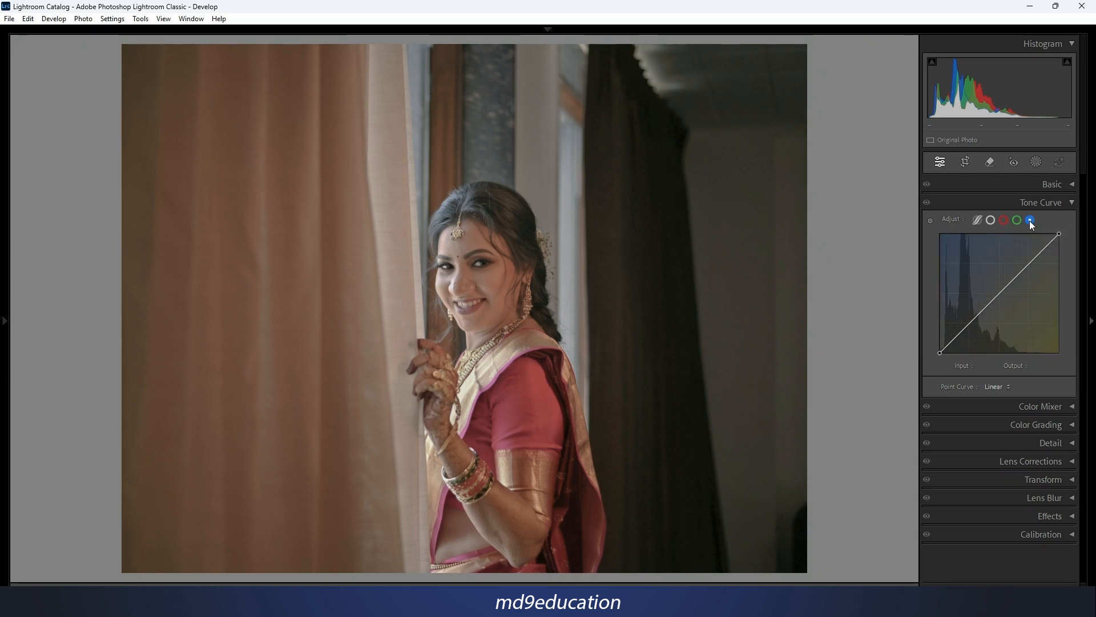
left_click(992, 225)
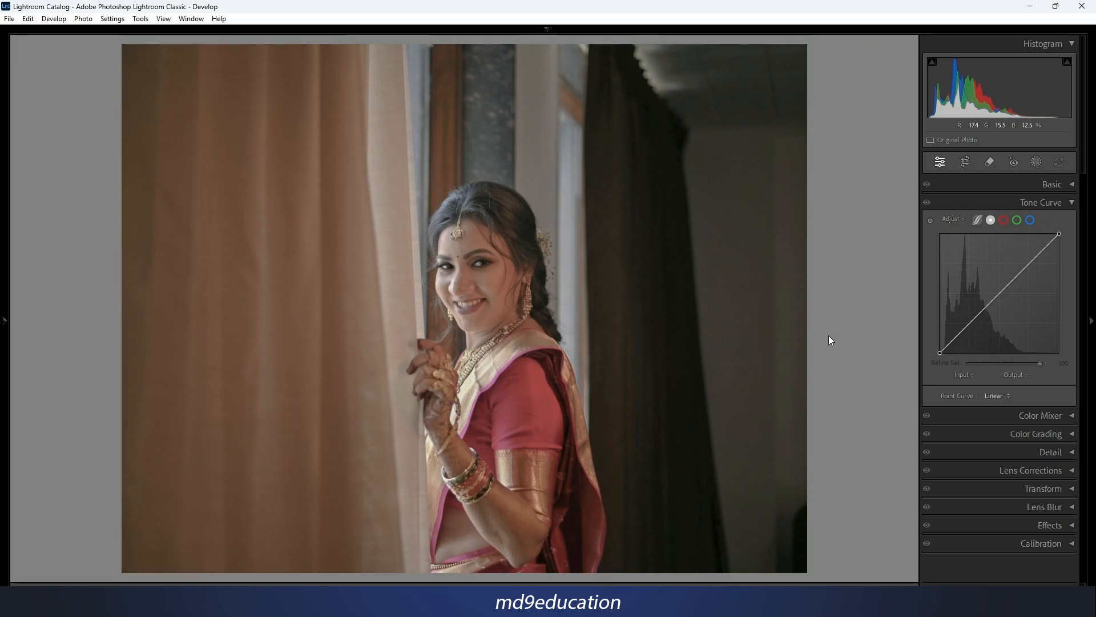
On the red channel curve, try lowering a midtone control point to input 145, output 121, and remove the adjustment.
left_click(1003, 220)
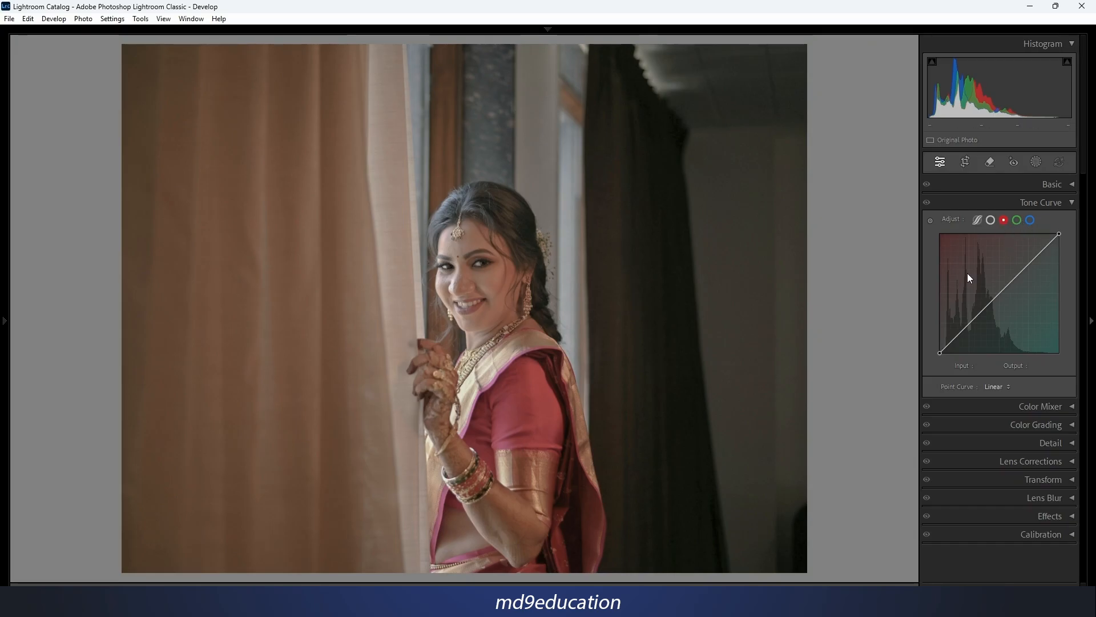
left_click(1000, 292)
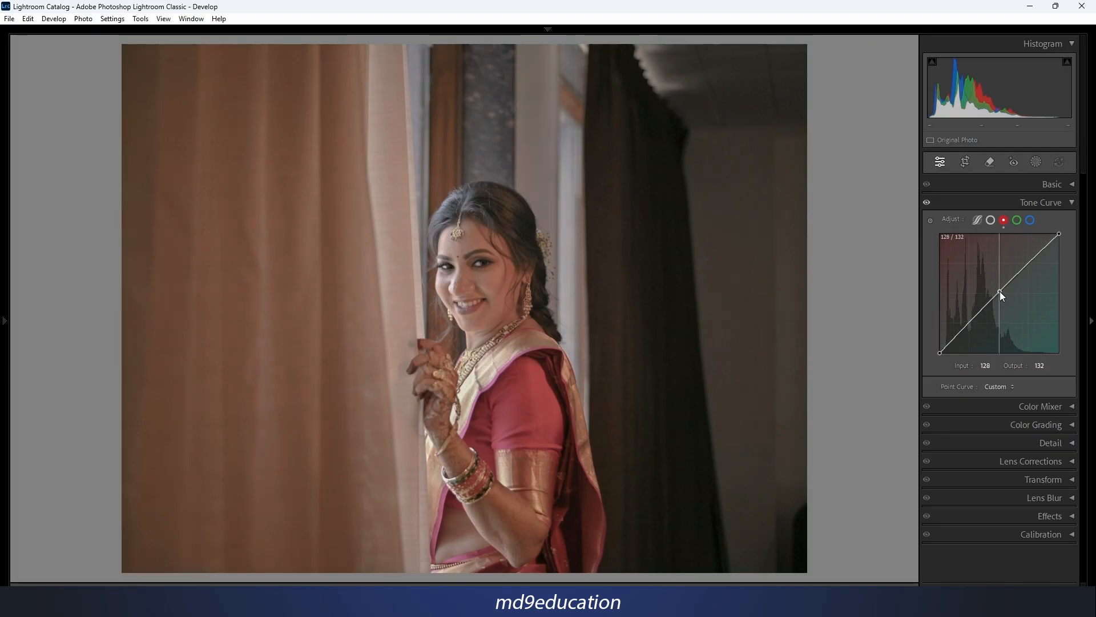
mouse_move(1000, 293)
left_mouse_down()
mouse_move(987, 285)
mouse_move(1008, 297)
left_mouse_up()
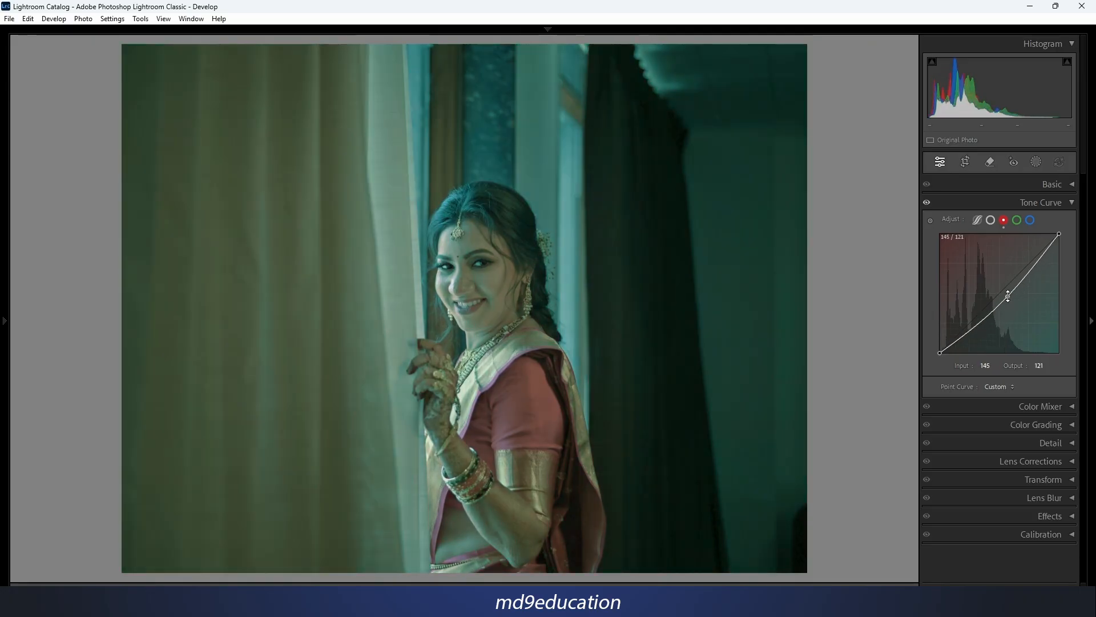
right_click(1007, 272)
left_click(1022, 294)
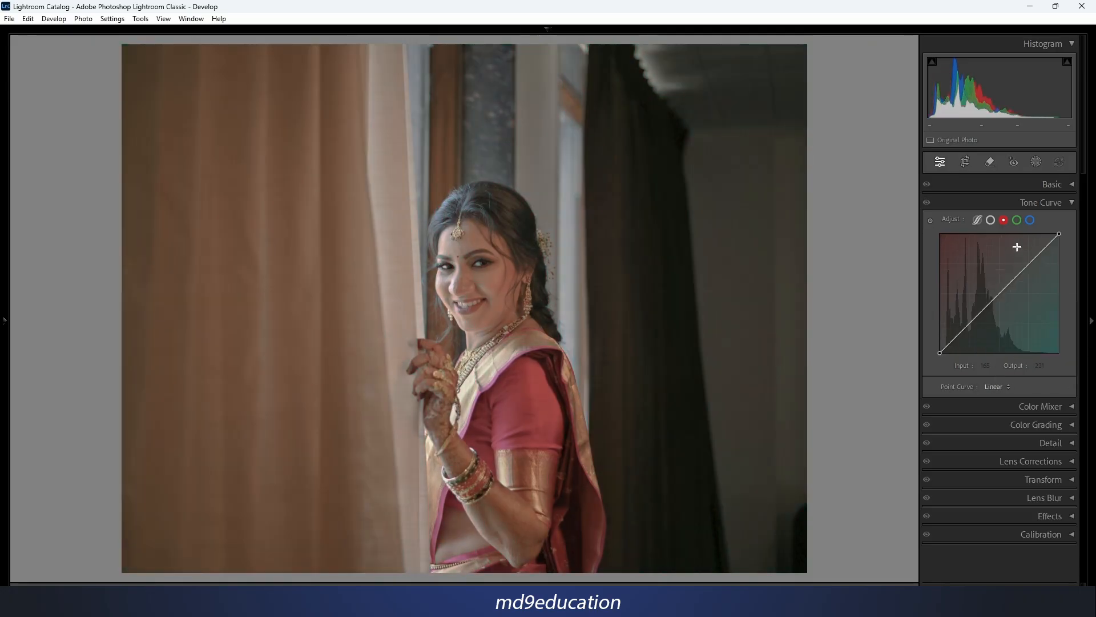
On the green channel curve, try lowering a midtone control point to input 134, output 121, and delete the point.
left_click(1017, 220)
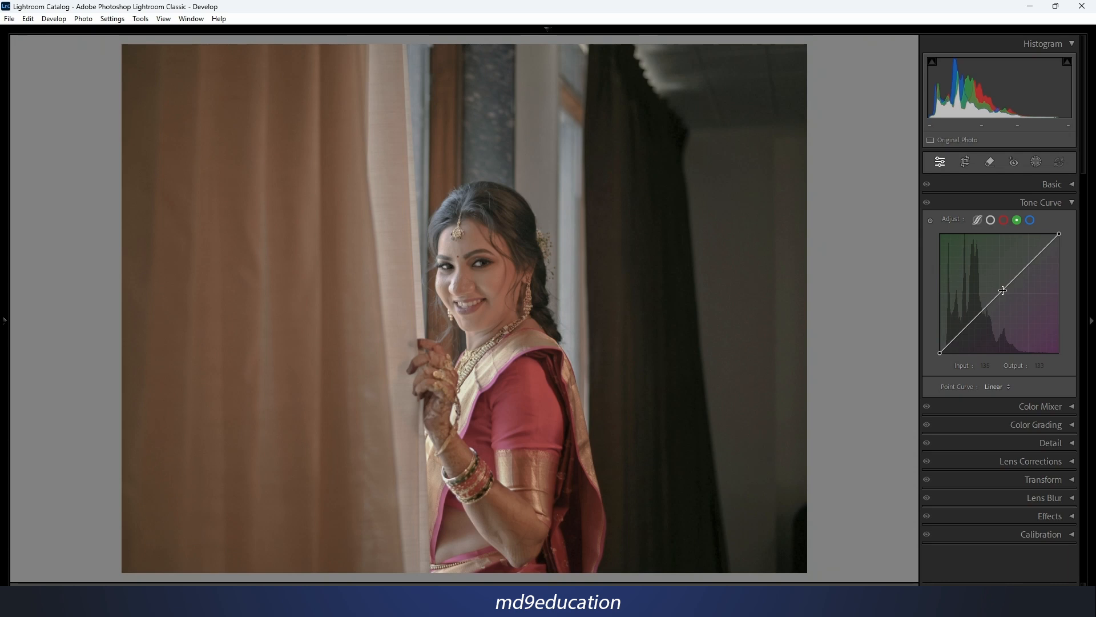
mouse_move(1003, 291)
left_mouse_down()
mouse_move(994, 282)
mouse_move(1002, 297)
left_mouse_up()
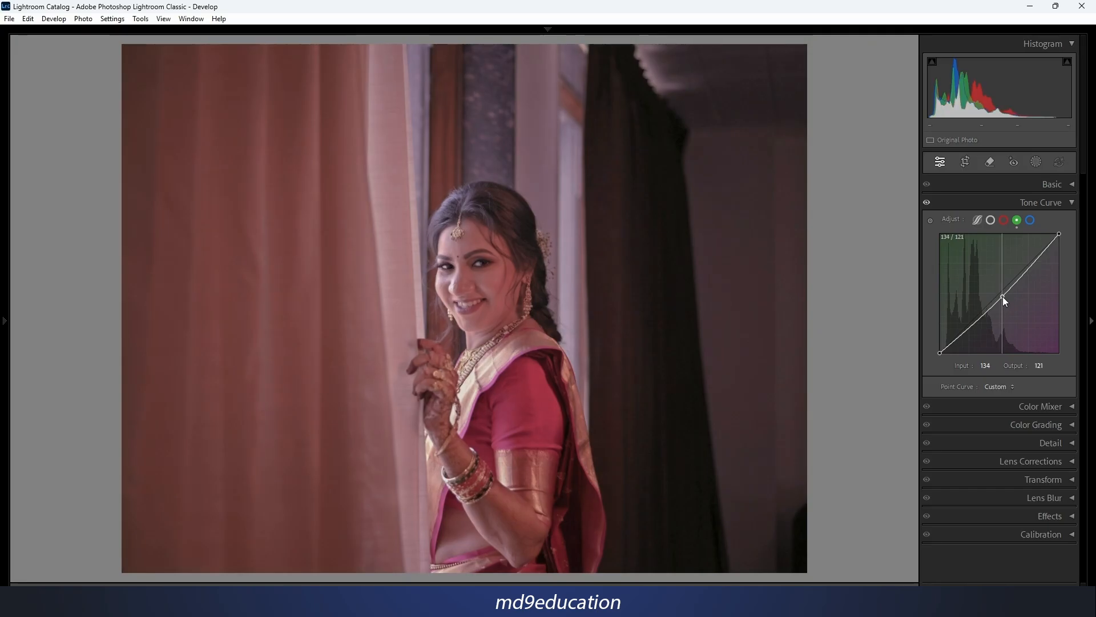
right_click(1003, 296)
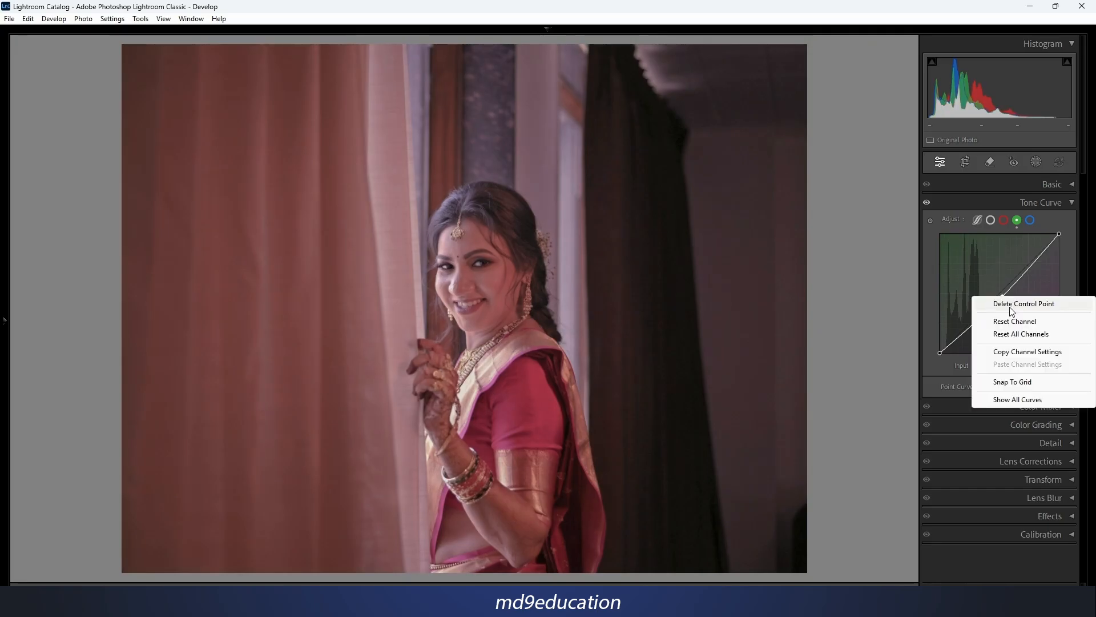
left_click(1048, 307)
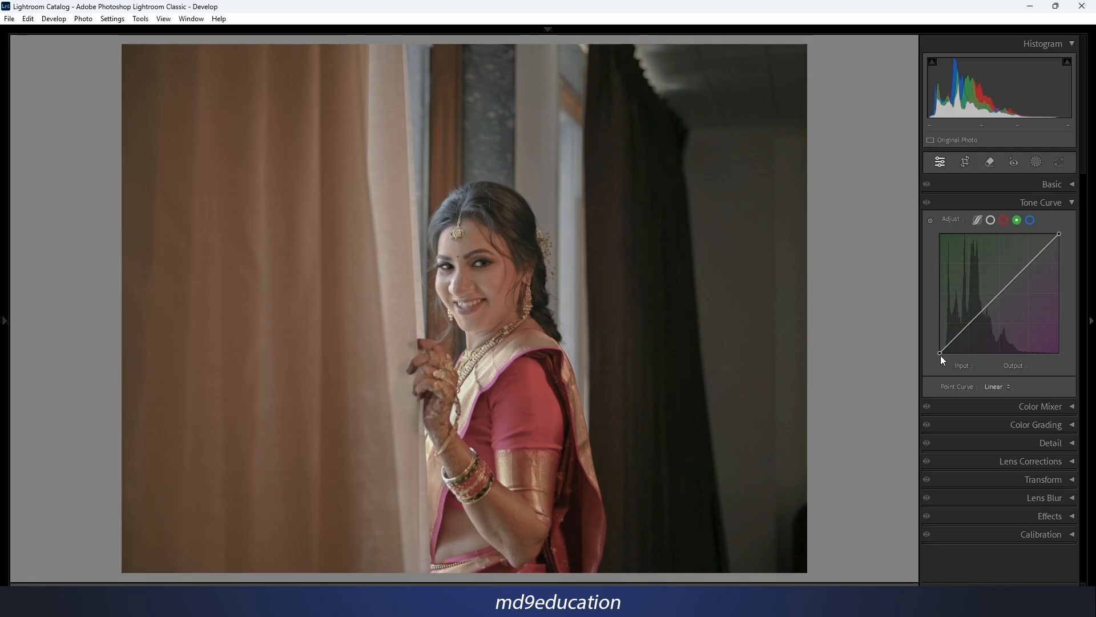
Try shifting the green curve's black and white end points and delete the added midtone control point.
left_click_drag(942, 353, 939, 354)
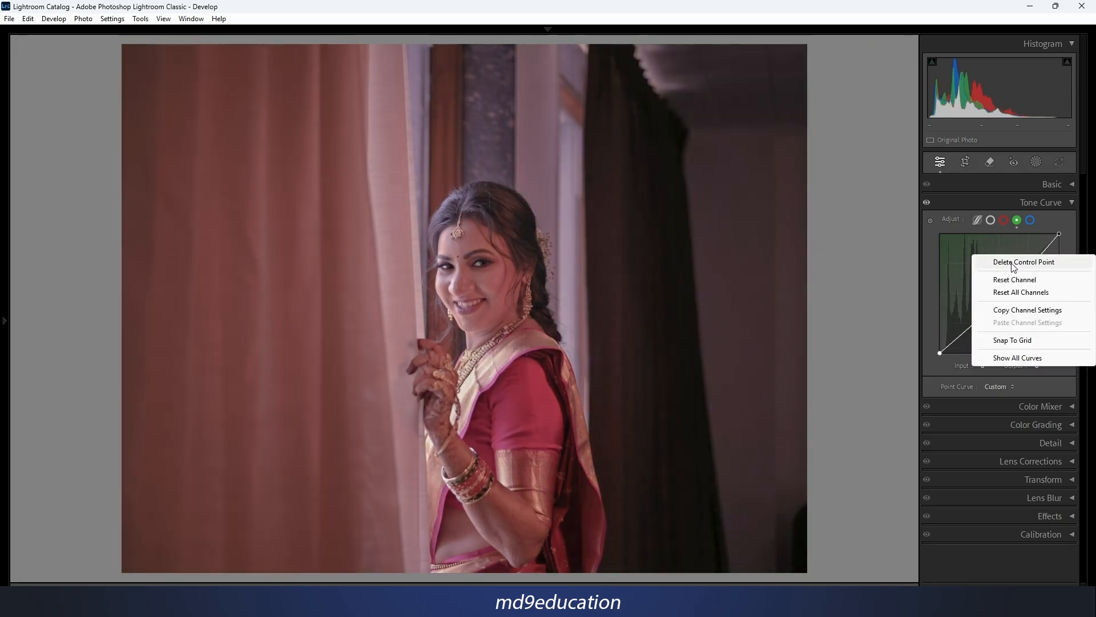
left_click(1013, 265)
mouse_move(1059, 237)
left_mouse_down()
mouse_move(1063, 260)
mouse_move(1065, 237)
mouse_move(1047, 226)
mouse_move(1057, 225)
left_mouse_up()
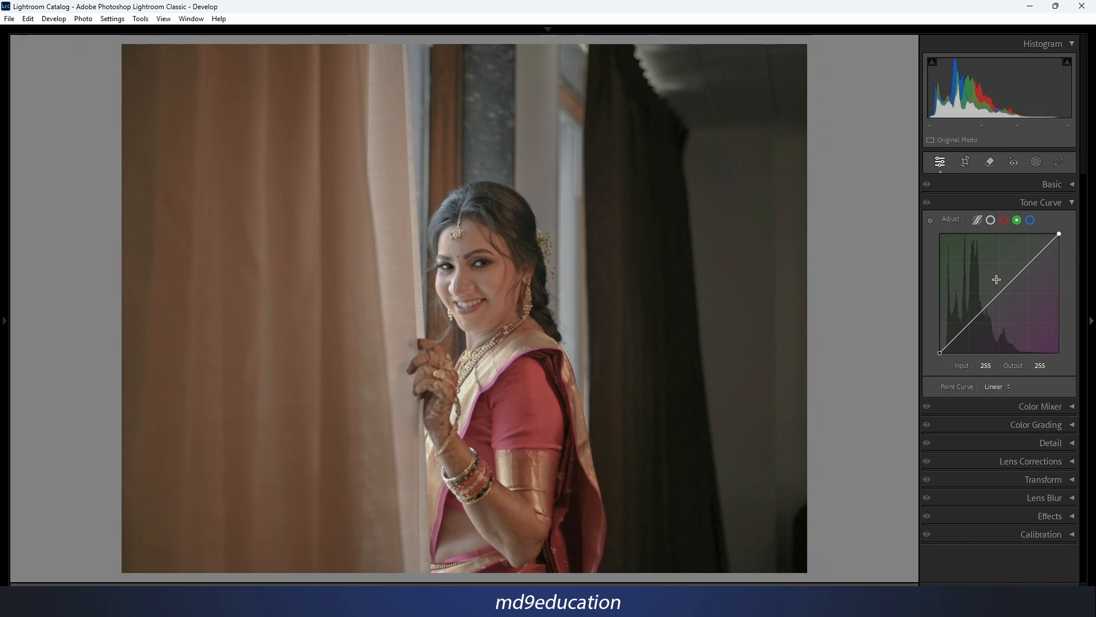
On the blue channel curve, try moving the highlights, midtones and the black point to input 5, output 0, and reset all channels.
left_click(1031, 220)
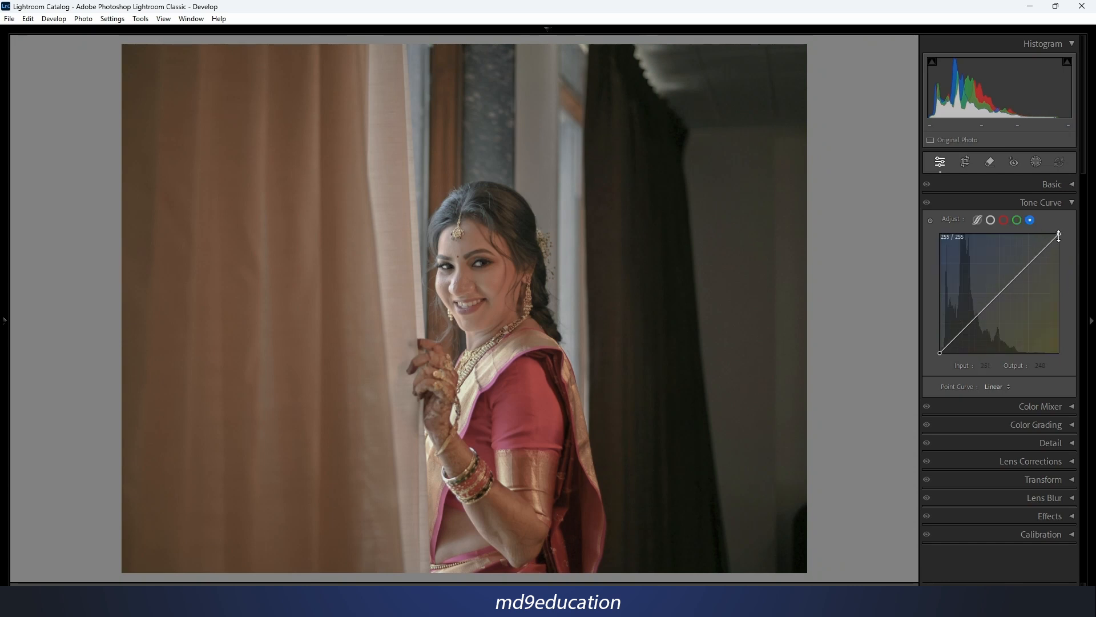
left_click_drag(1060, 234, 1088, 230)
left_click_drag(997, 296, 999, 291)
double_click(998, 292)
mouse_move(940, 353)
left_mouse_down()
mouse_move(930, 347)
mouse_move(927, 358)
mouse_move(941, 373)
left_mouse_up()
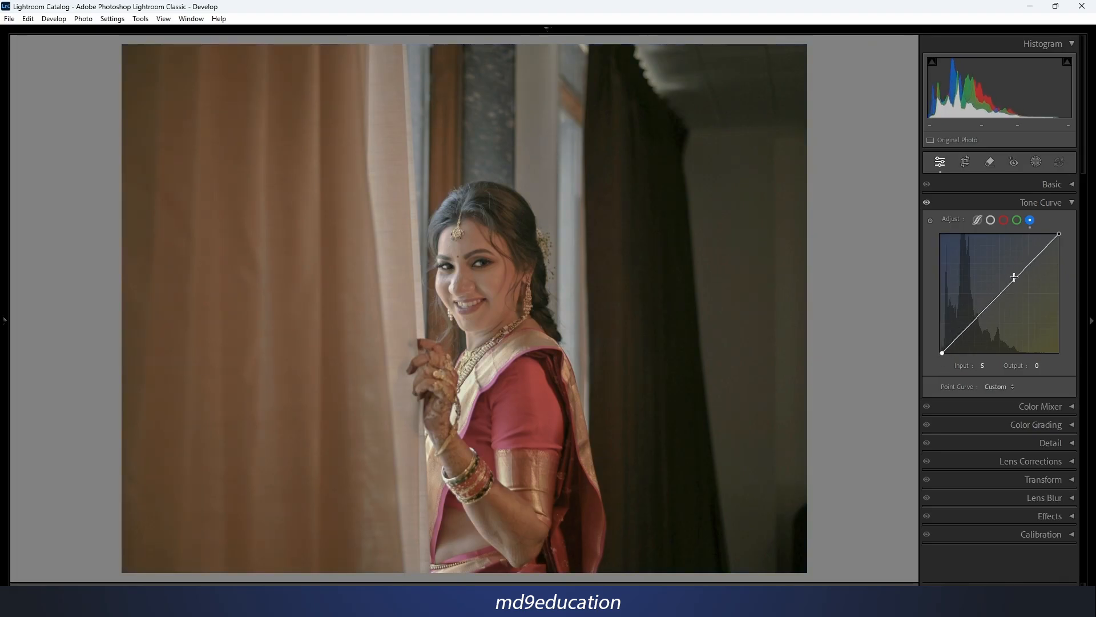
right_click(1024, 288)
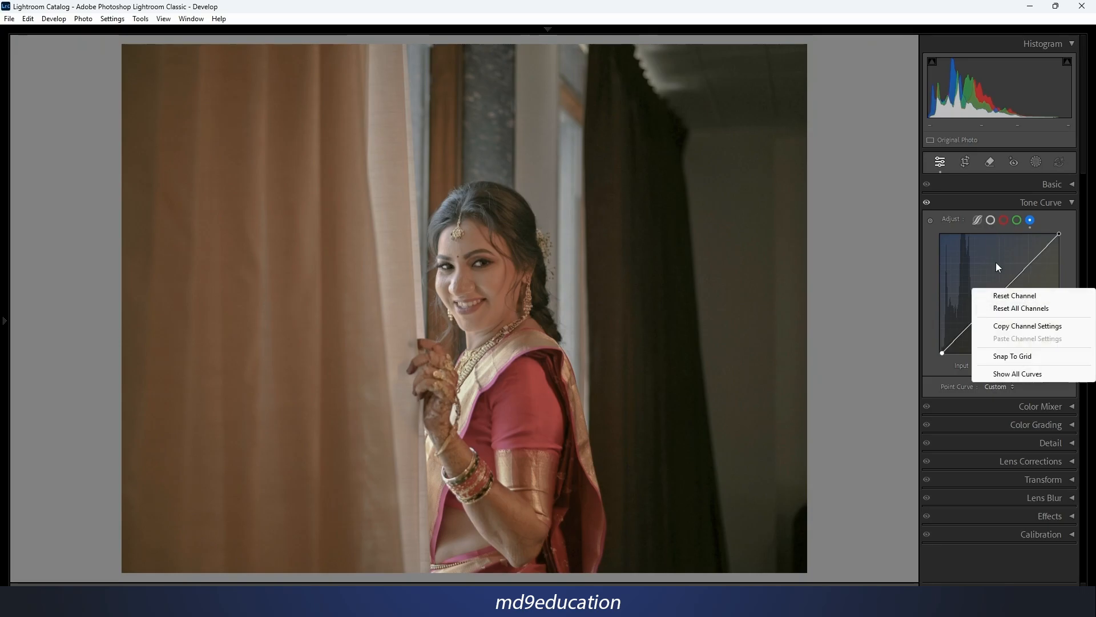
left_click(1006, 309)
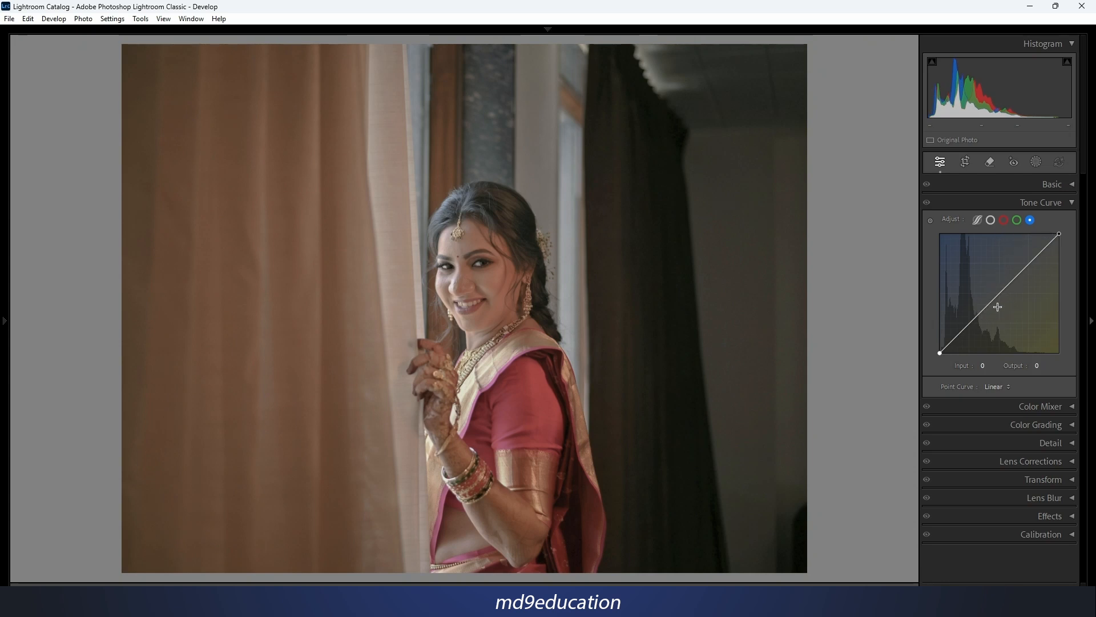
In the parametric curve, try lowering Shadows to -3 and undo the change.
left_click(977, 220)
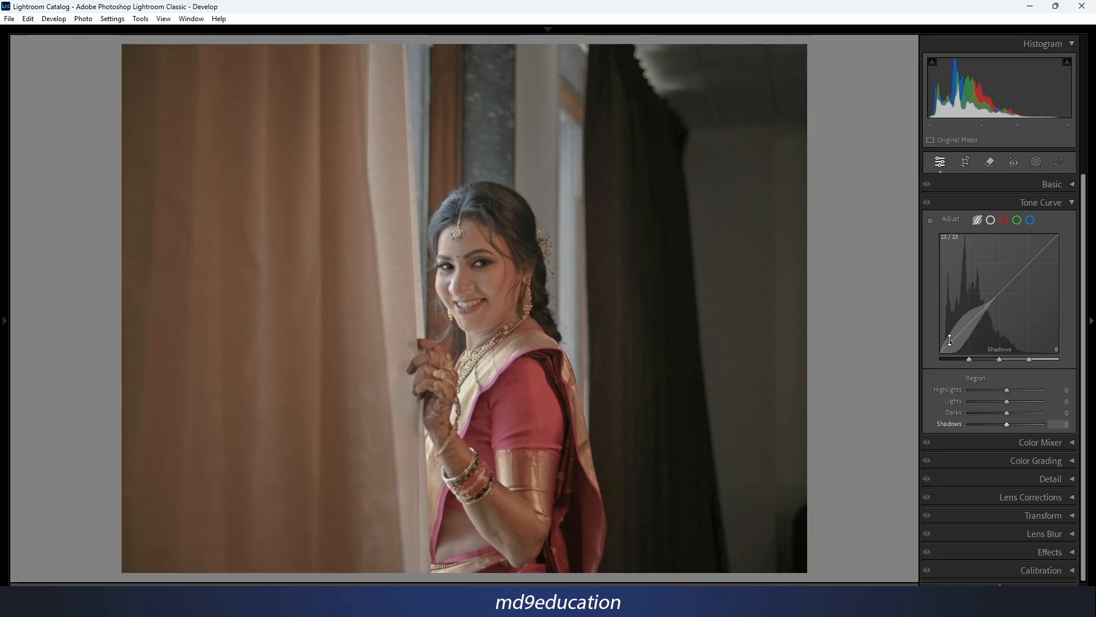
left_click_drag(951, 342, 951, 341)
mouse_move(951, 342)
left_mouse_down()
mouse_move(951, 333)
mouse_move(950, 352)
mouse_move(950, 343)
left_mouse_up()
key("ctrl+z")
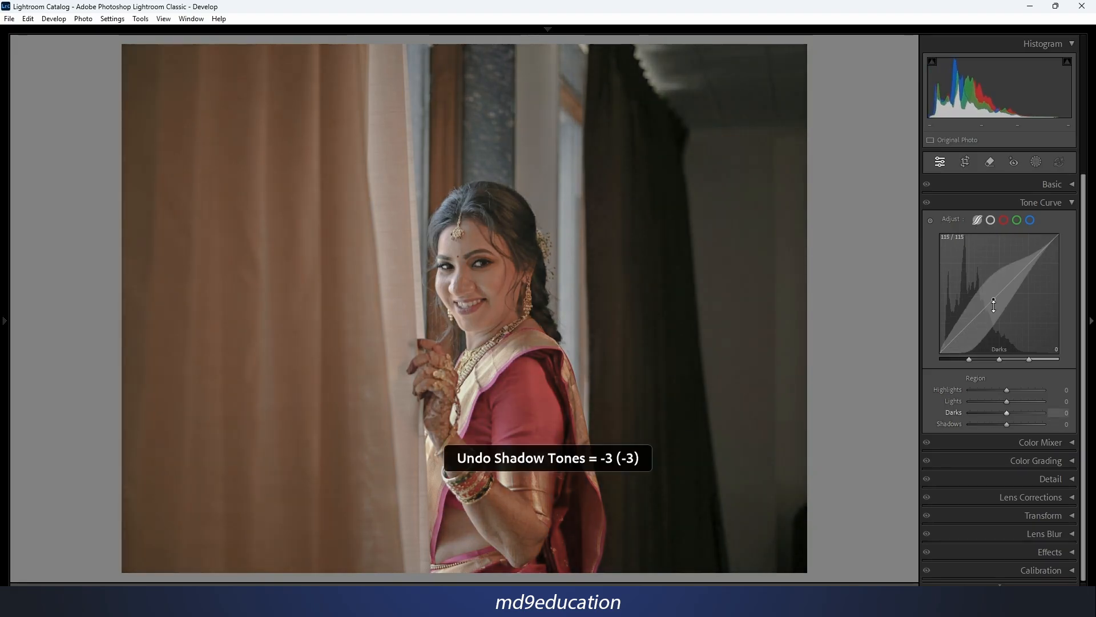
Try raising Darks to +31 directly on the parametric curve and reset the regions.
left_click_drag(990, 301, 990, 298)
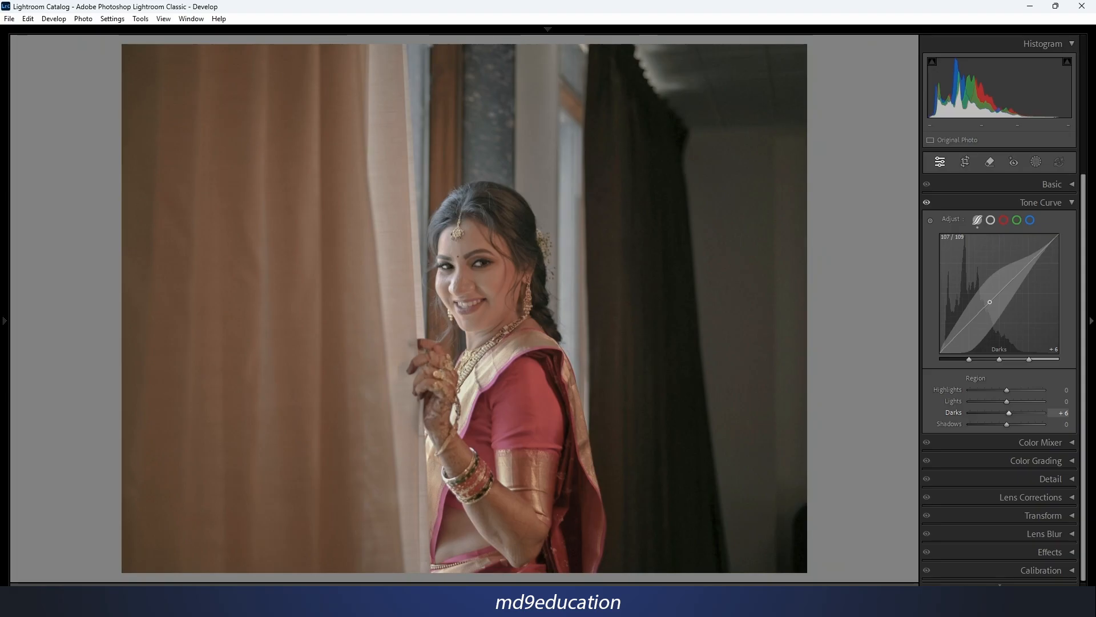
mouse_move(990, 302)
left_mouse_down()
mouse_move(990, 278)
mouse_move(990, 326)
mouse_move(990, 297)
left_mouse_up()
right_click(1015, 267)
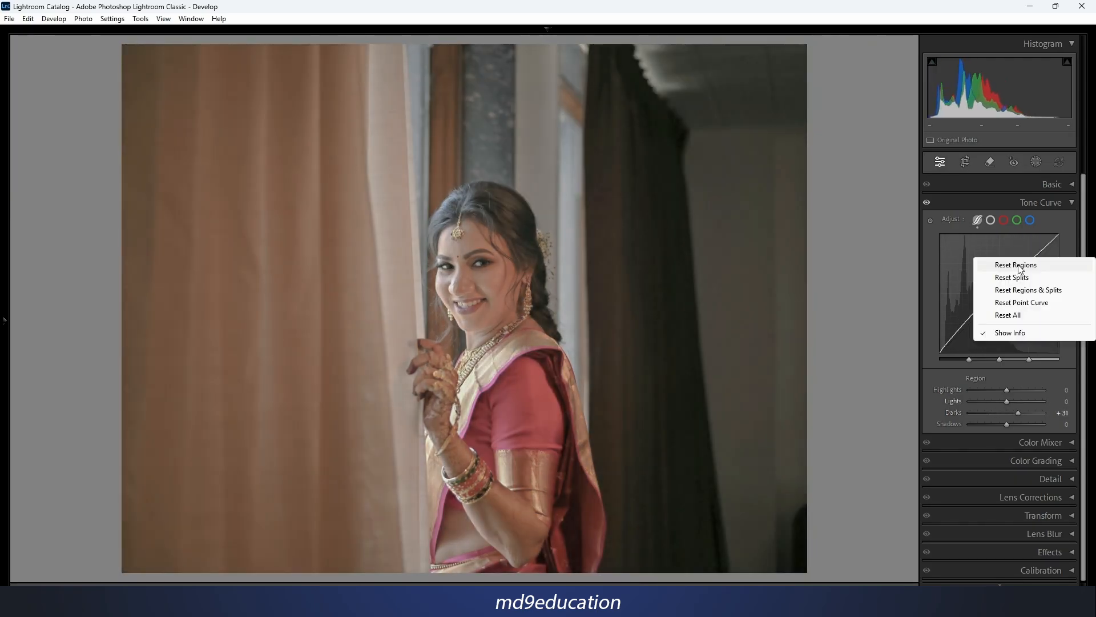
left_click(1020, 266)
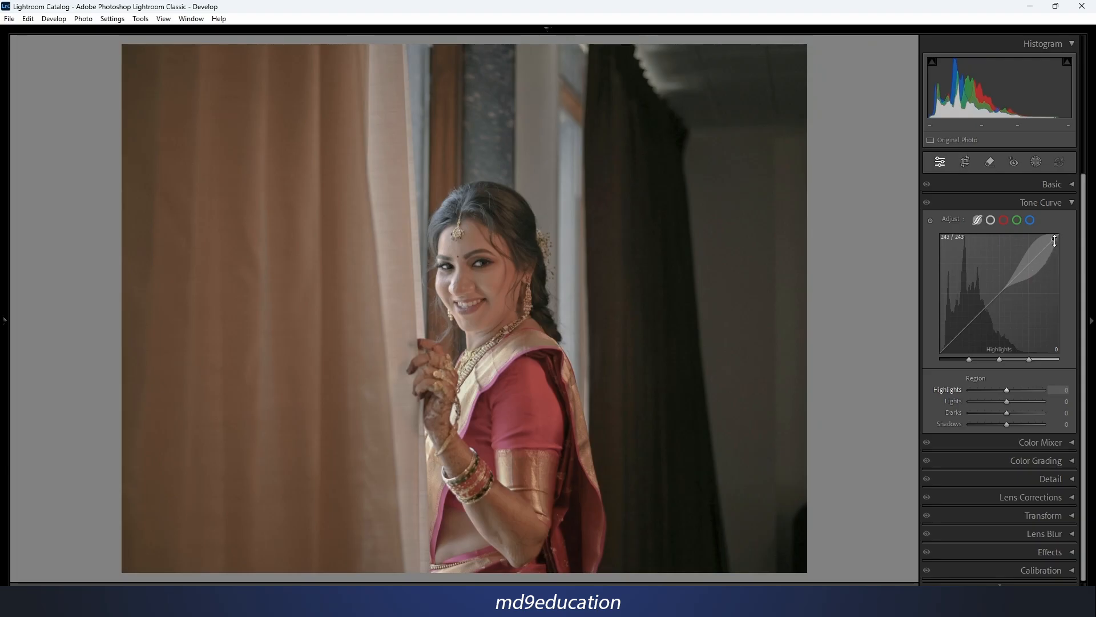
On the parametric curve, try raising Highlights to +36 and Lights to +5, vary the Darks, and reset the regions.
left_click_drag(1055, 240, 1054, 236)
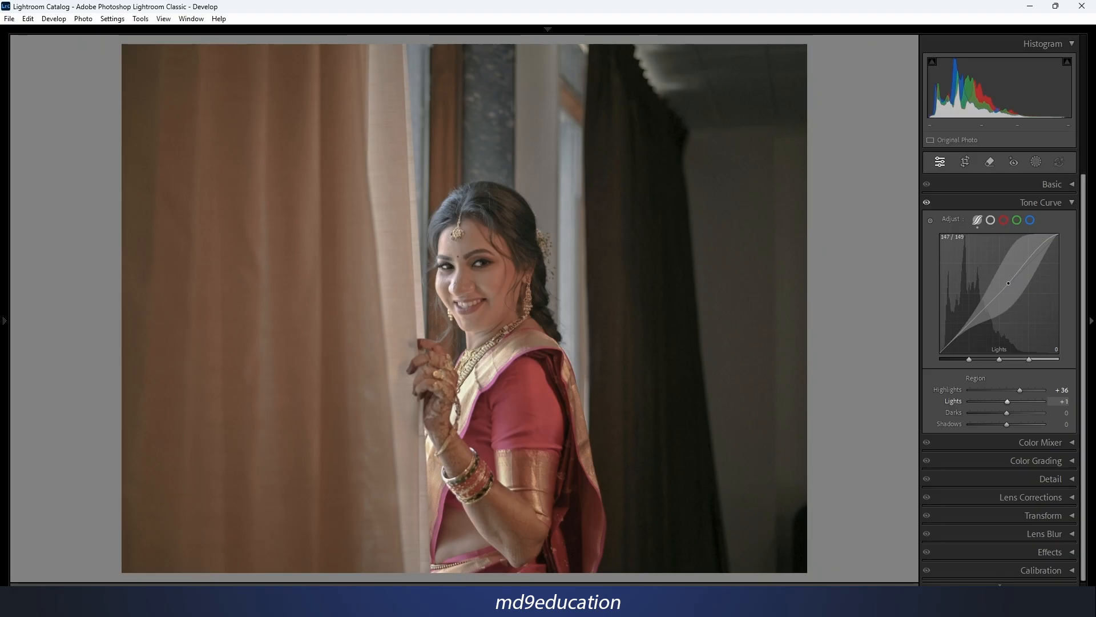
mouse_move(1009, 280)
left_mouse_down()
mouse_move(1008, 301)
mouse_move(1008, 284)
left_mouse_up()
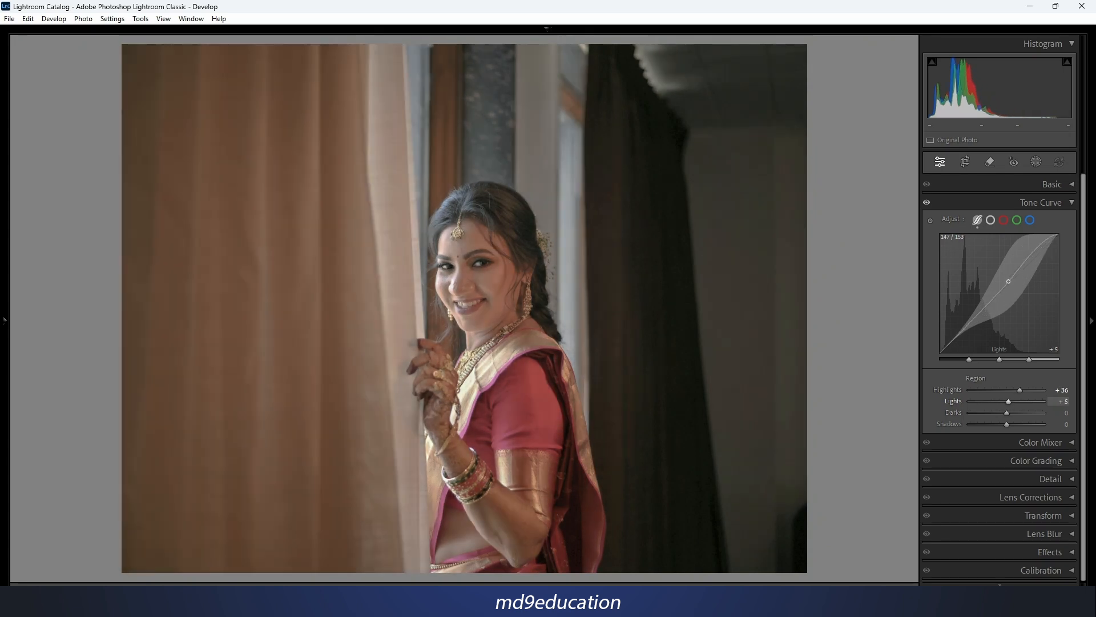
mouse_move(967, 326)
left_mouse_down()
mouse_move(986, 320)
mouse_move(985, 303)
mouse_move(985, 320)
left_mouse_up()
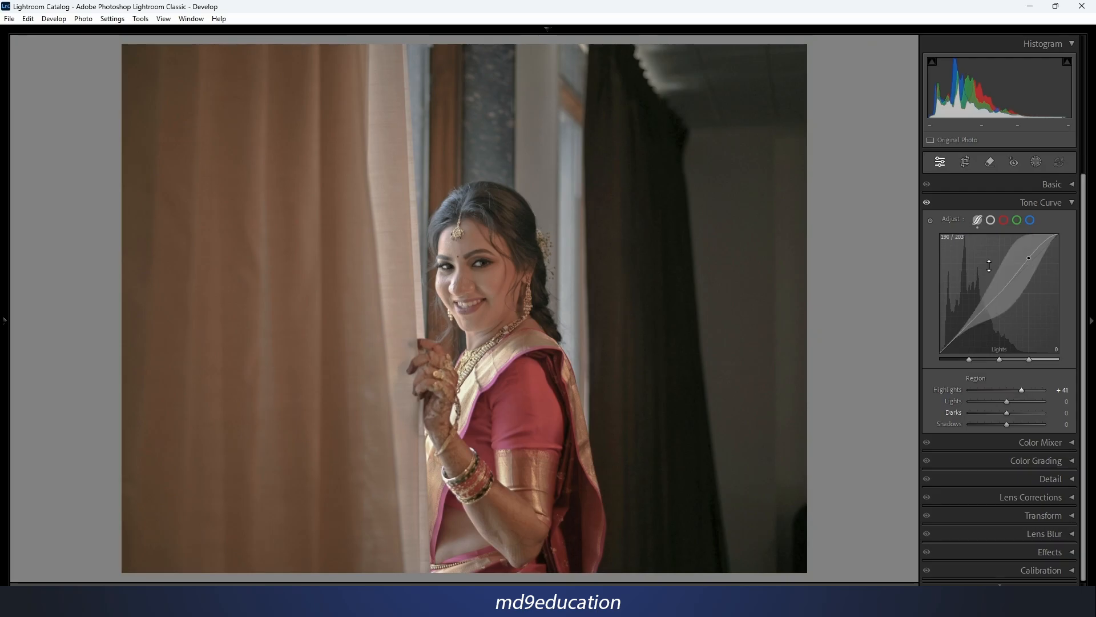
right_click(976, 267)
left_click(998, 278)
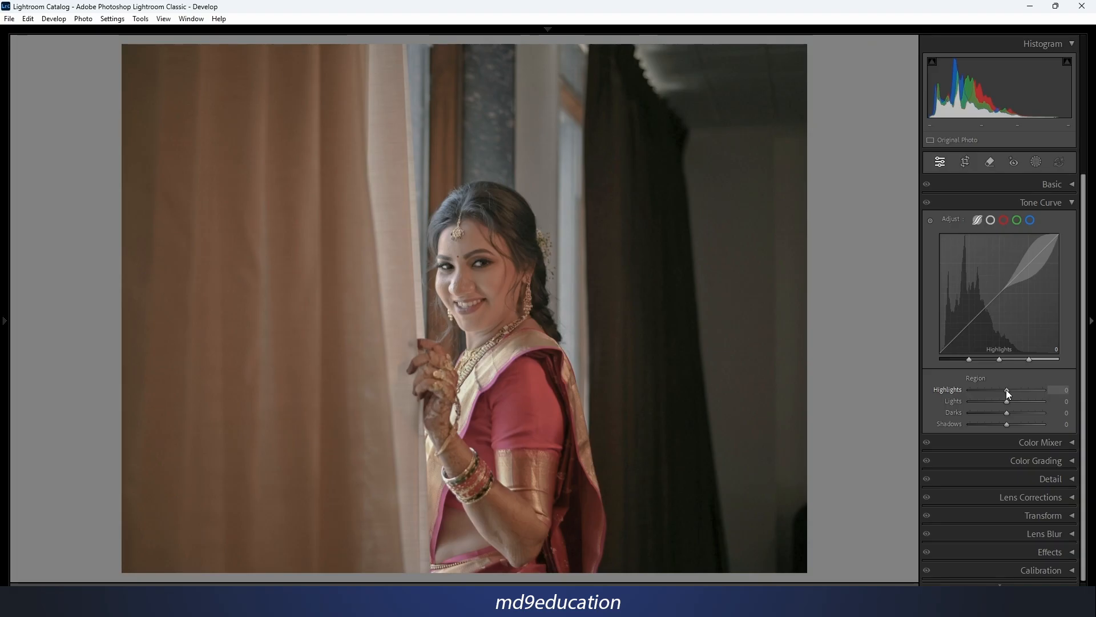
Set the parametric regions to Highlights +17, Lights +31, Darks -13 and Shadows -45.
mouse_move(1007, 390)
left_mouse_down()
mouse_move(995, 391)
mouse_move(1040, 390)
mouse_move(1021, 391)
left_mouse_up()
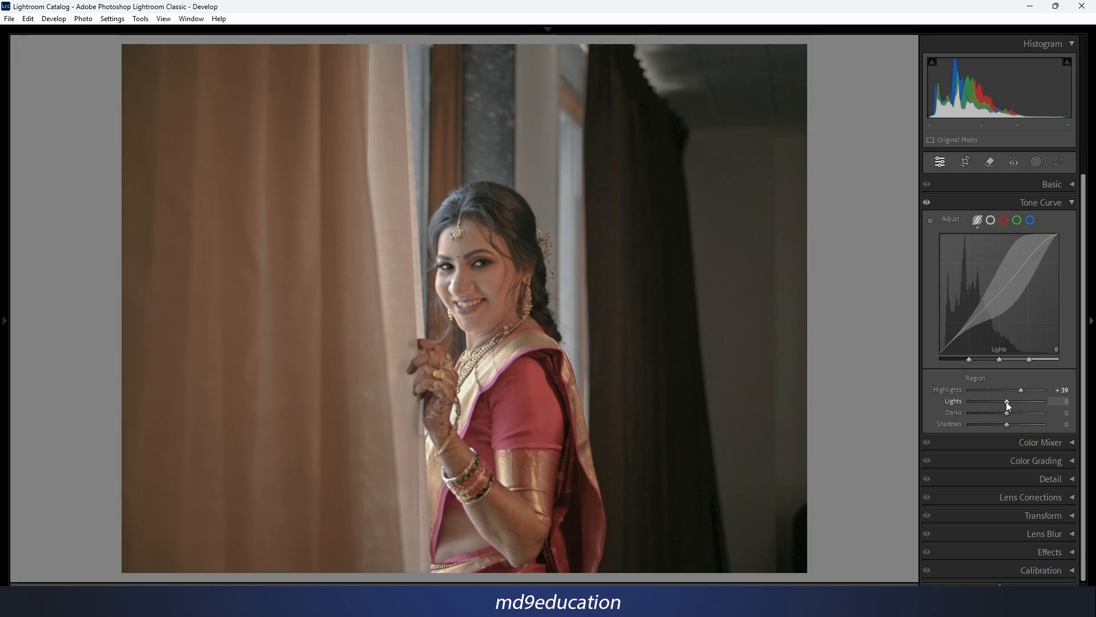
mouse_move(1007, 401)
left_mouse_down()
mouse_move(1019, 402)
mouse_move(985, 424)
mouse_move(1012, 412)
mouse_move(1001, 412)
left_mouse_up()
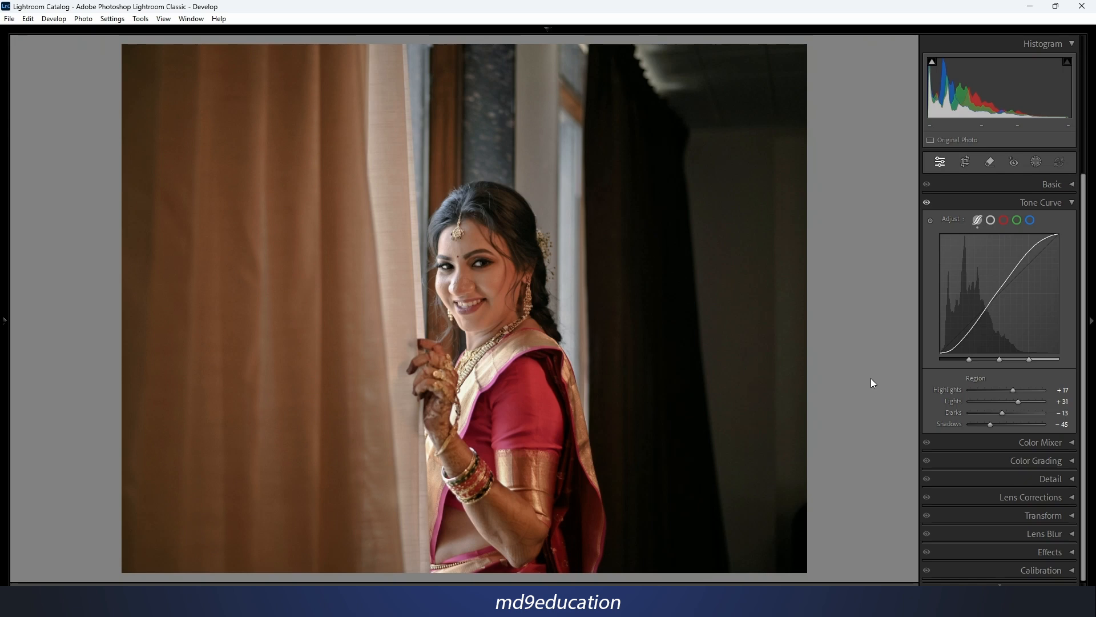
Compare the photo before and after side by side and copy the Before settings to the After version.
key("y")
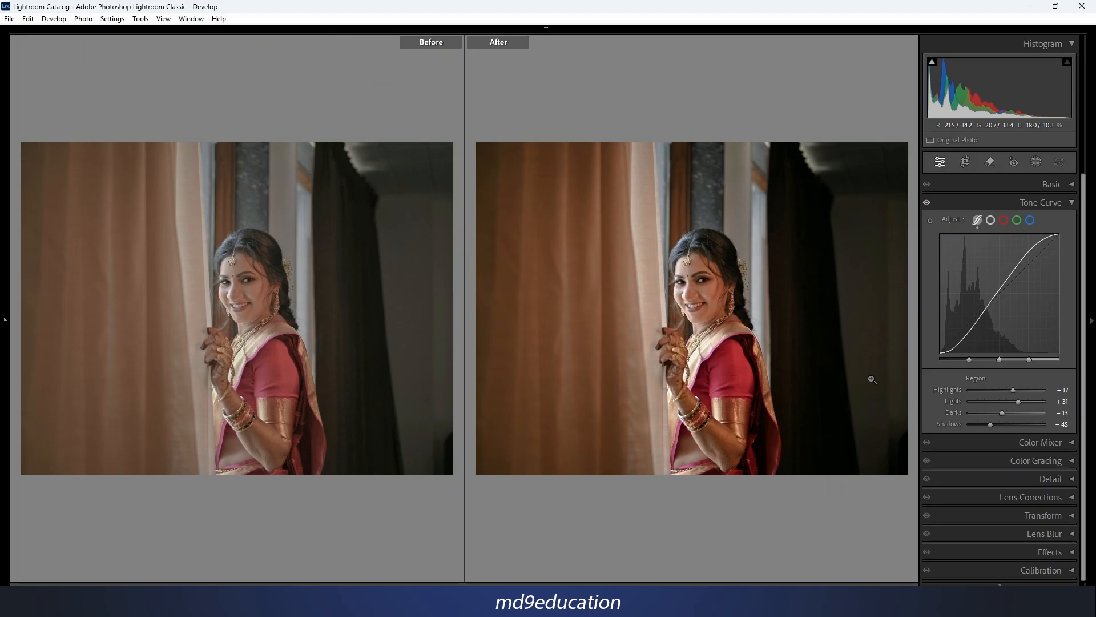
right_click(626, 235)
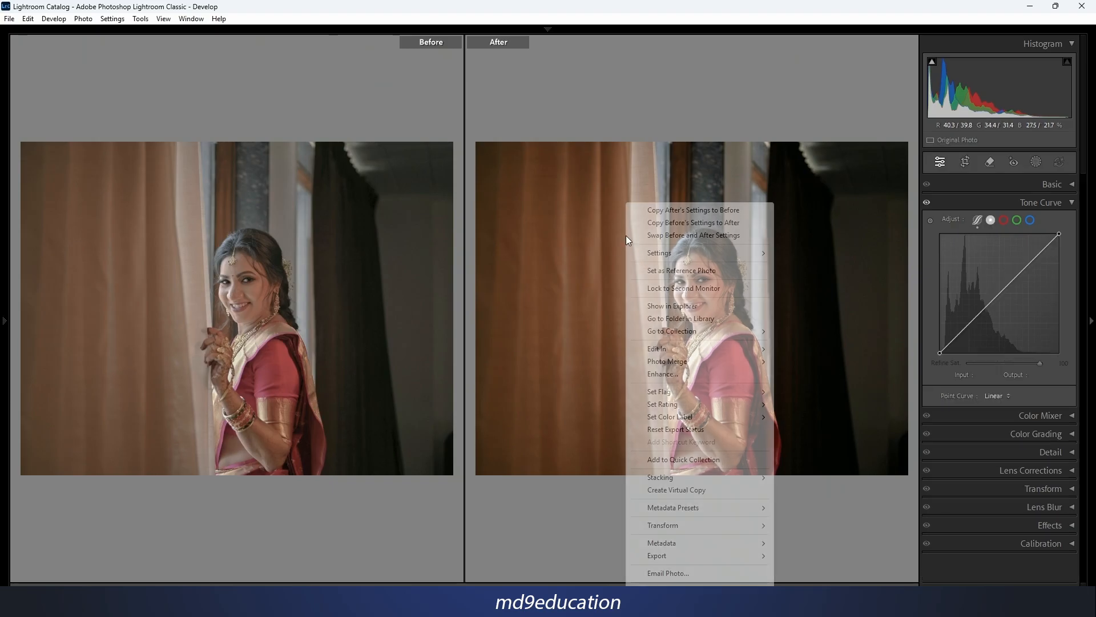
left_click(681, 222)
Try placing several control points along the point curve, including input 147, output 156 and input 195, output 176, and reset the channel.
left_click(1008, 278)
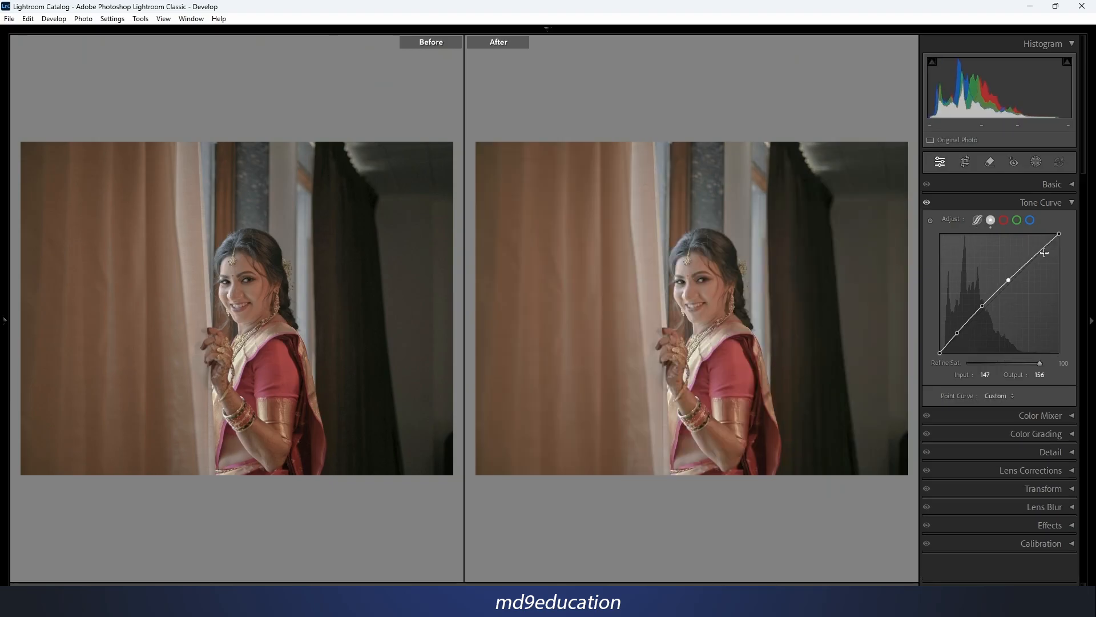
left_click(1044, 252)
left_click(1031, 270)
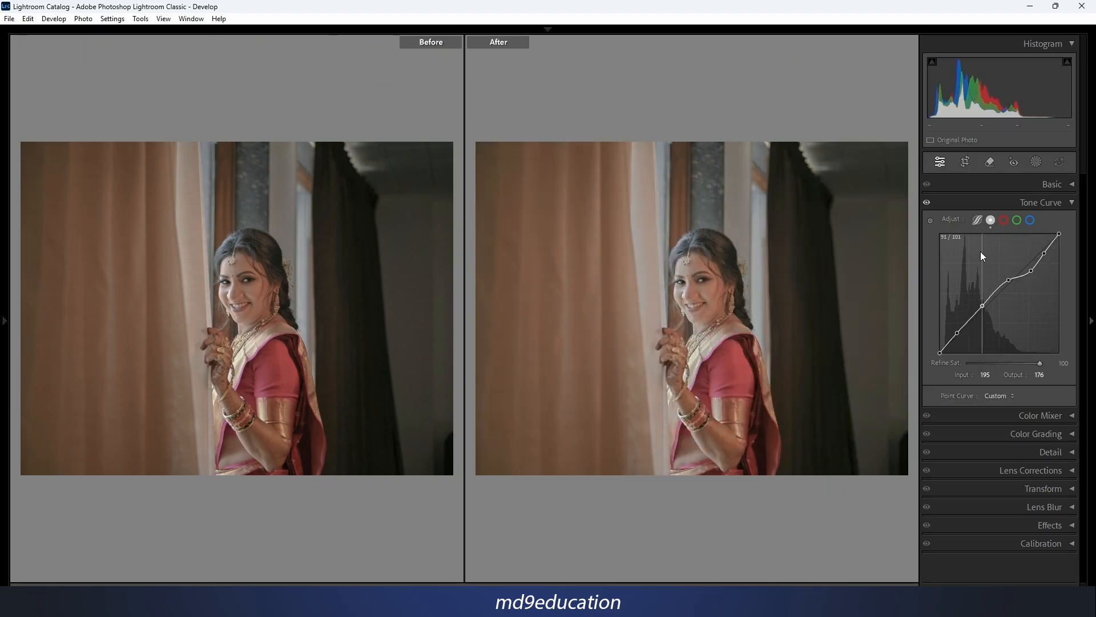
left_click(981, 251)
right_click(973, 309)
left_click(1025, 331)
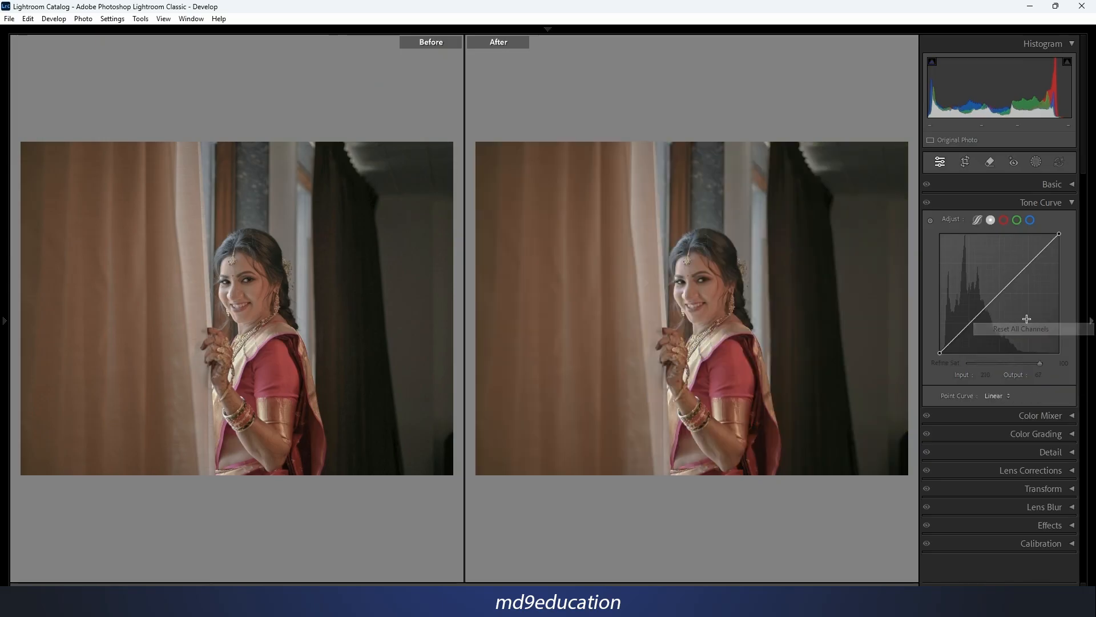
Shape an S-curve on the point curve with a shadow point at input 72, output 48 and a highlight point at input 195, output 225.
left_click(1031, 262)
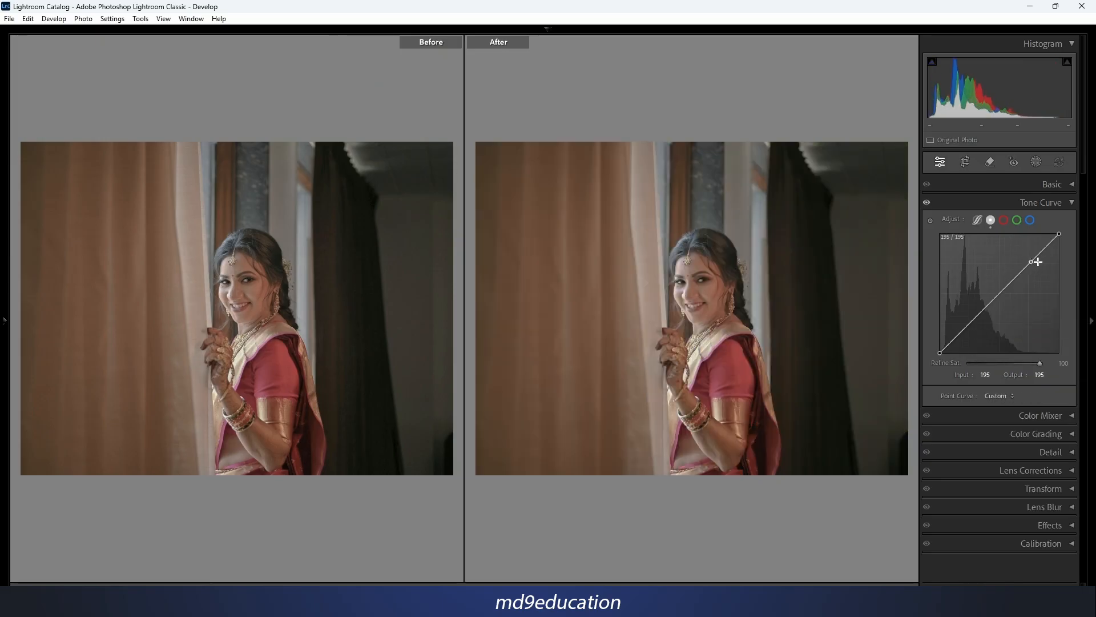
left_click(971, 322)
left_click_drag(972, 323, 973, 330)
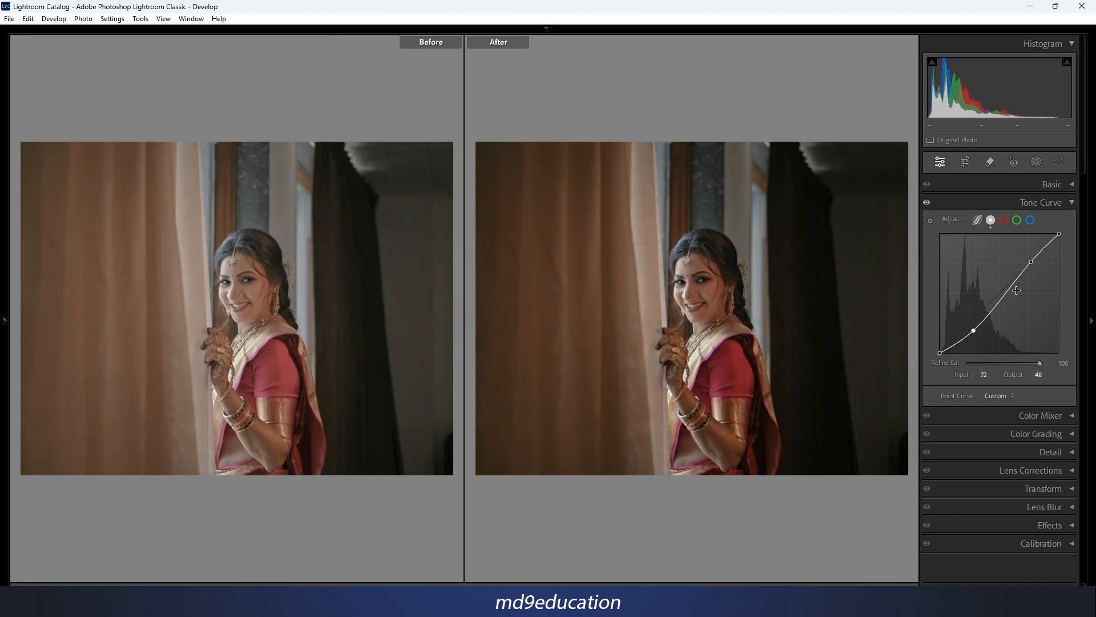
left_click_drag(1031, 261, 1032, 246)
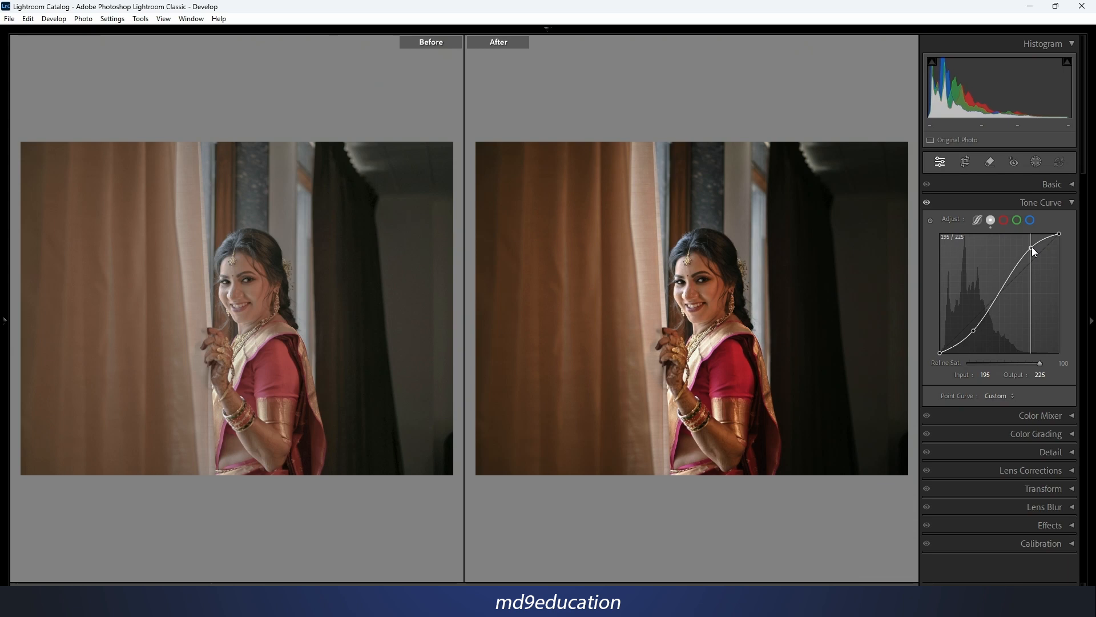
Delete the S-curve's shadow point and place a new one at input 48, output 32.
right_click(974, 331)
left_click(1034, 340)
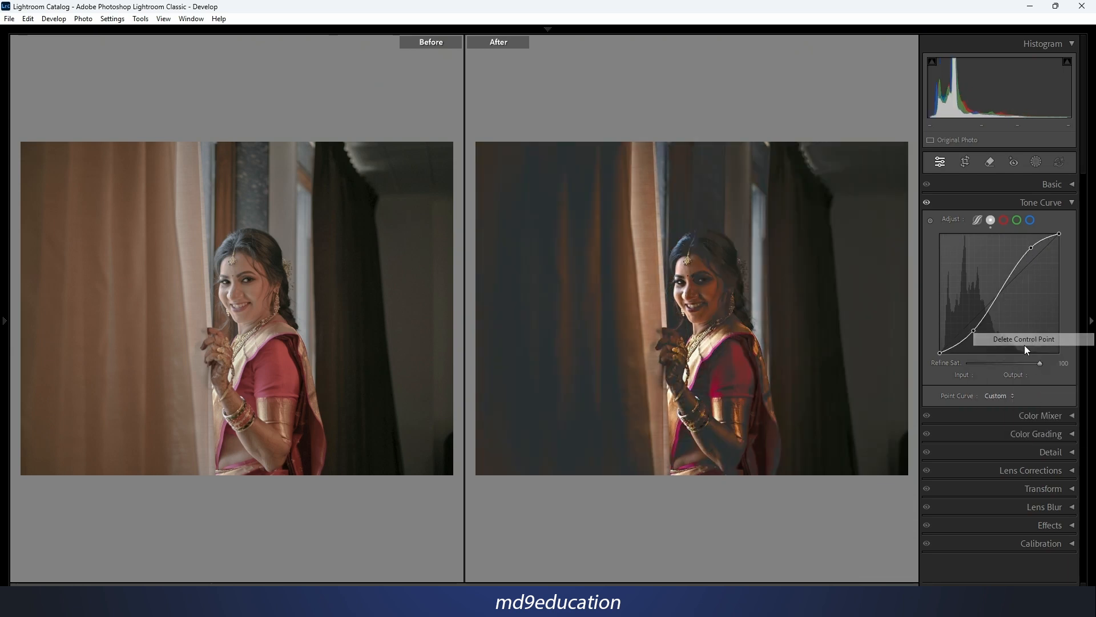
left_click_drag(963, 326, 964, 337)
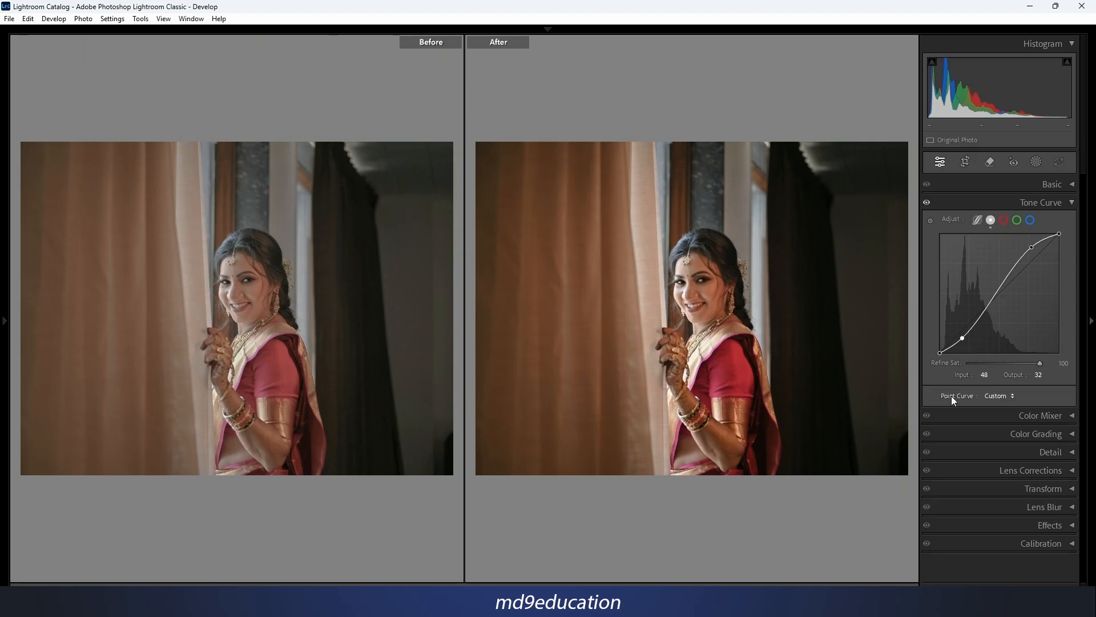
Return the point curve to Linear and apply the Medium Contrast preset to it.
left_click(1013, 397)
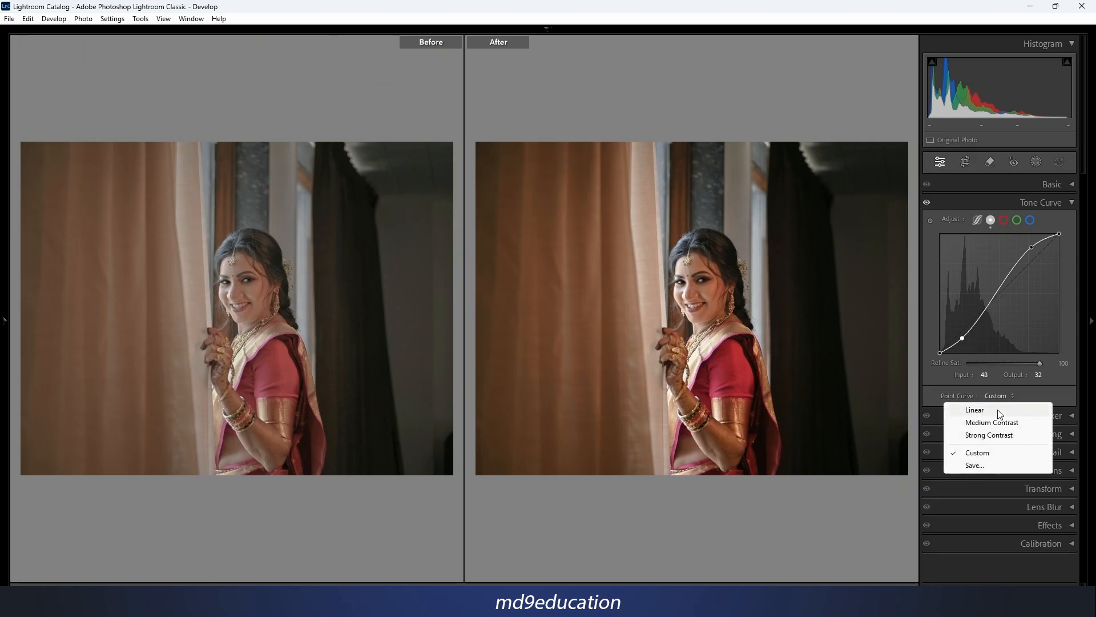
left_click(999, 411)
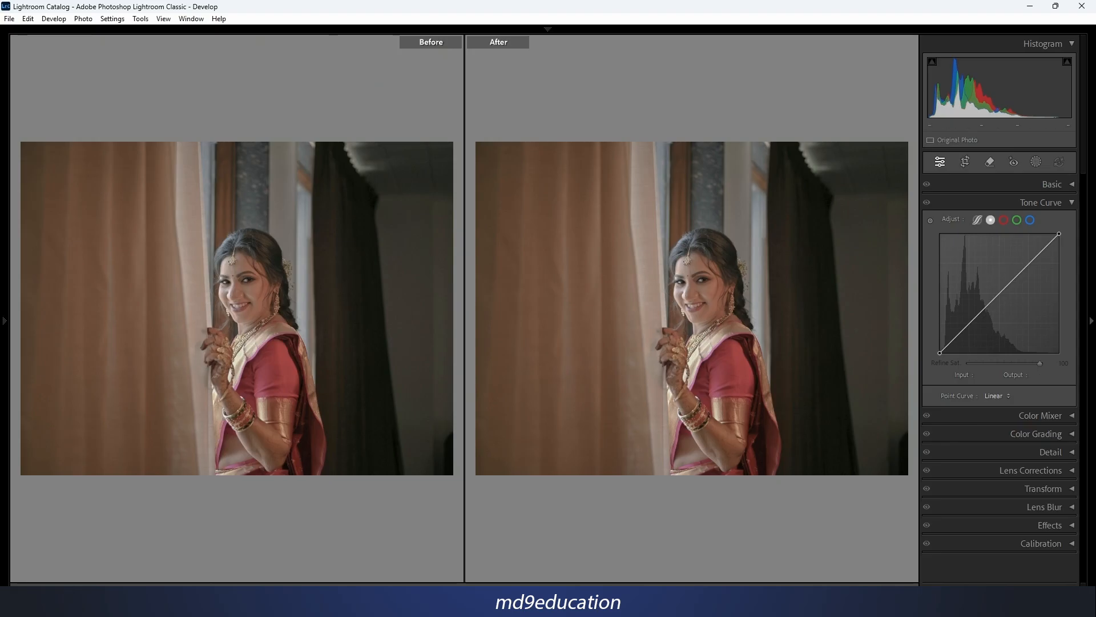
left_click(997, 396)
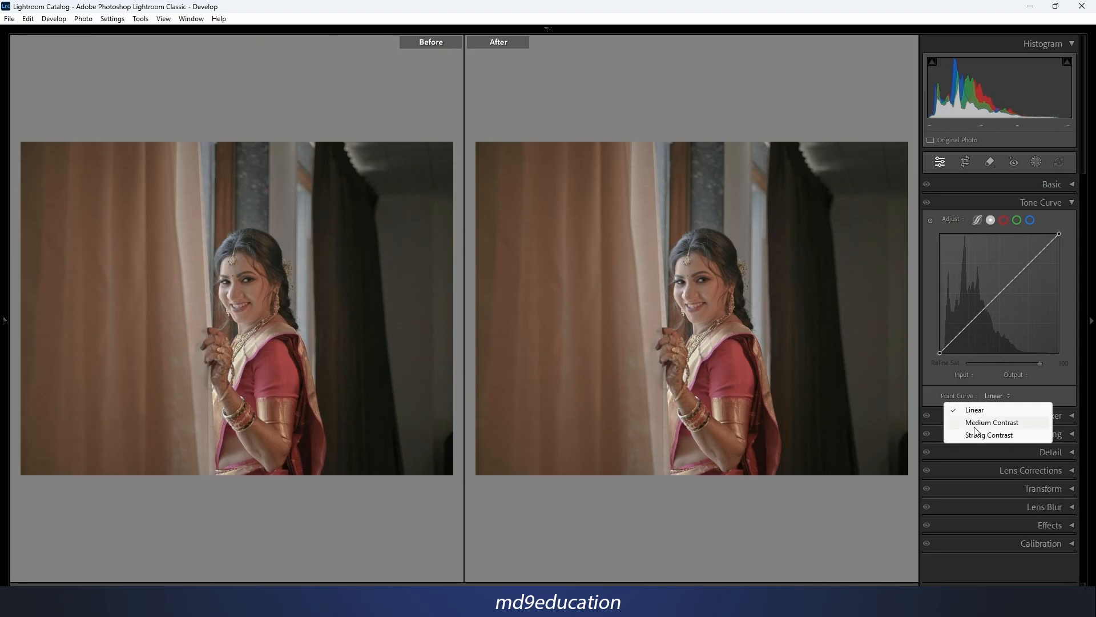
left_click(1008, 424)
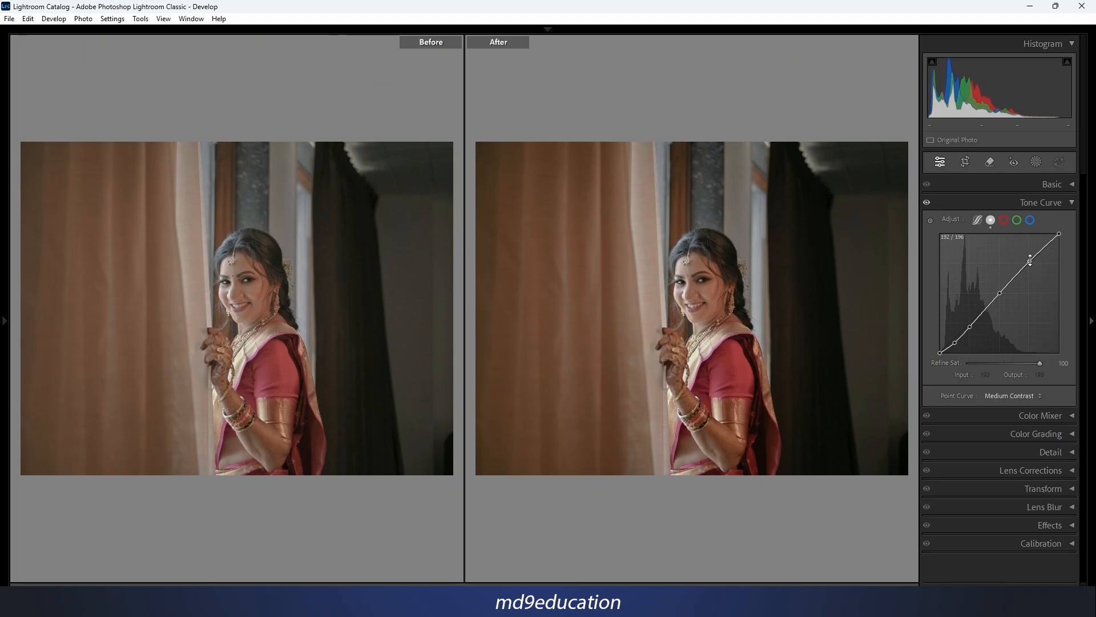
Try raising the preset curve's highlight point and moving its shadow point to input 37, output 18, and undo the shadow change.
left_click_drag(1030, 260, 1030, 259)
left_click_drag(954, 342, 957, 344)
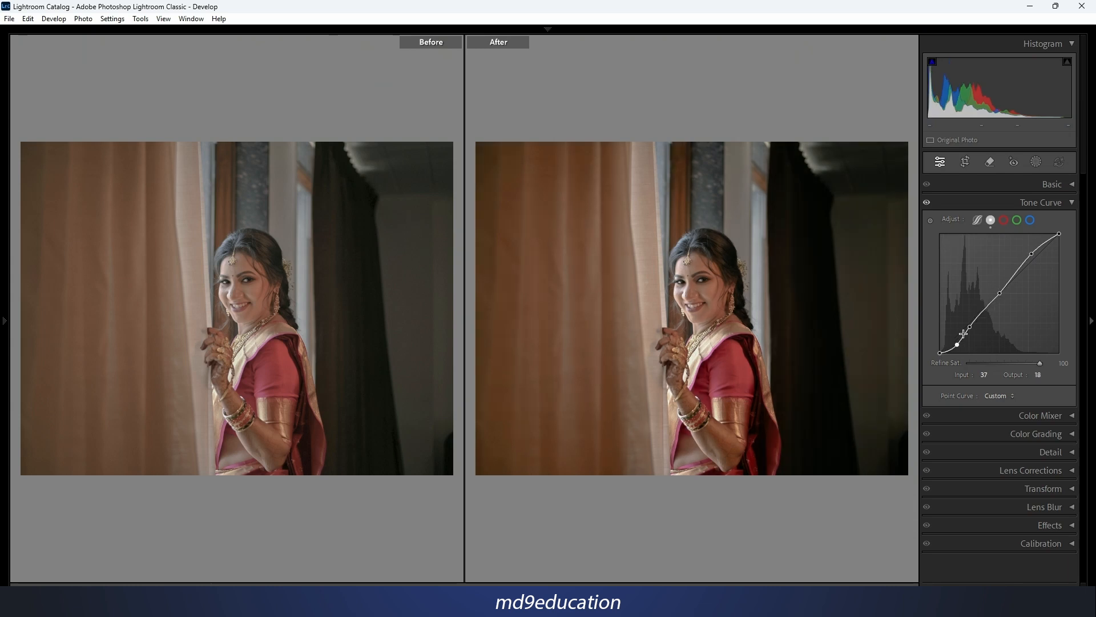
key("ctrl+z")
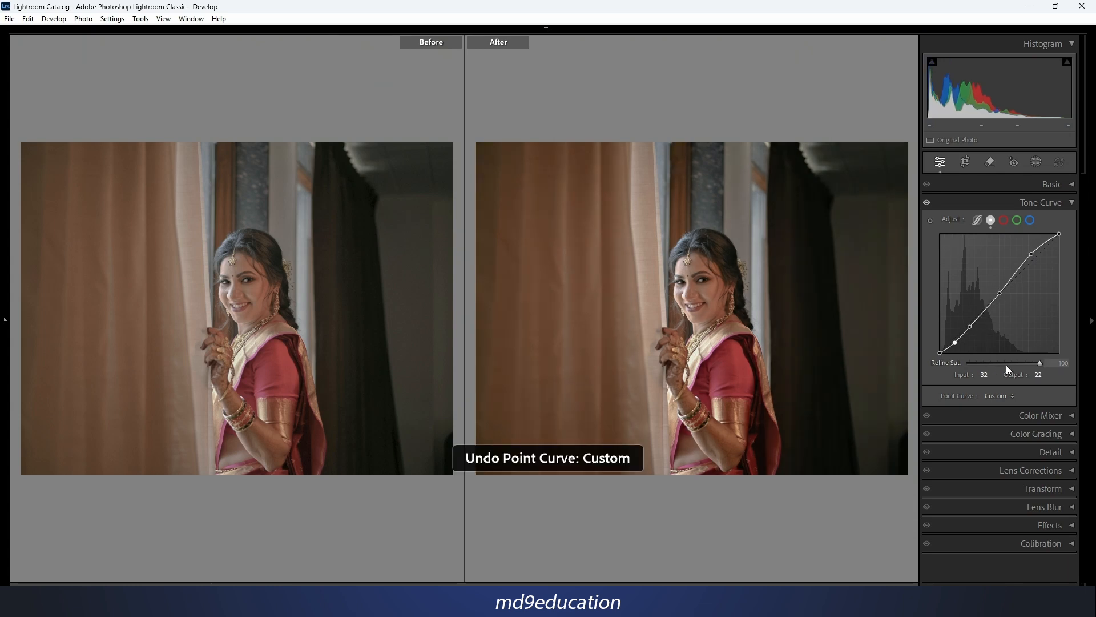
Apply the Strong Contrast preset to the point curve and check the parametric curve before returning to the point curve.
left_click(1013, 396)
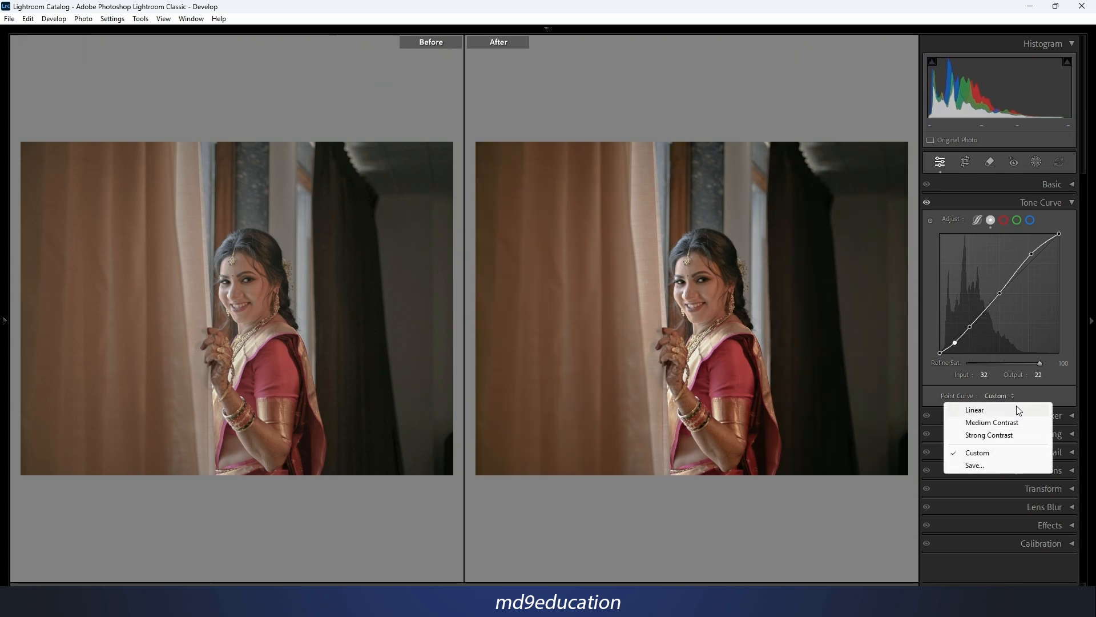
left_click(1000, 436)
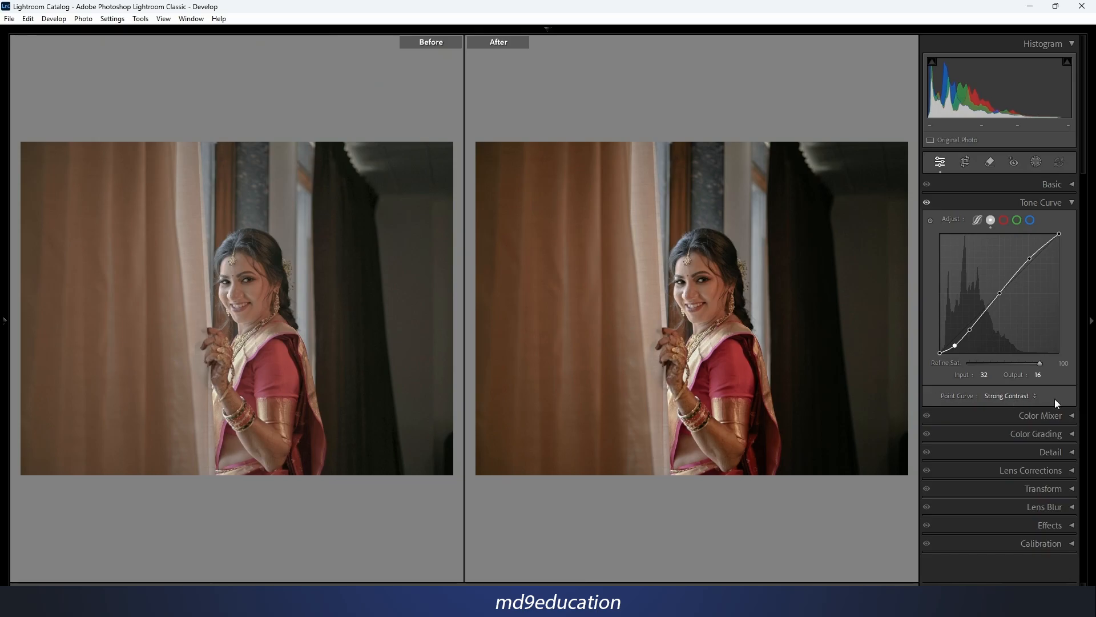
left_click(977, 220)
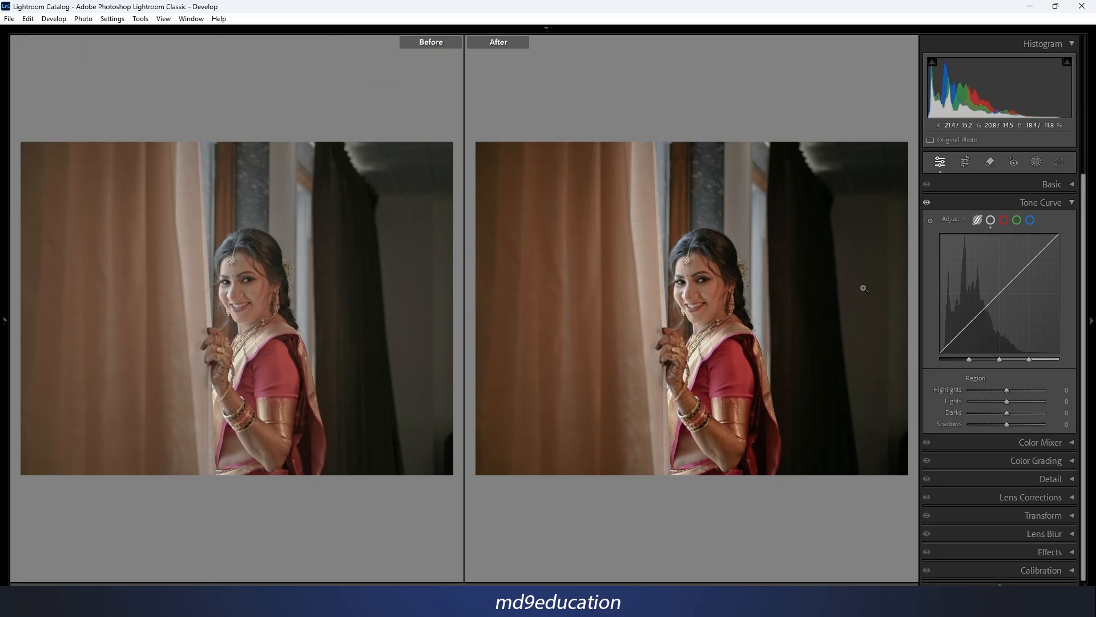
left_click(990, 220)
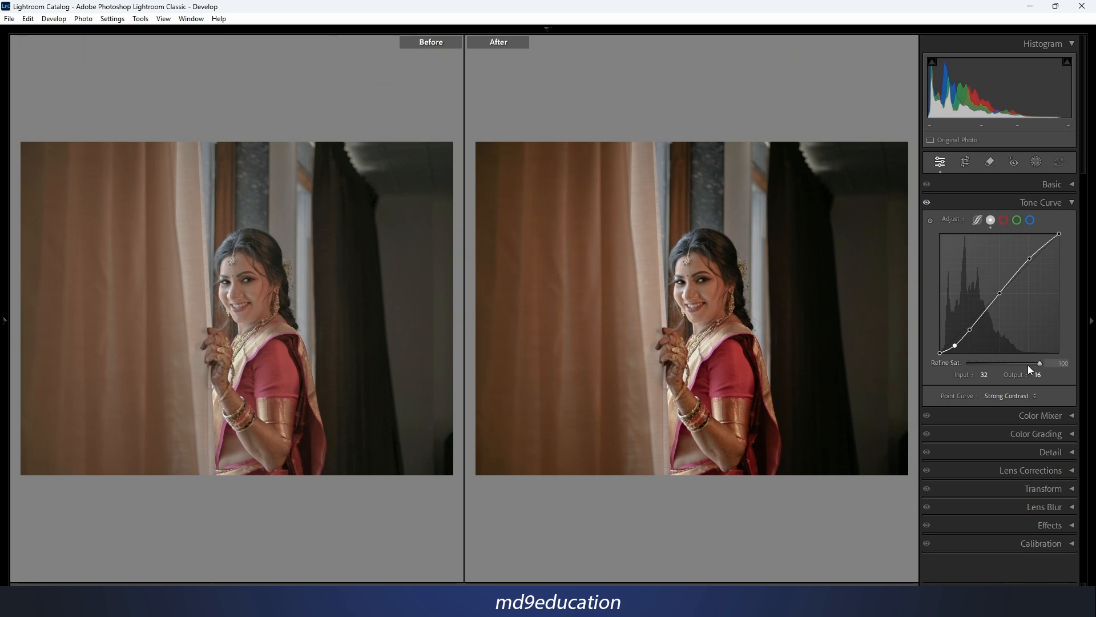
From a Linear point curve, build an S-curve with points at input 192, output 210 and input 60, output 43, and leave the before/after comparison.
left_click(953, 400)
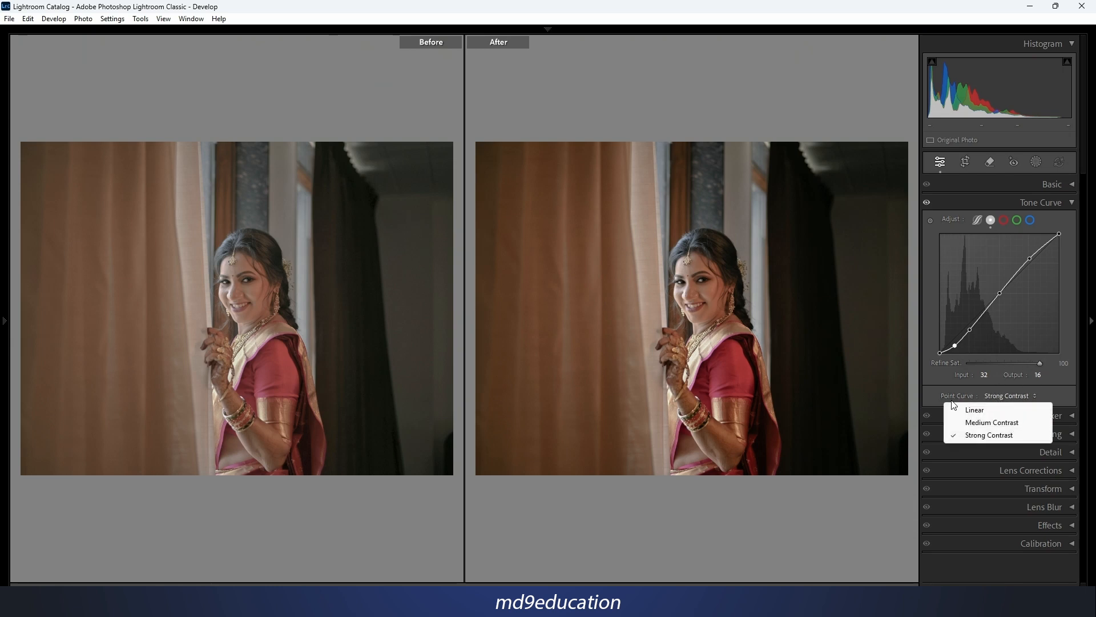
left_click(991, 410)
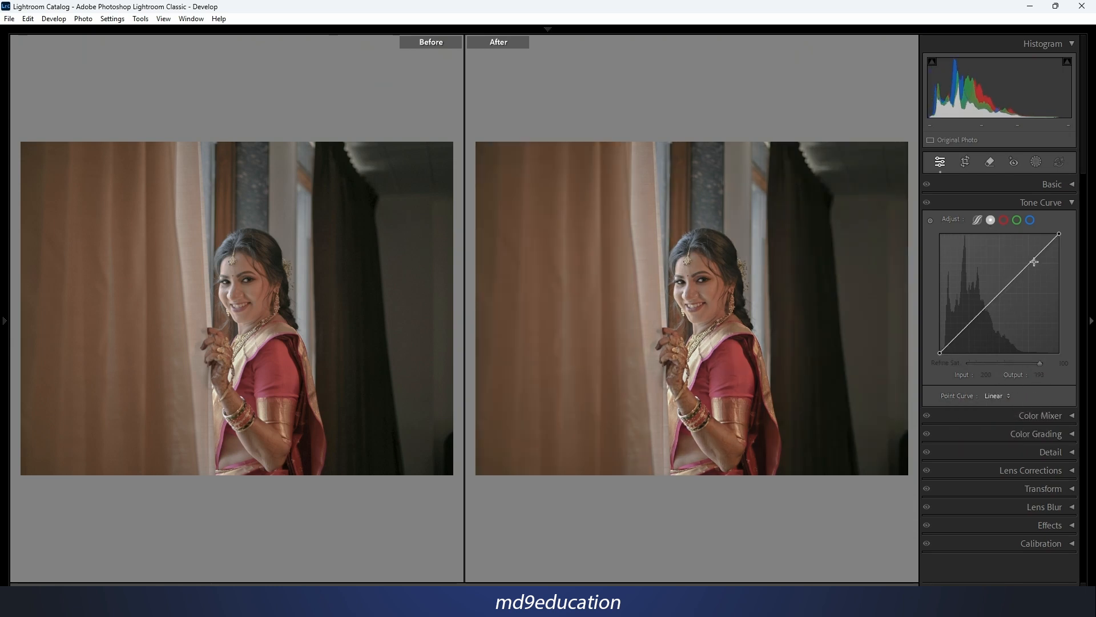
left_click_drag(1029, 265, 1029, 254)
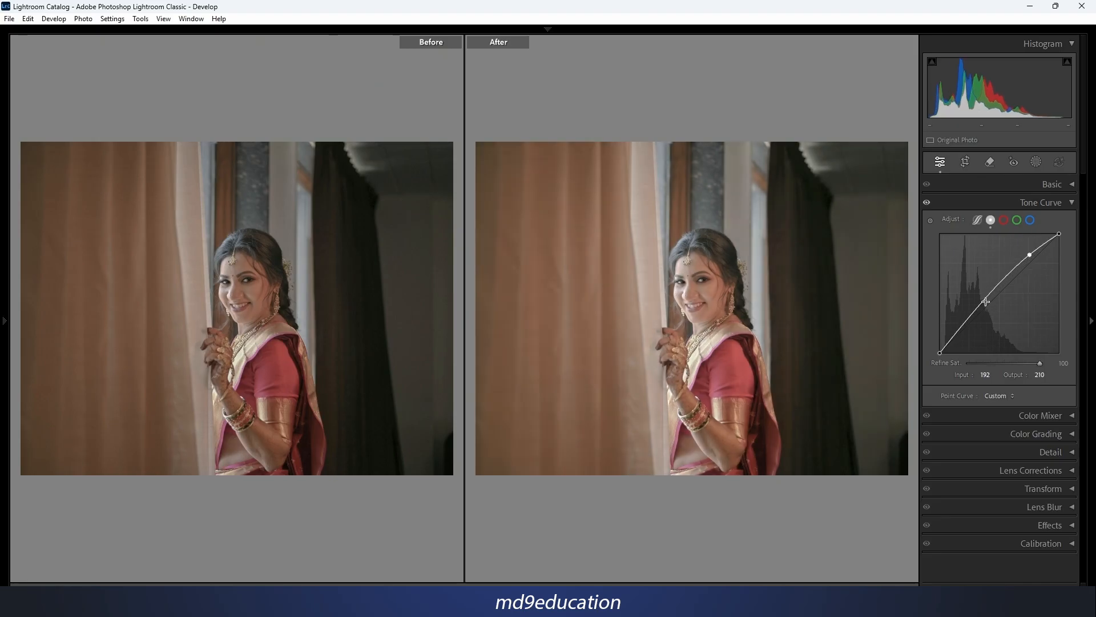
left_click_drag(973, 318, 968, 333)
key("y")
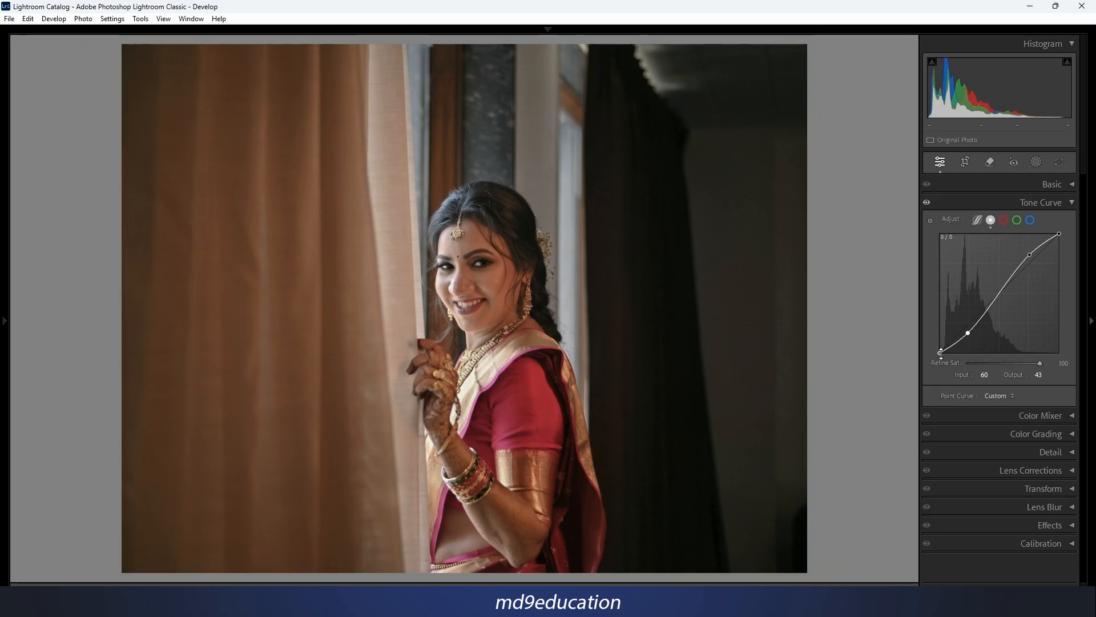
Try raising the point curve's black point to output 26 for faded shadows and undo it.
left_click_drag(939, 354, 939, 341)
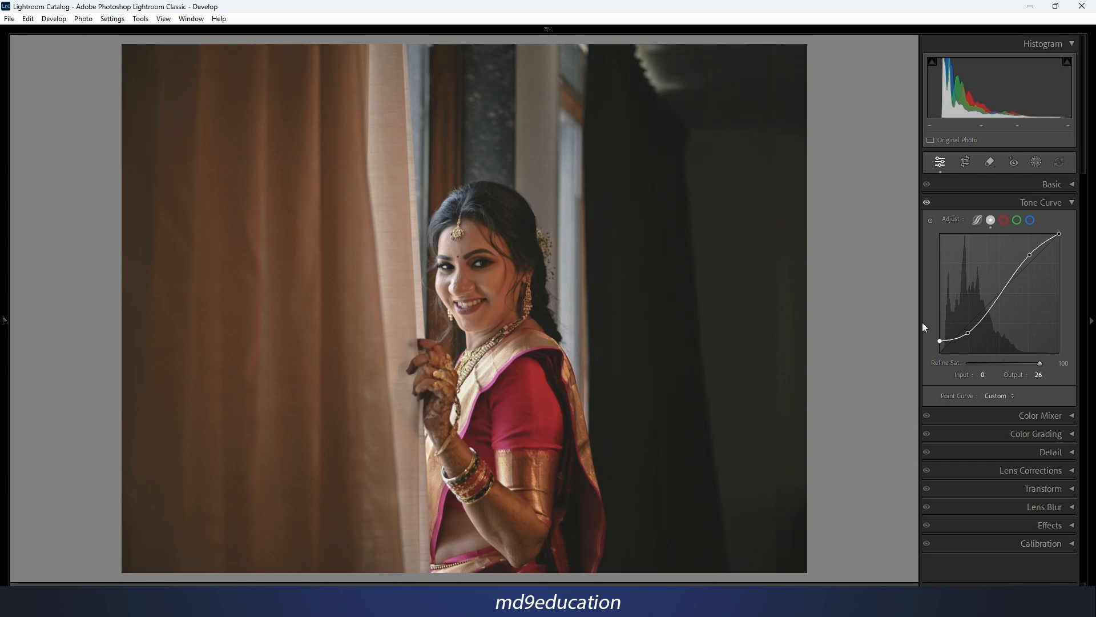
key("ctrl+z")
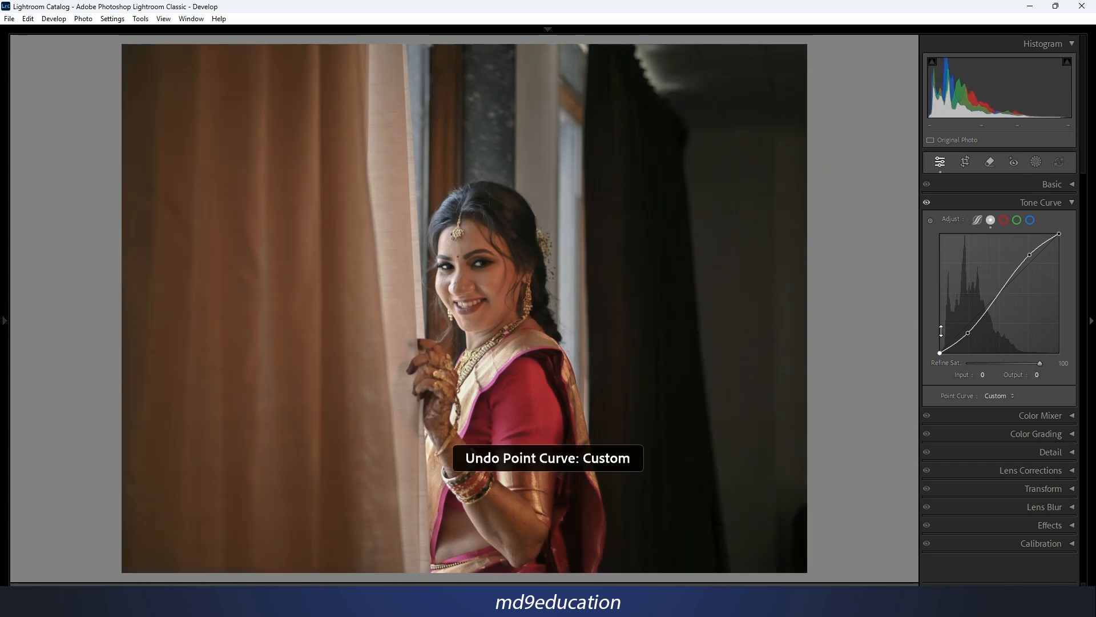
Try anchoring the blue channel's curve and raising its black point to output 20, undo the lift and reset the channel.
left_click(1031, 222)
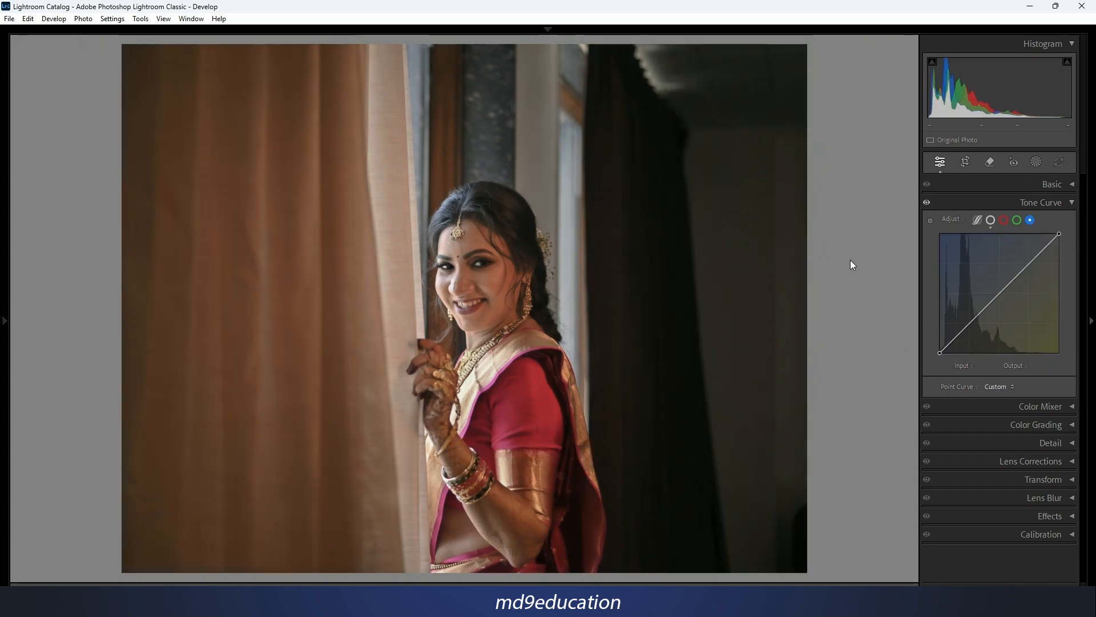
left_click(968, 324)
left_click_drag(941, 353, 938, 345)
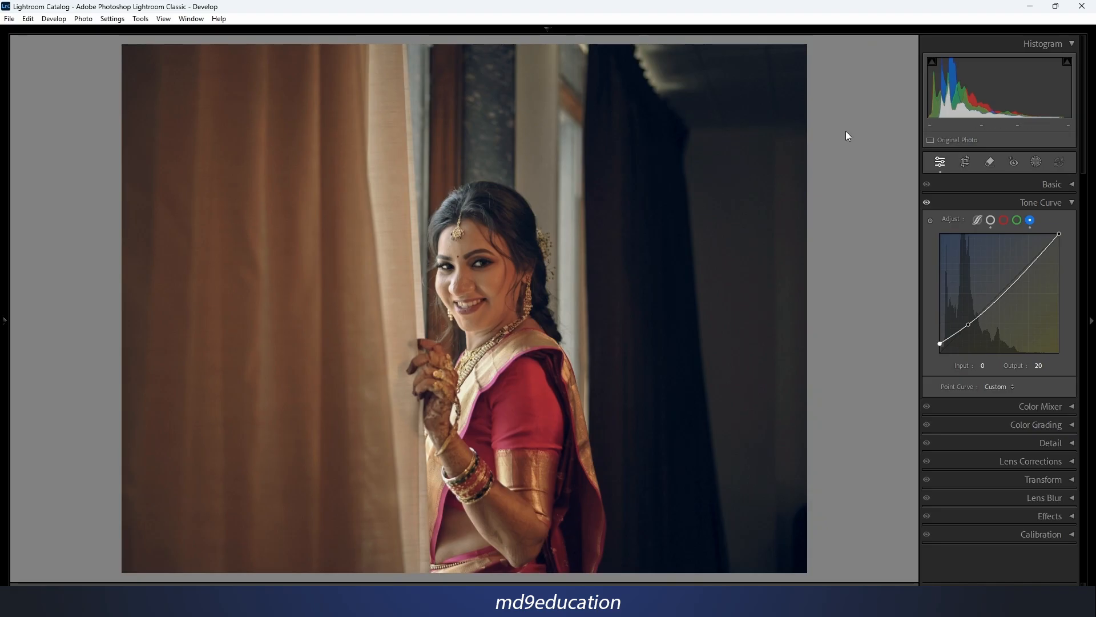
key("ctrl+z")
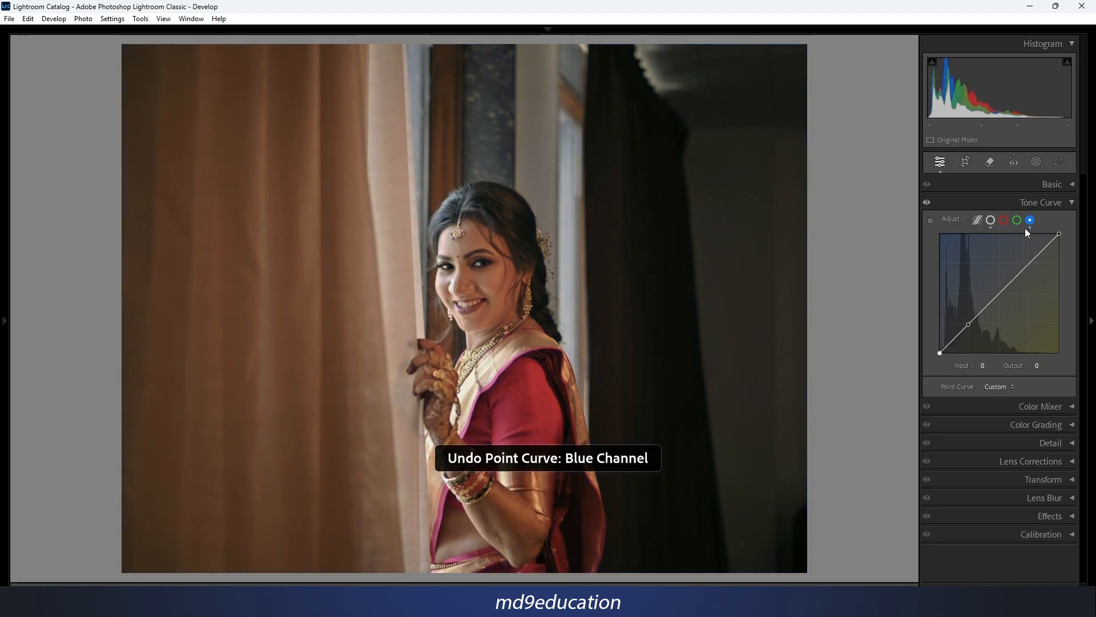
right_click(991, 299)
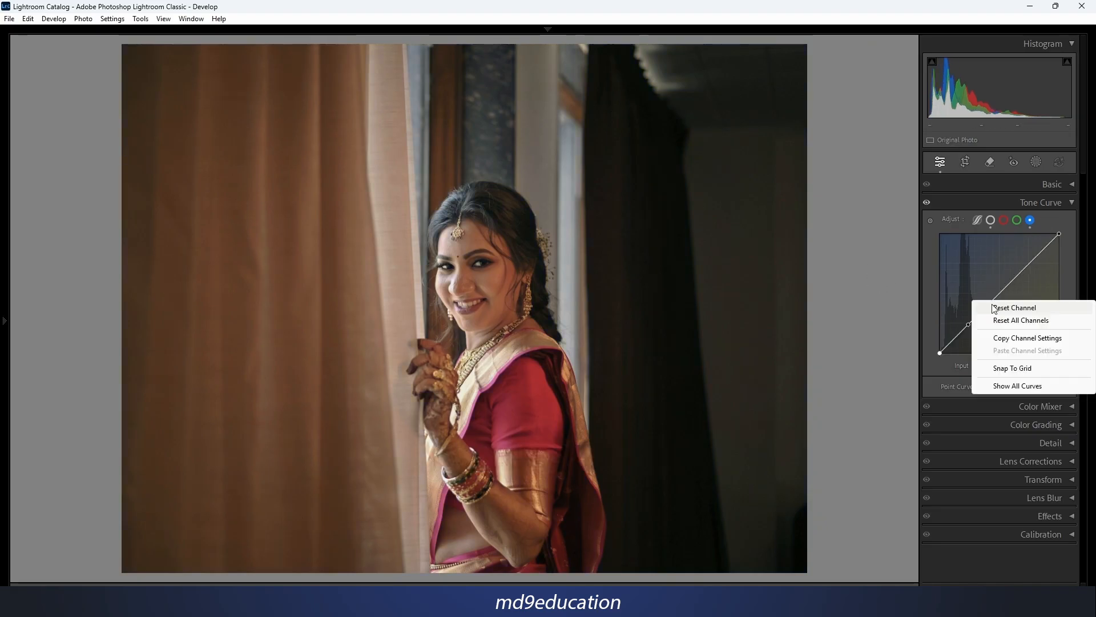
left_click(1044, 309)
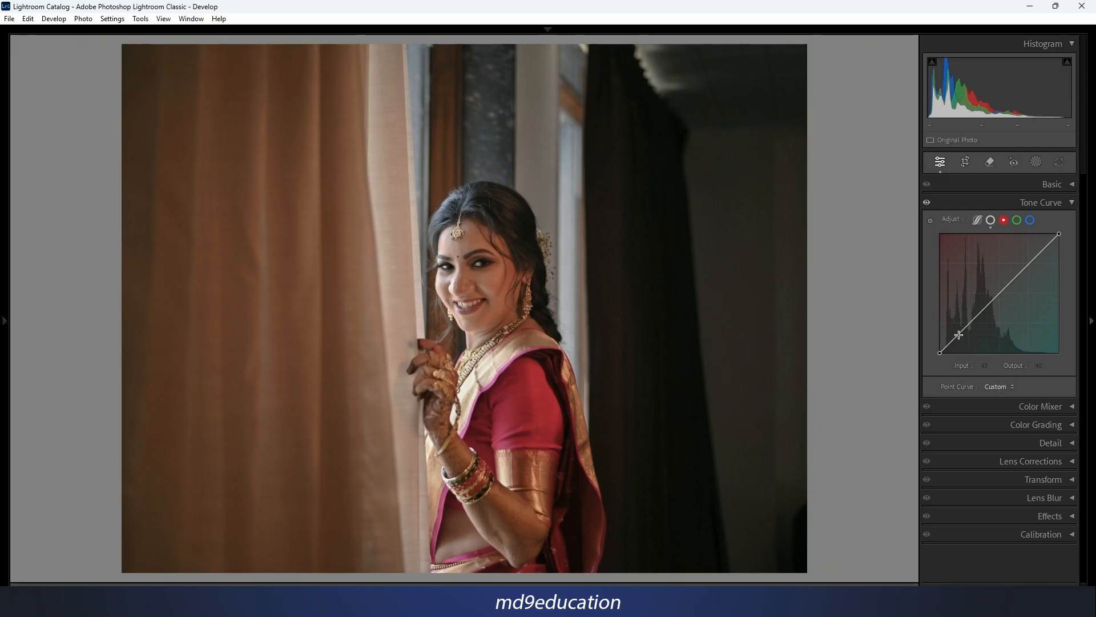
Try anchoring the red channel's curve and raising its black point to input 1, output 12, and undo the lift.
left_click(962, 330)
left_click_drag(940, 353, 940, 349)
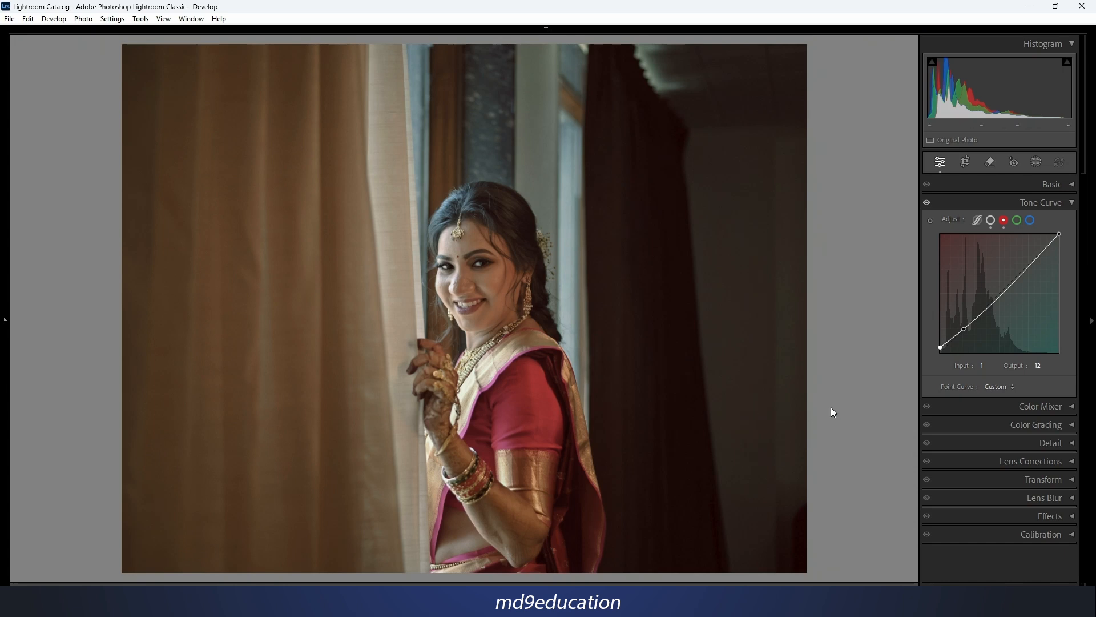
key("ctrl+z")
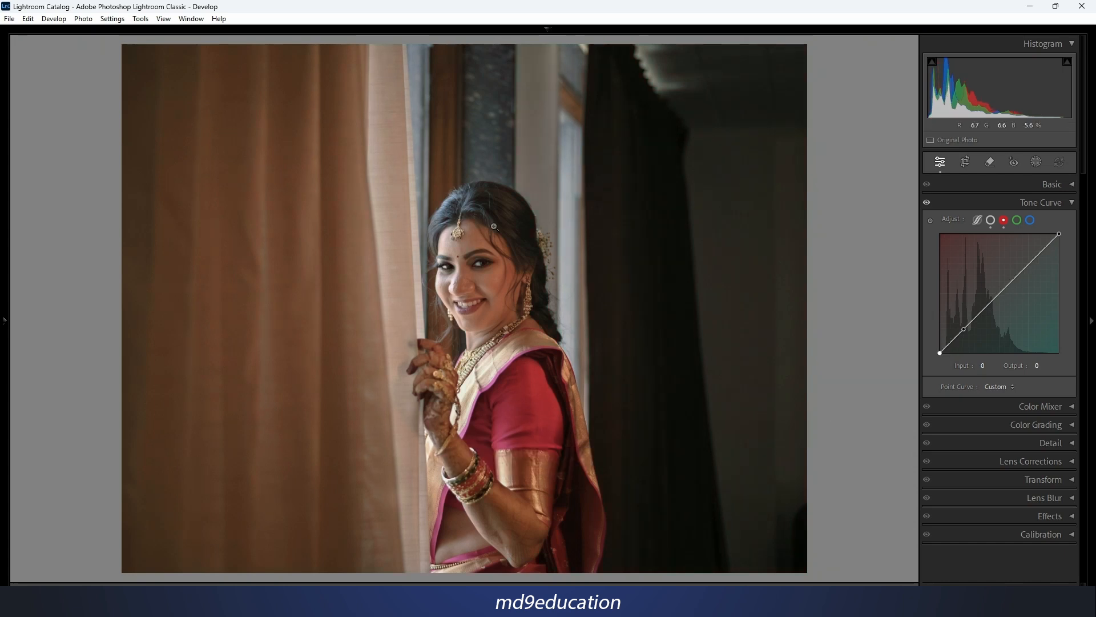
Reset all of the photo's develop settings.
right_click(470, 190)
mouse_move(550, 195)
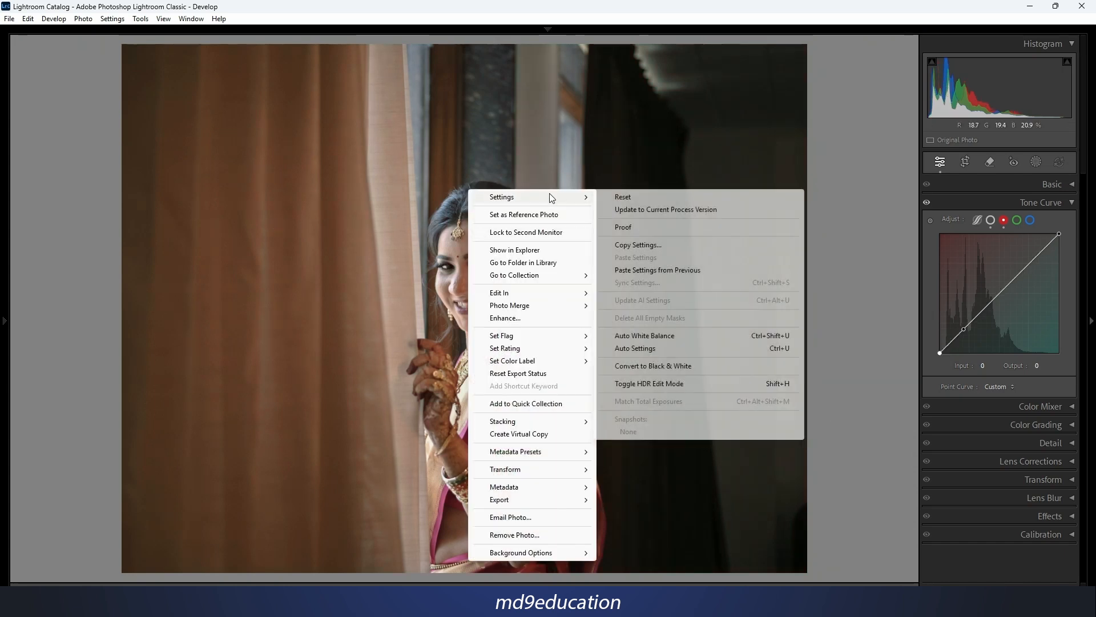
left_click(615, 195)
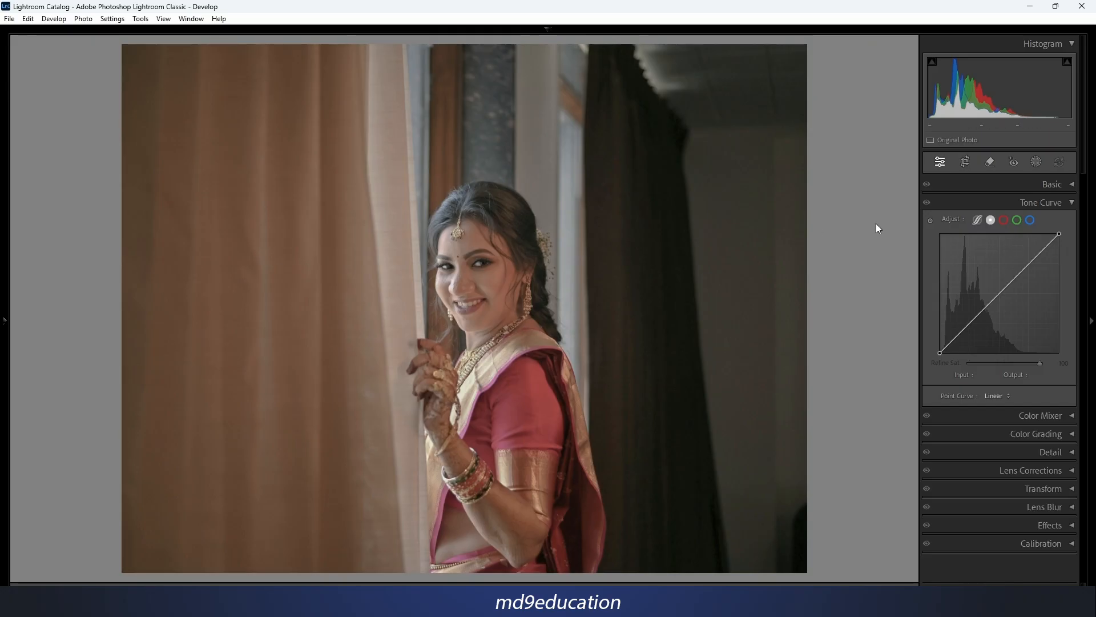
Use targeted adjustment on the photo to set curve points at 54/37 for the dark wall, 177/193 for the face and 78/69 for the curtain.
left_click(930, 220)
left_click_drag(734, 382, 734, 406)
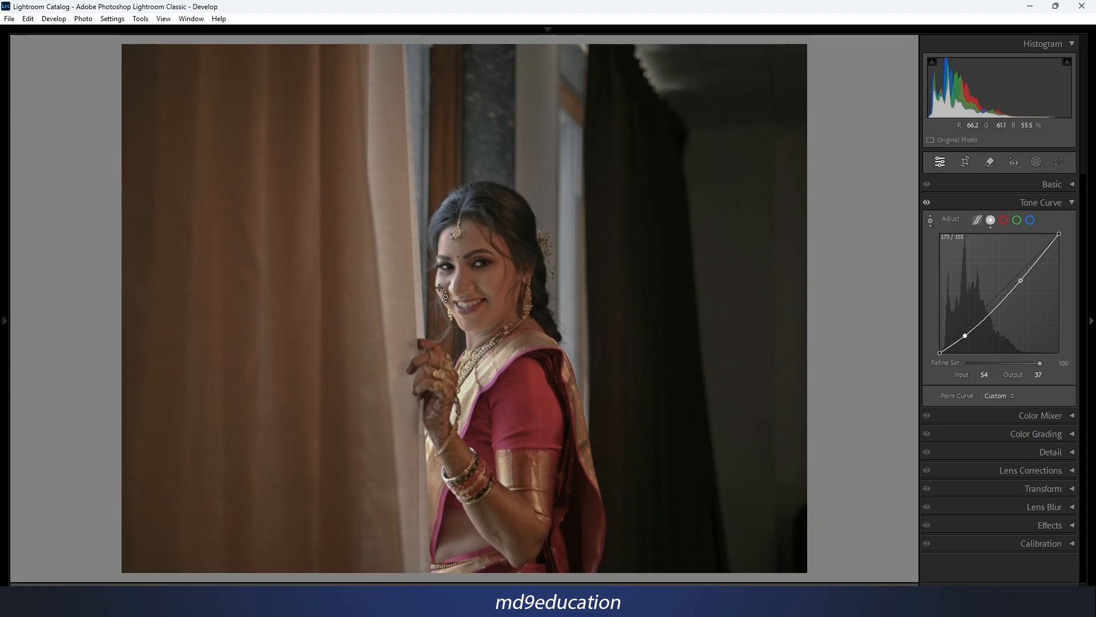
left_click_drag(439, 288, 440, 266)
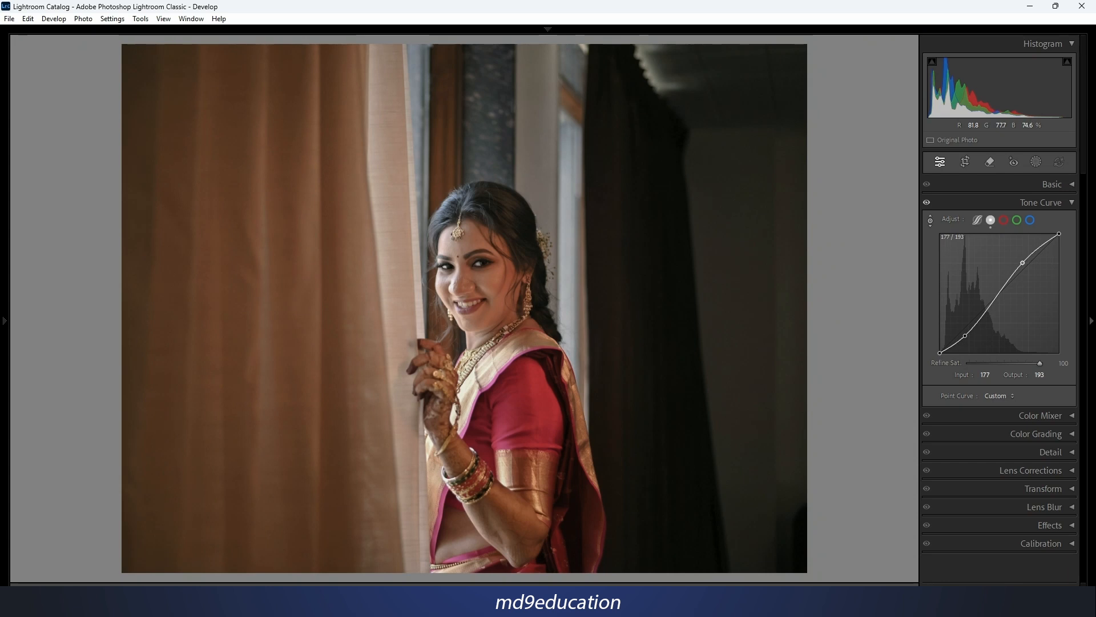
left_click_drag(302, 330, 302, 327)
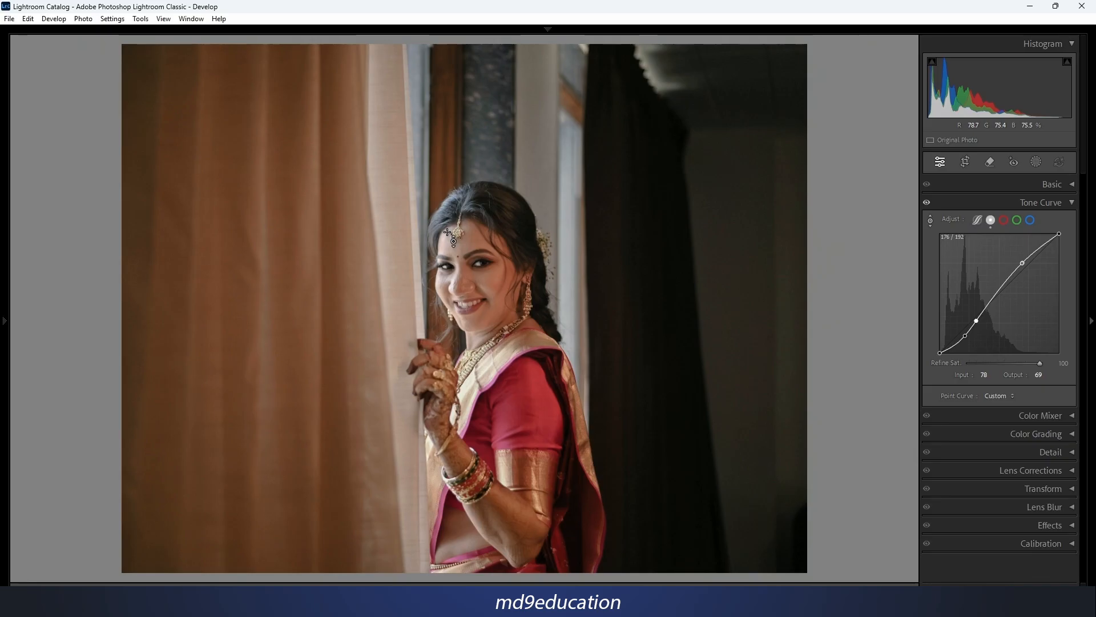
key("Escape")
Try moving a midtone point on the red channel's curve to input 135, output 130, and reset the channel.
left_click(1004, 221)
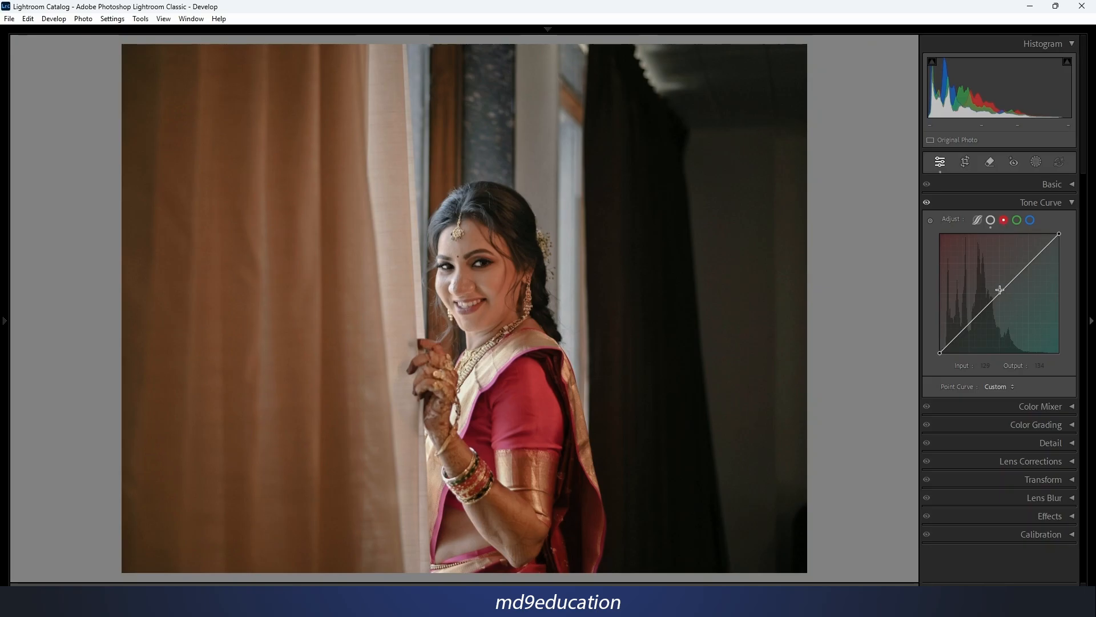
left_click_drag(999, 292, 1003, 293)
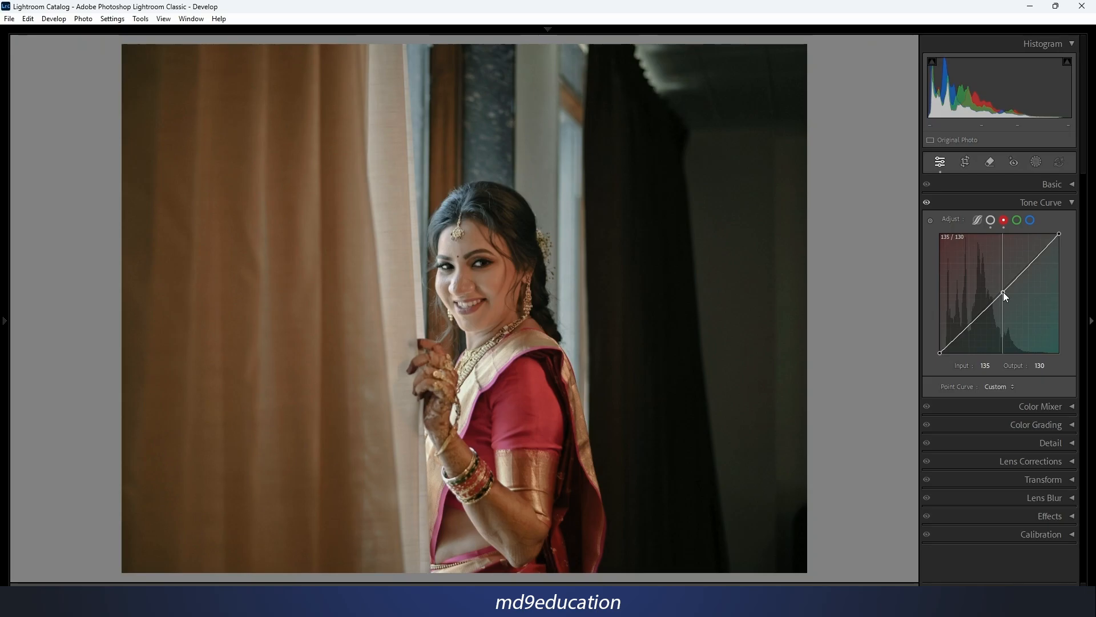
right_click(1002, 279)
left_click(1022, 284)
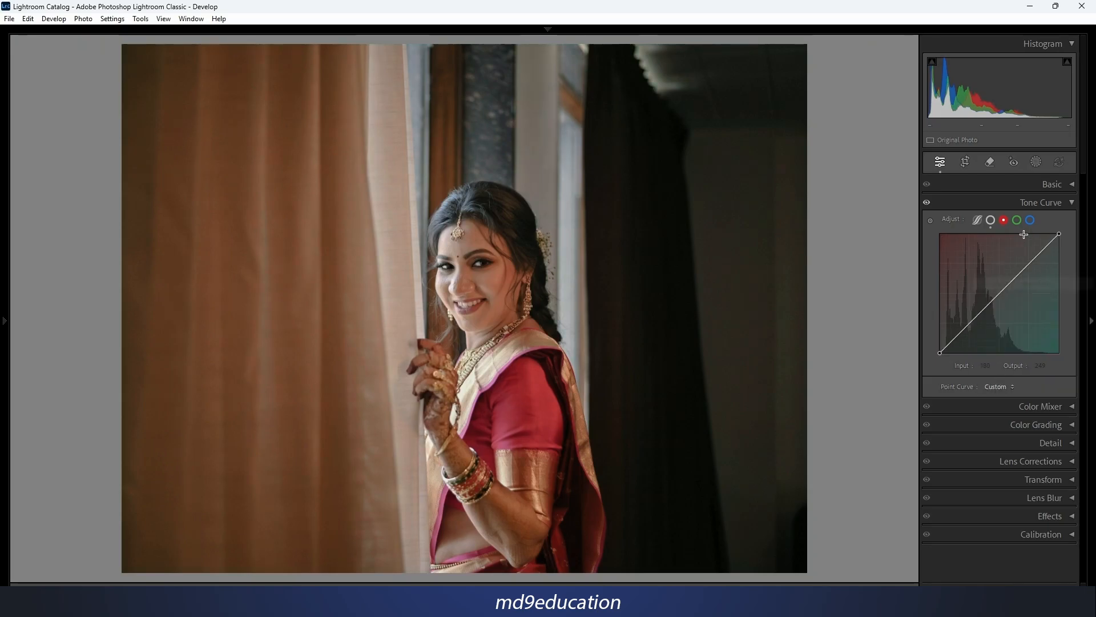
Test the blue channel's midtones at input 130, output 144, and set a lowered midtone point at about input 140, output 133.
left_click(1031, 221)
left_click_drag(1005, 291, 1003, 286)
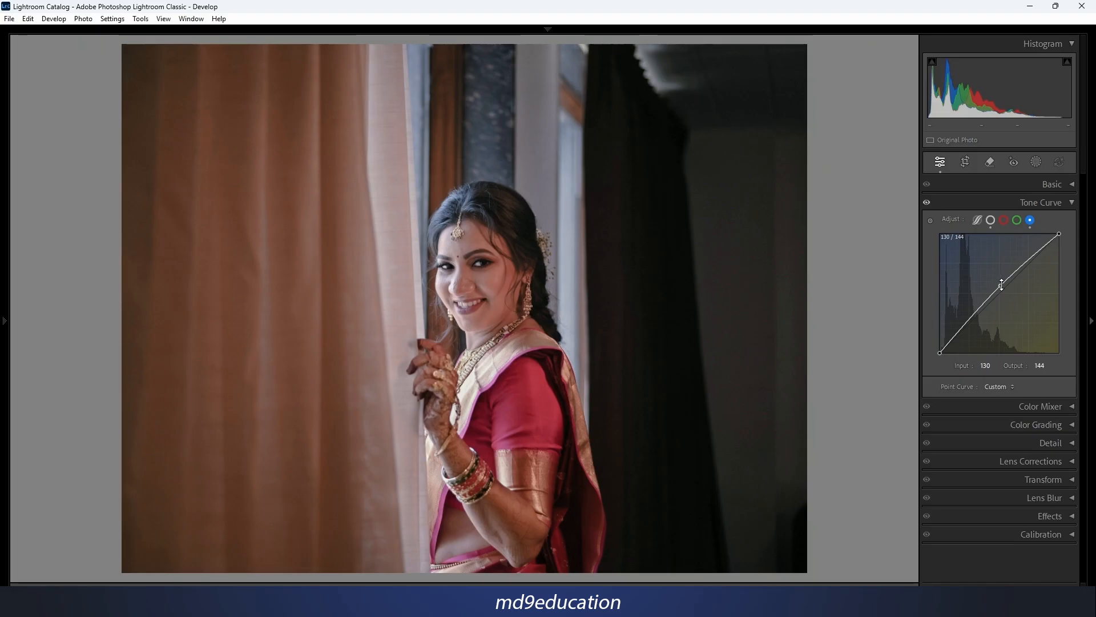
left_click_drag(1002, 285, 1007, 290)
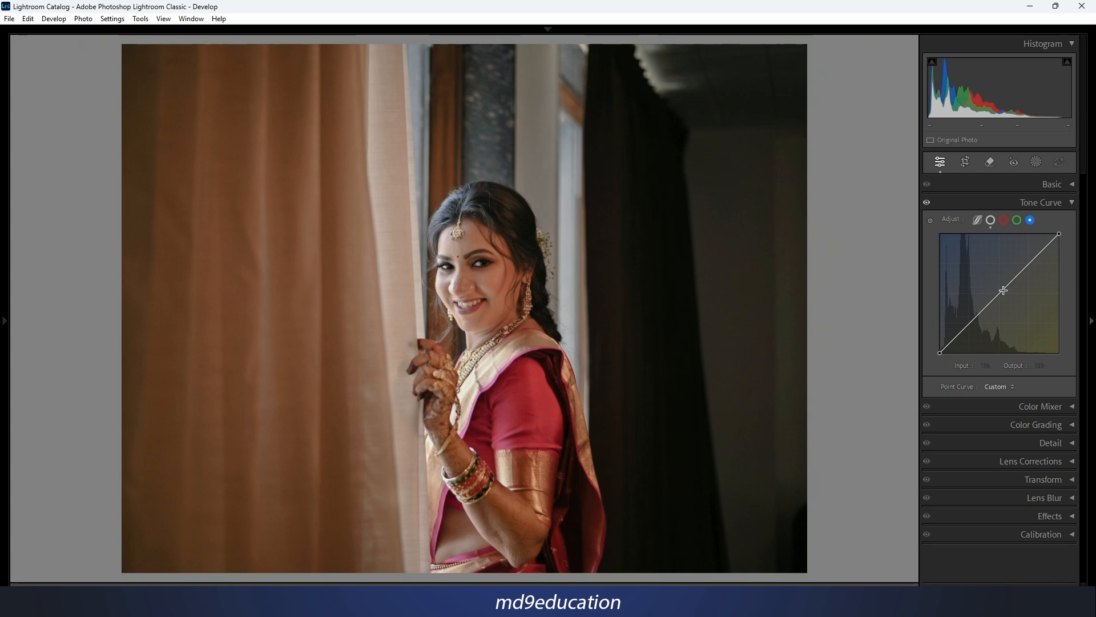
left_click_drag(1005, 291, 1006, 294)
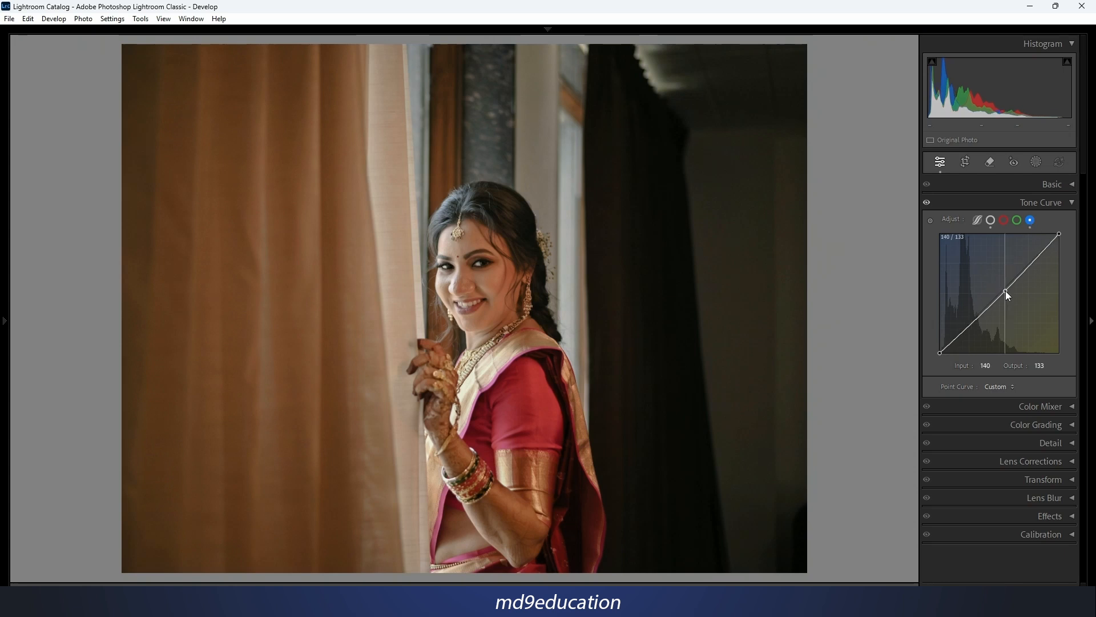
Set a midtone point on the green channel's curve to input 129, output 125, and toggle the Tone Curve's effect for comparison.
left_click(1017, 221)
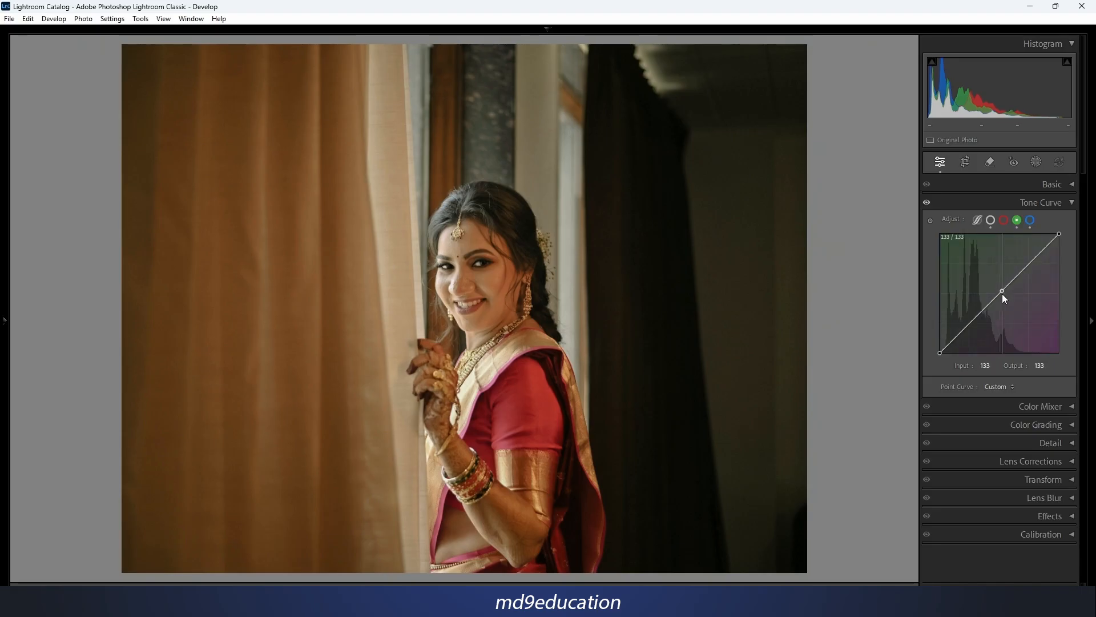
left_click_drag(1002, 293, 1002, 296)
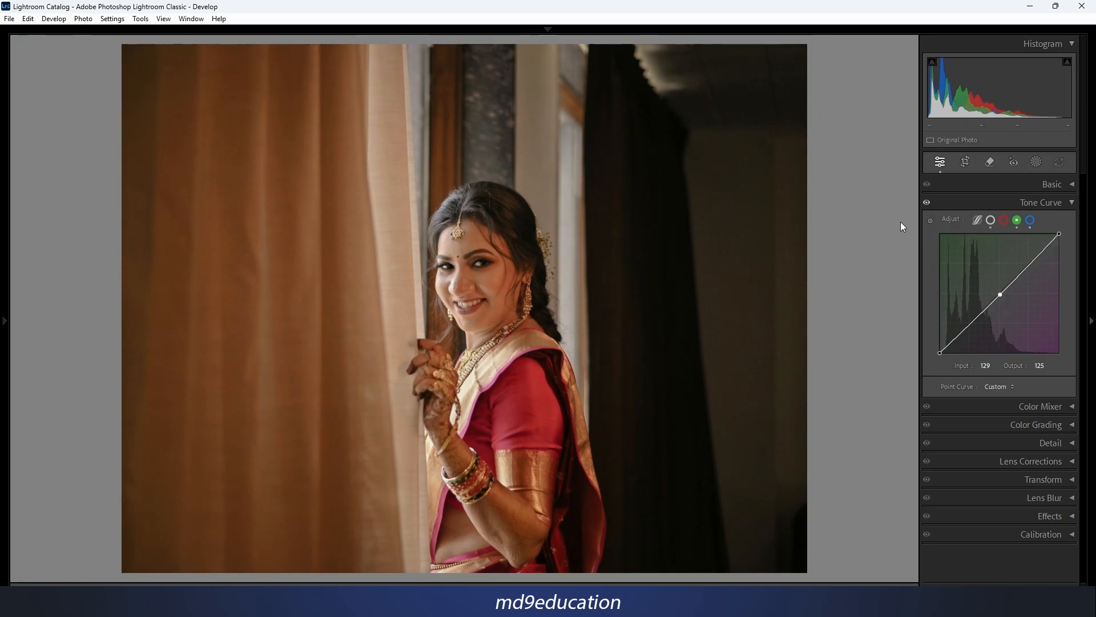
left_click(926, 202)
Show the filmstrip, open the photo couple-6570399 copy.jpg and switch its Tone Curve to the parametric curve.
key("F6")
left_click(31, 573)
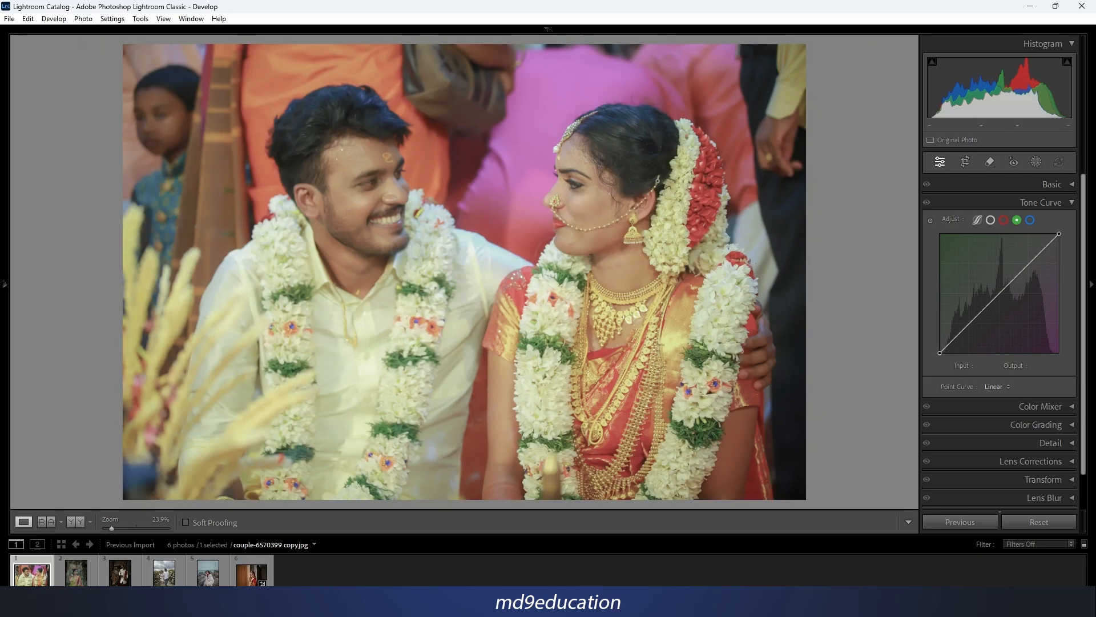
left_click(977, 220)
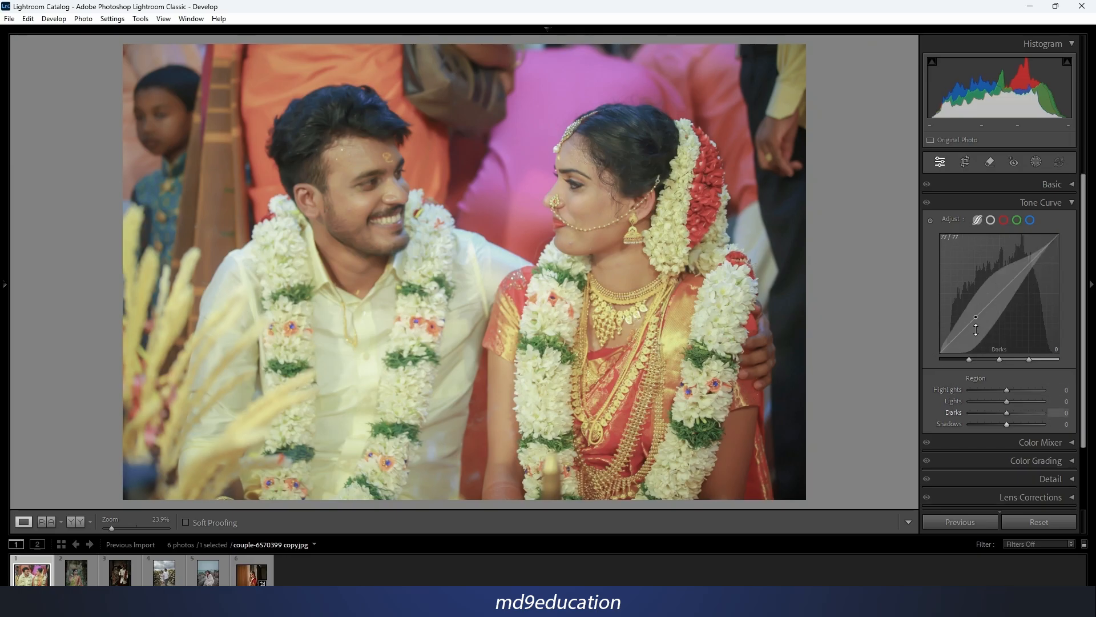
Try shaping the parametric curve with Highlights +66, Lights -41 and Shadows -87, and reset the regions.
left_click_drag(1033, 261, 1033, 247)
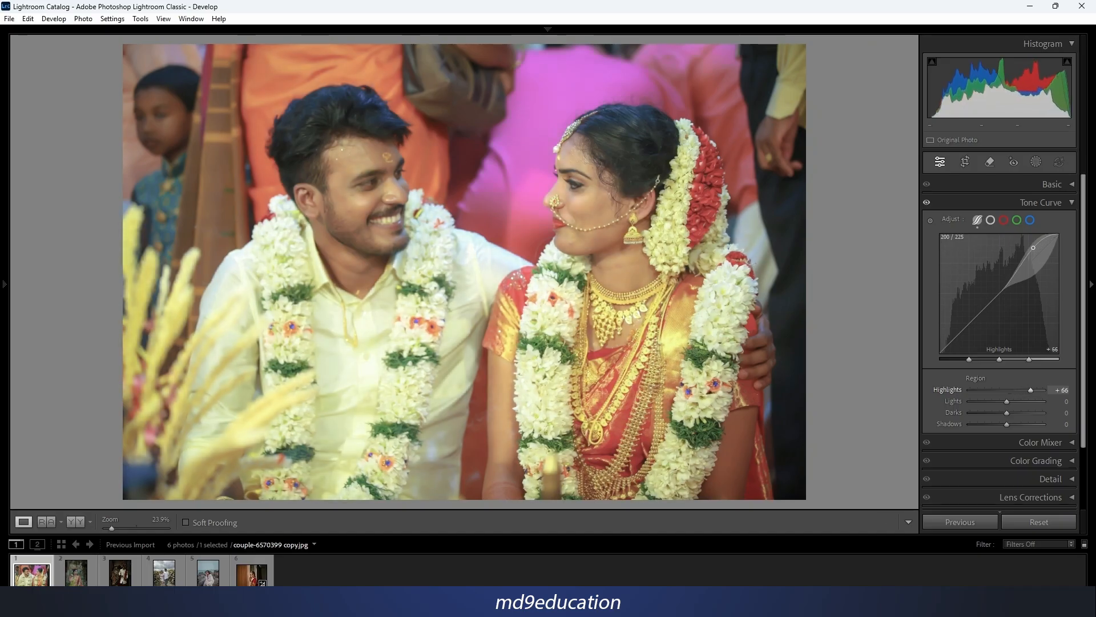
left_click_drag(1002, 292, 1002, 299)
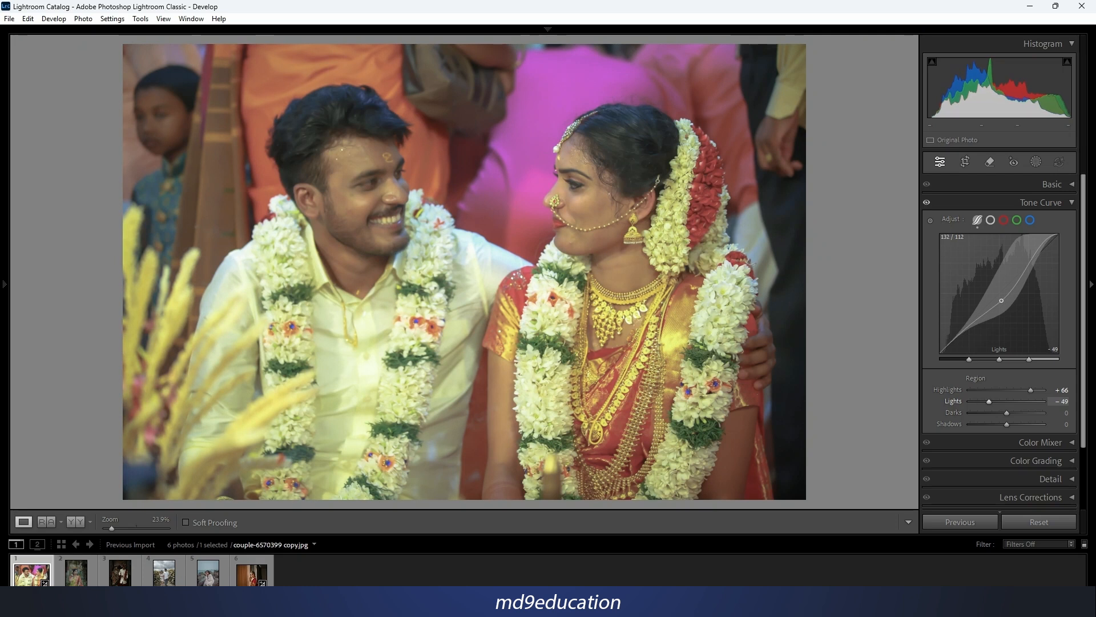
left_click_drag(959, 331, 960, 347)
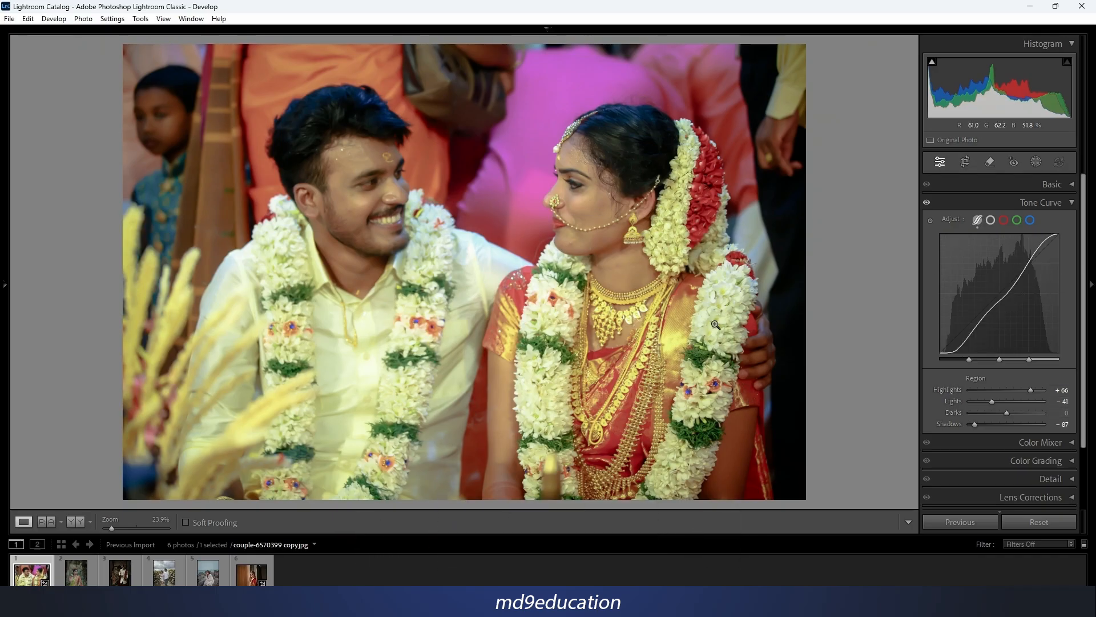
right_click(974, 258)
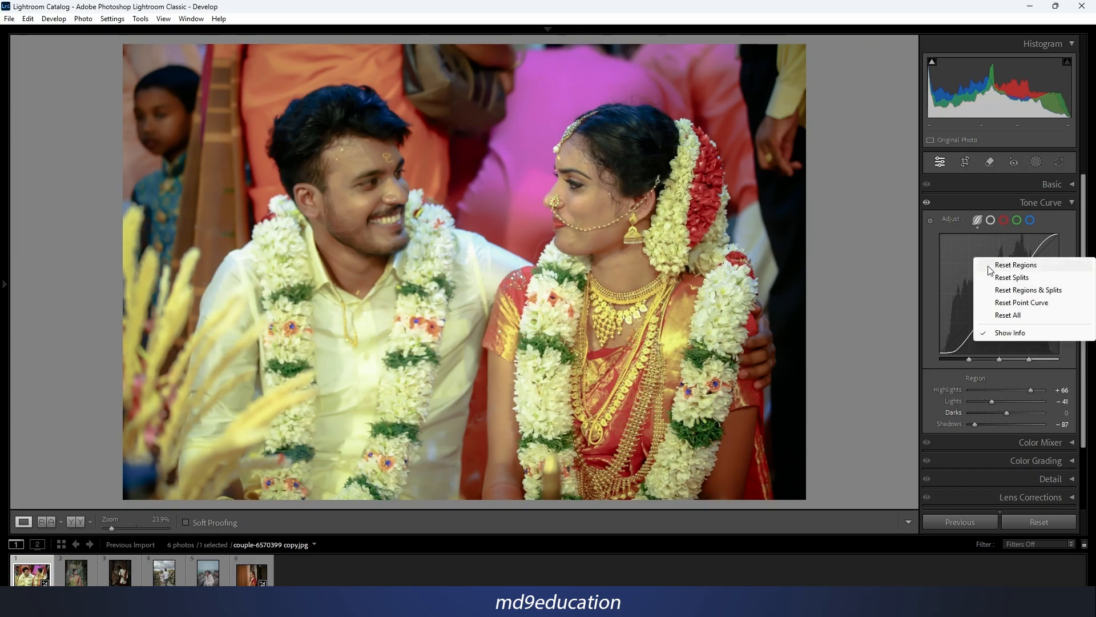
left_click(1026, 268)
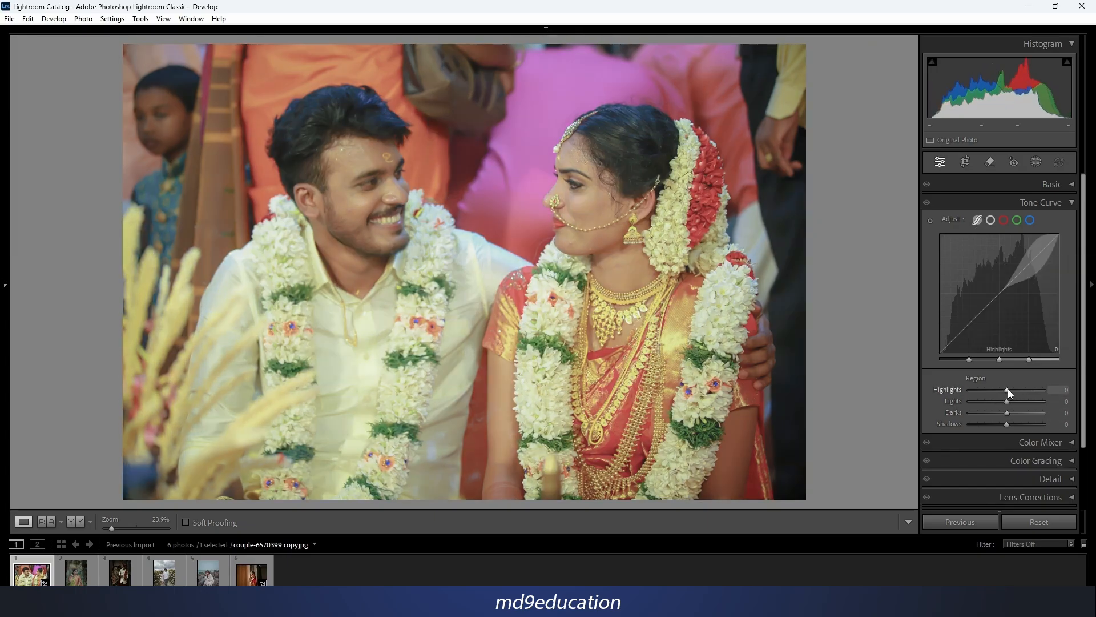
Set the parametric regions to Highlights +38, Lights -23, Darks -22 and Shadows -27.
mouse_move(1009, 389)
left_mouse_down()
mouse_move(1029, 389)
mouse_move(1006, 389)
left_mouse_up()
left_click_drag(1005, 389, 998, 413)
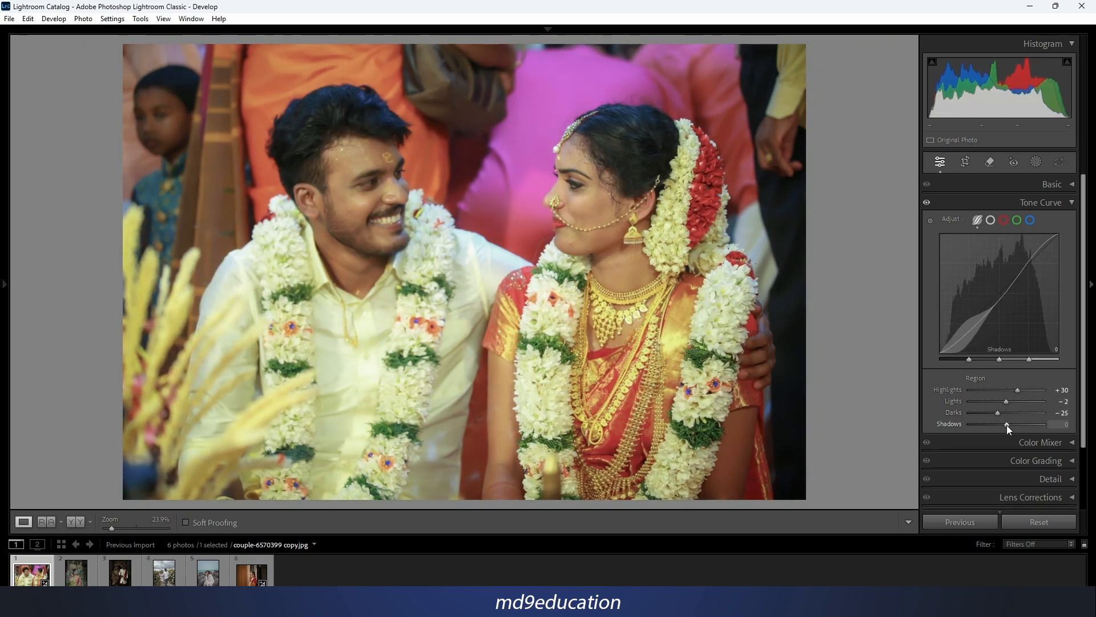
left_click_drag(1006, 425, 988, 424)
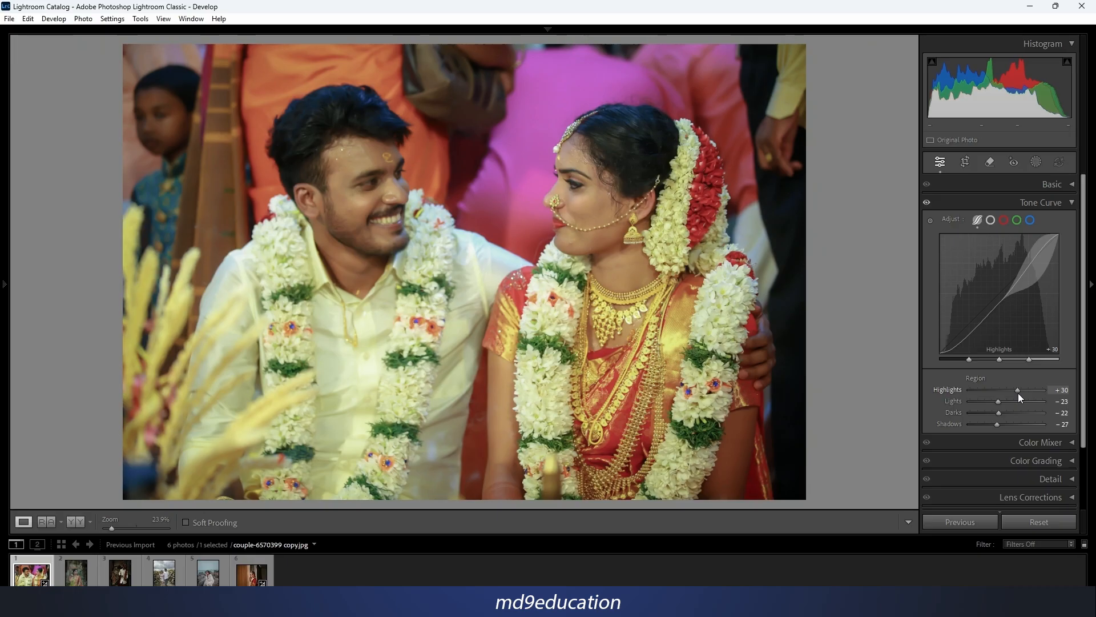
left_click_drag(1018, 393, 1020, 393)
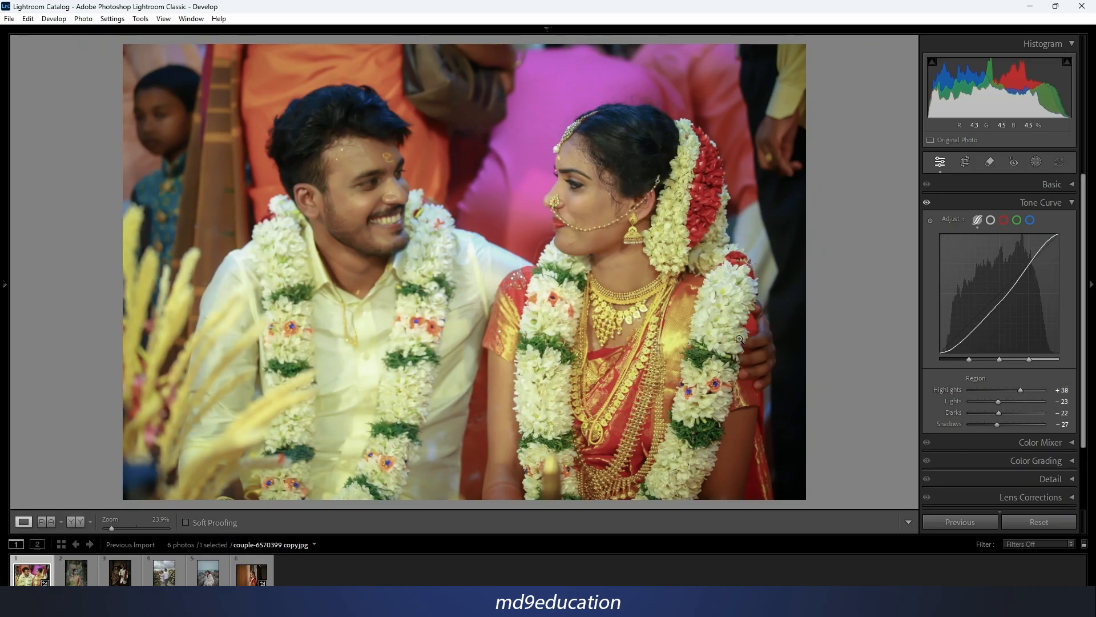
Compare the couple photo before and after, and open the photo of the woman in the green saree with its point curve shown.
key("y")
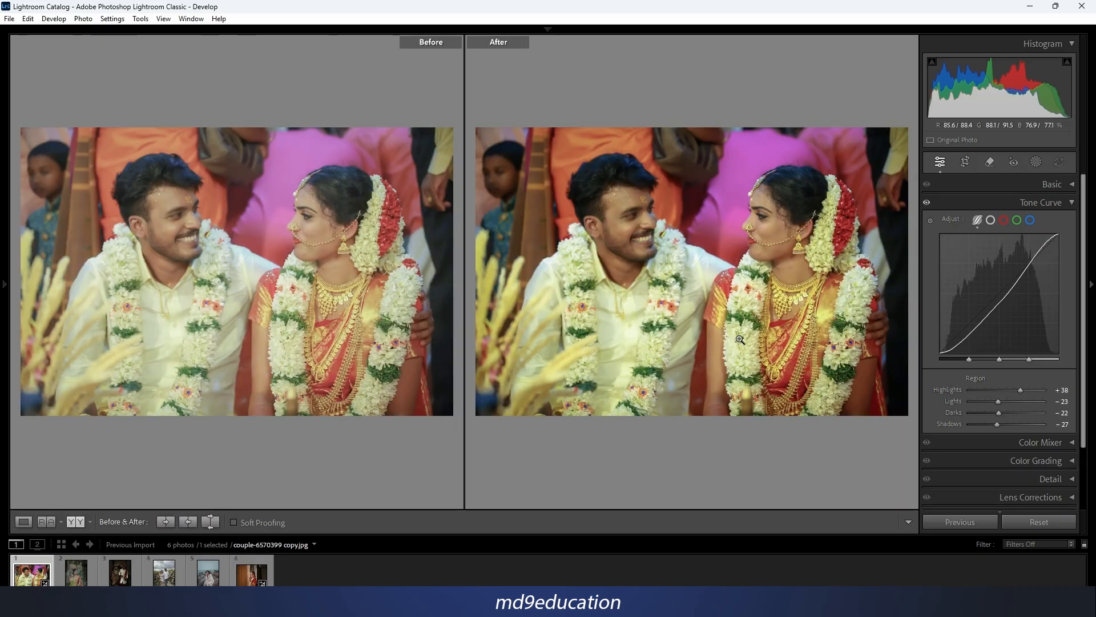
key("y")
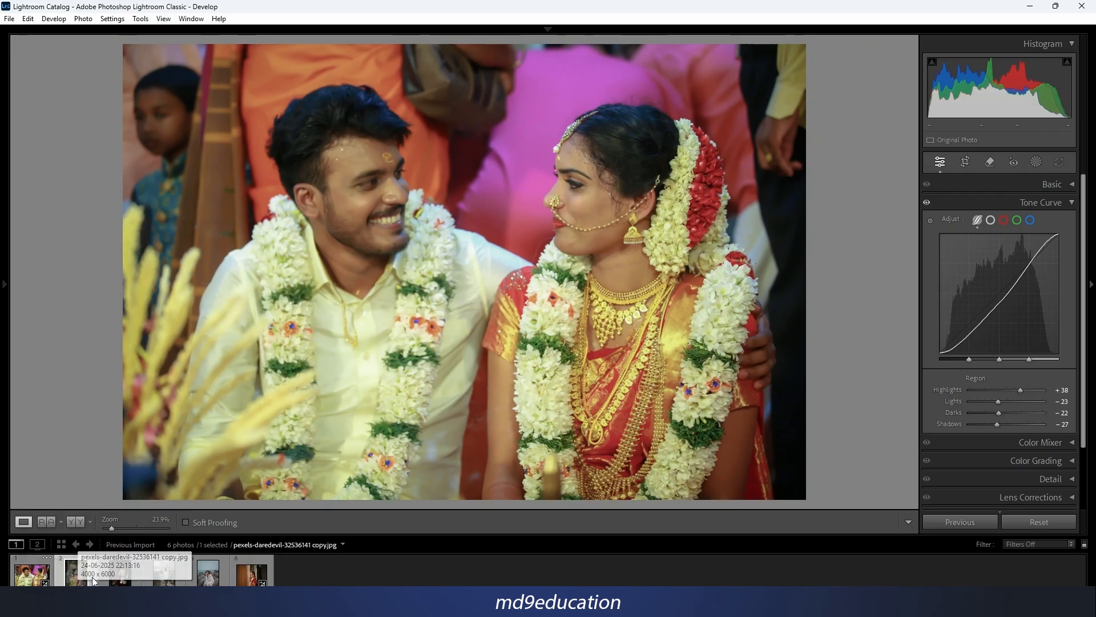
left_click(93, 580)
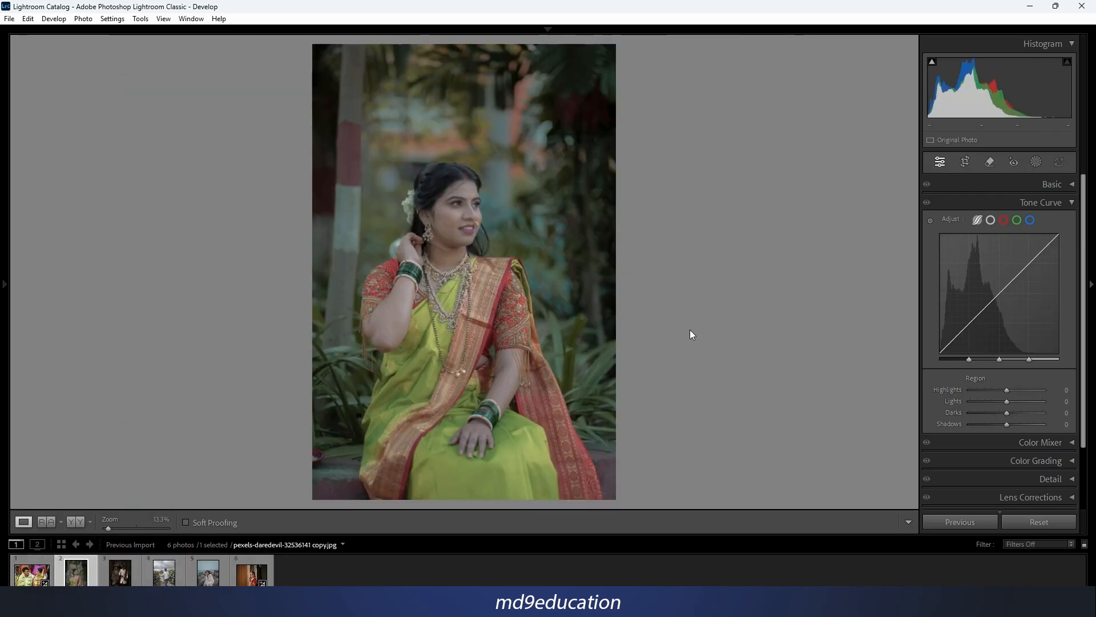
left_click(991, 220)
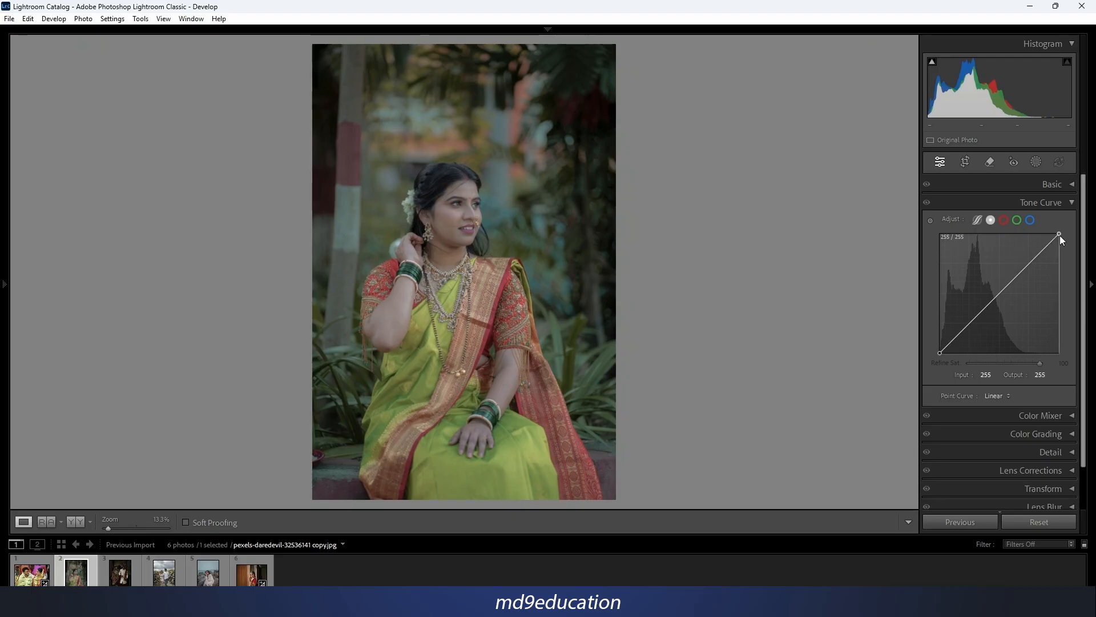
Try pulling the point curve's white and black points inward with a midtone point at 103/109, and reset all channels.
left_click_drag(1059, 234, 1029, 234)
left_click_drag(940, 353, 944, 354)
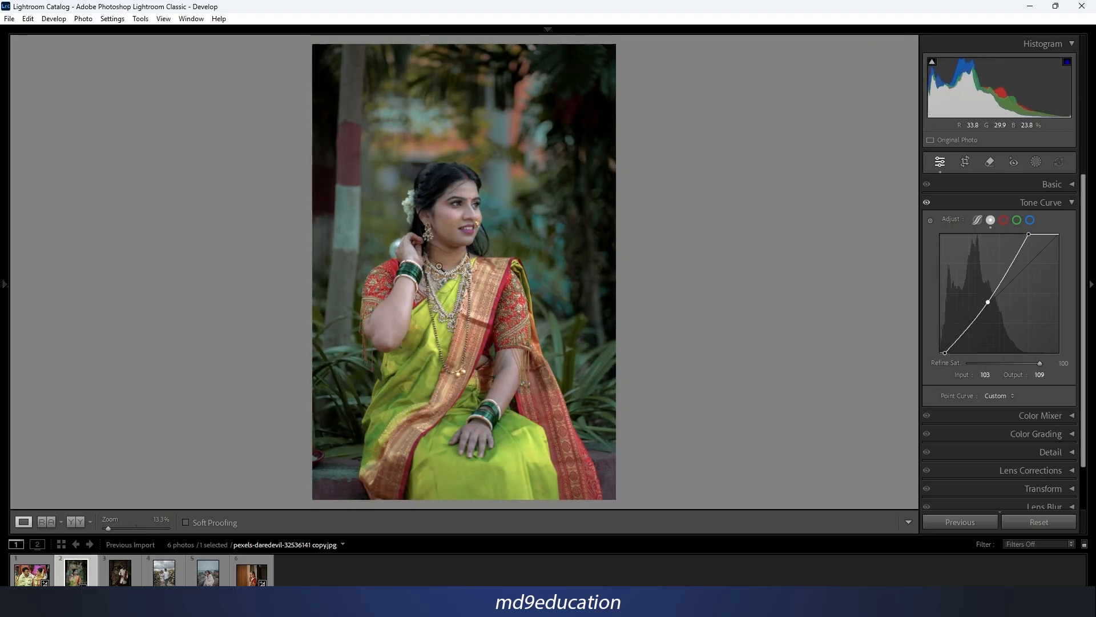
right_click(974, 272)
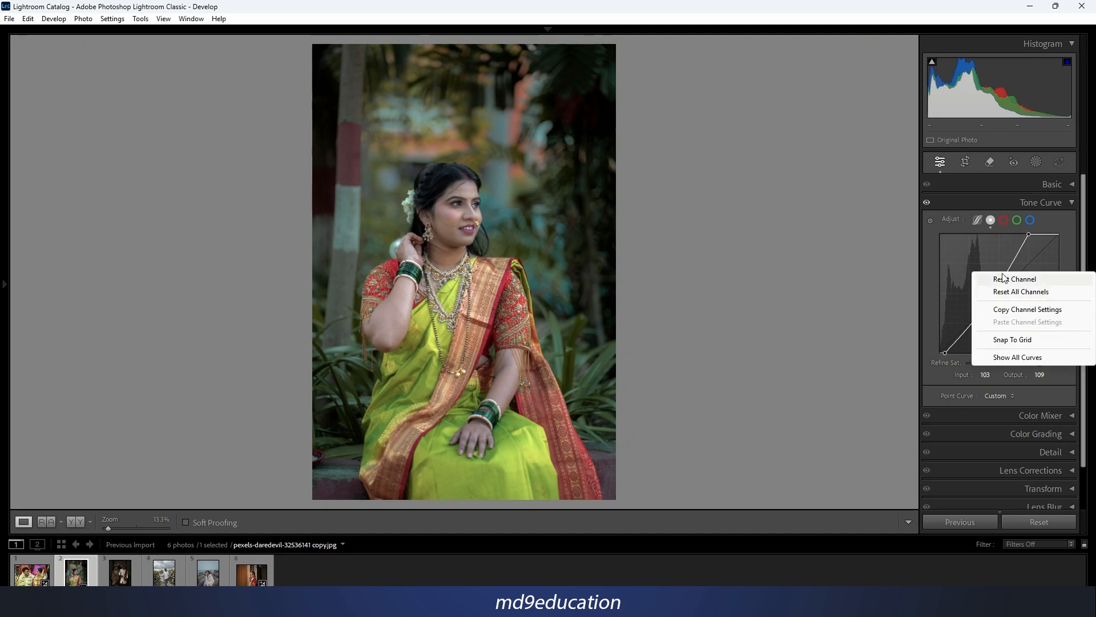
left_click(1004, 292)
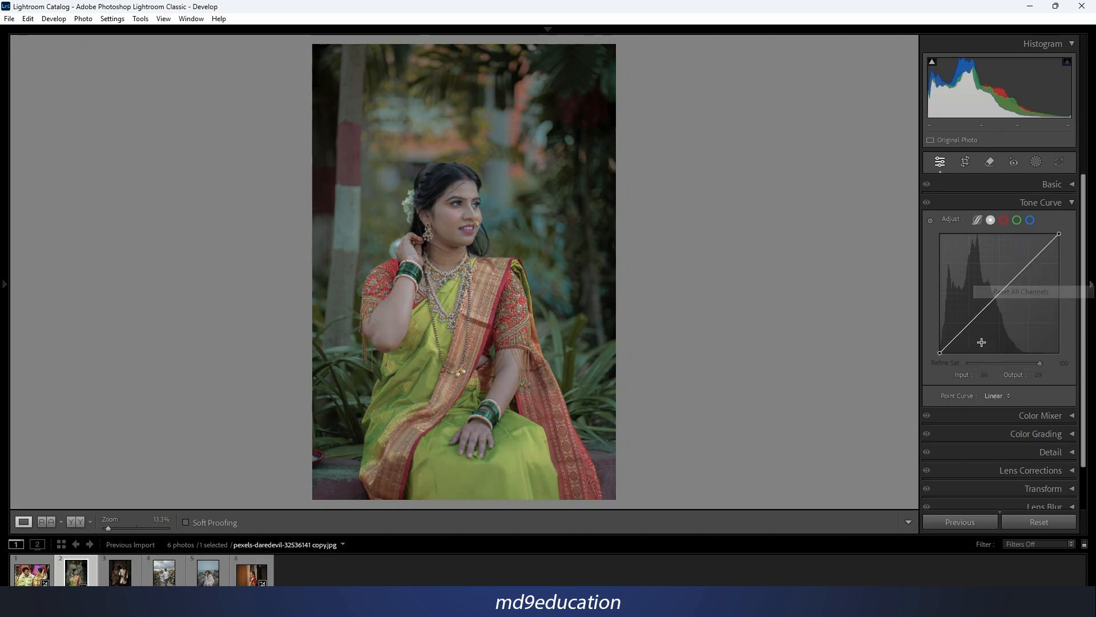
Try the Medium Contrast point curve preset, apply Strong Contrast instead, and raise its upper point slightly.
left_click(1007, 394)
left_click(1006, 424)
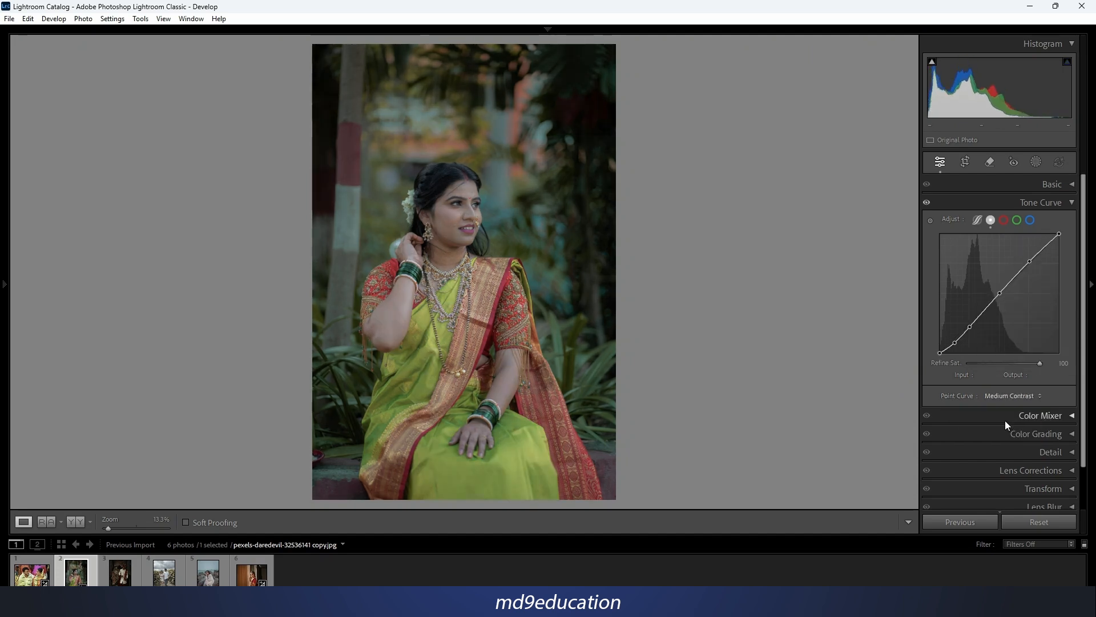
left_click(1008, 396)
left_click(989, 435)
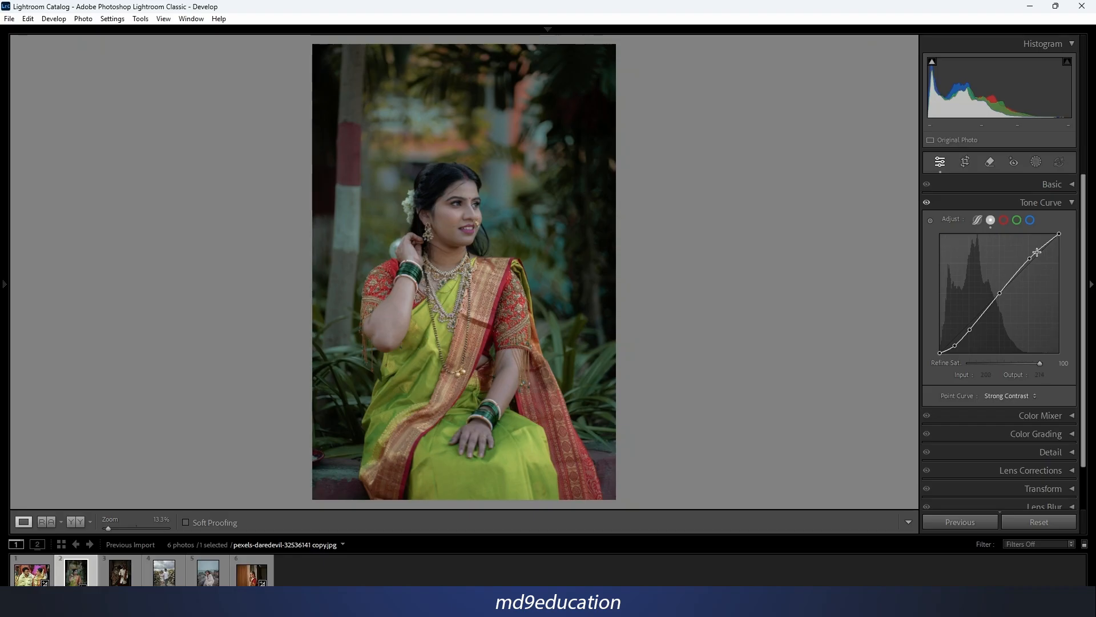
left_click_drag(1030, 259, 1028, 253)
On the dark wedding photo, lift the point curve's shadows and midtones with the black point at 0/6, and compare before and after.
key("Right")
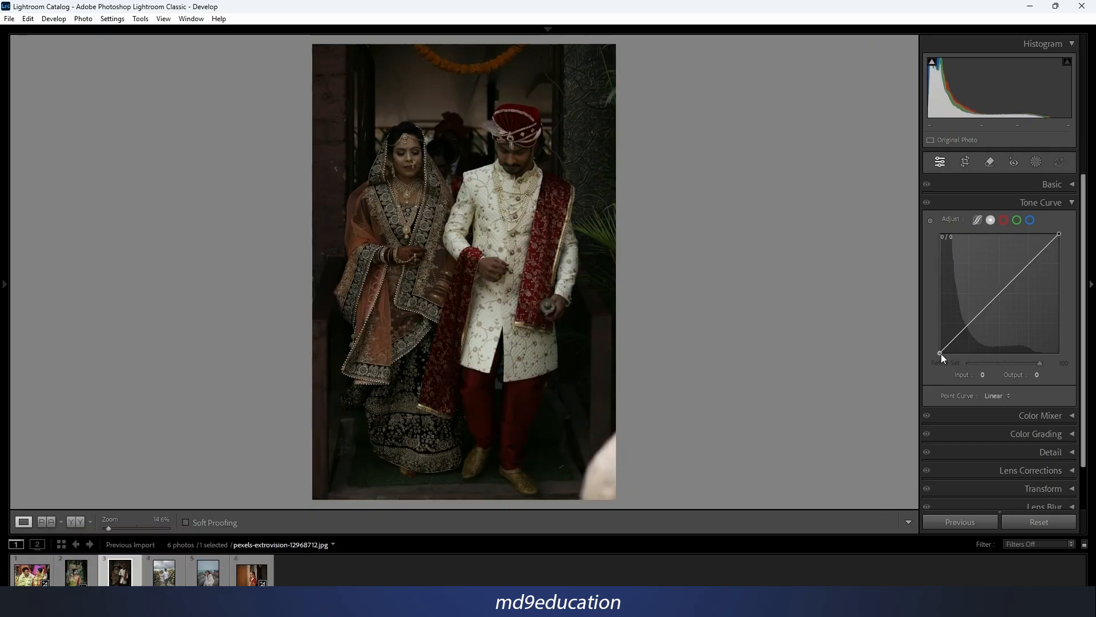
left_click_drag(941, 354, 939, 348)
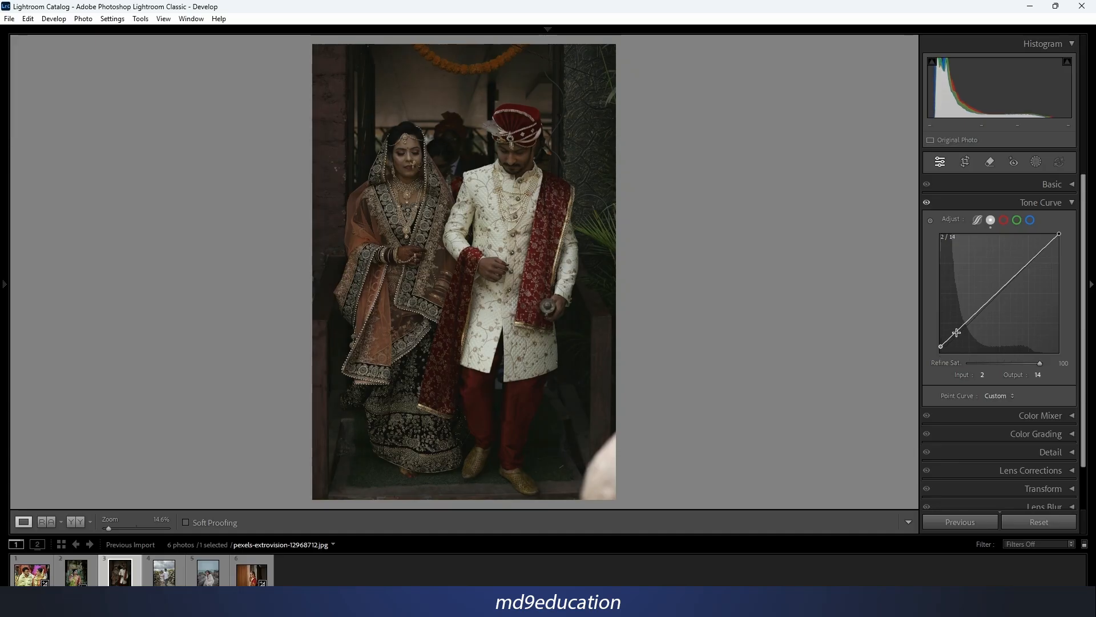
left_click_drag(994, 297, 988, 278)
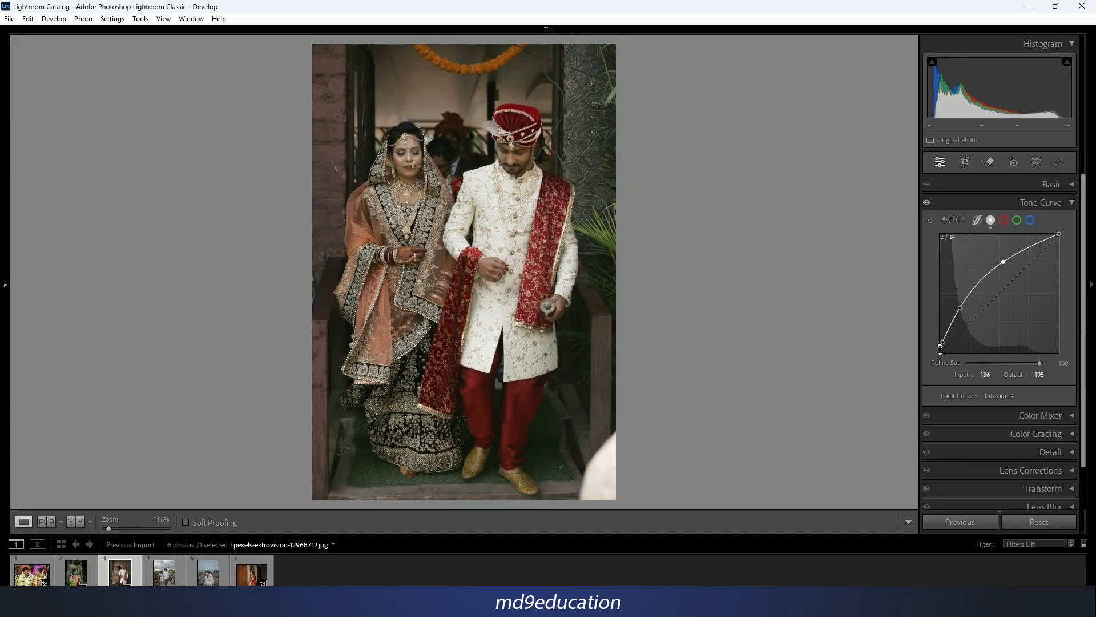
left_click_drag(940, 349, 937, 350)
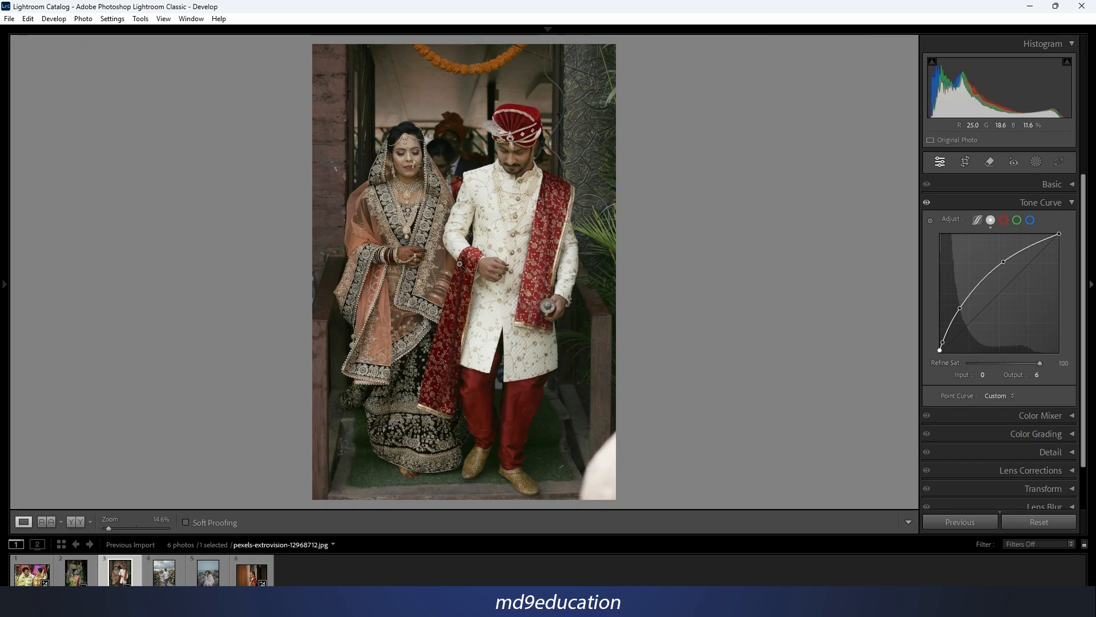
key("y")
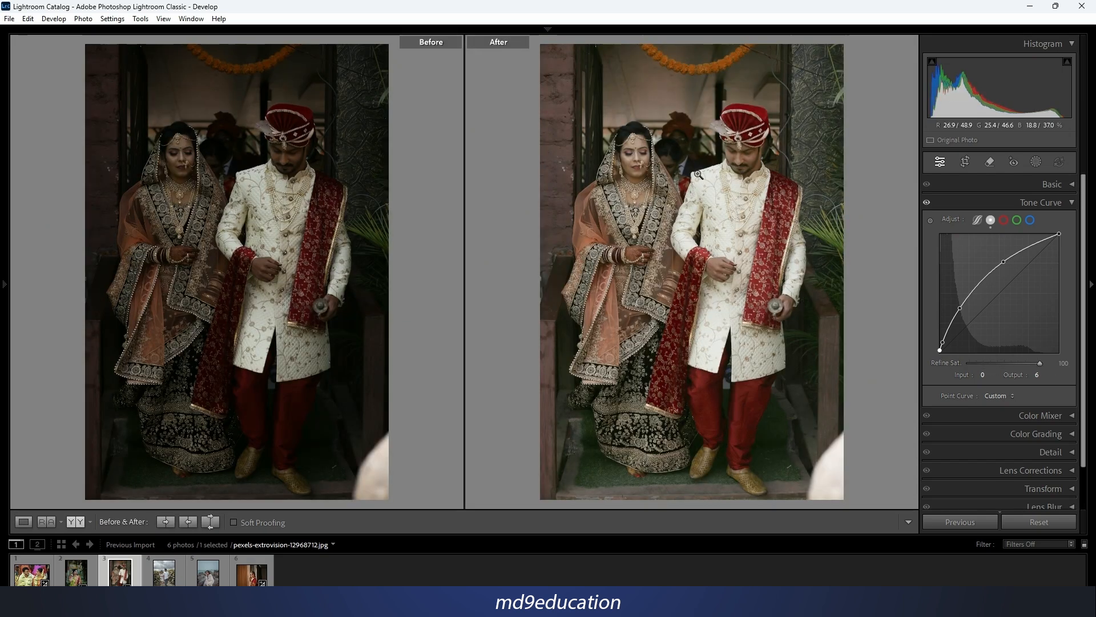
key("y")
On the sunflower photo, pull the curve's black and white points inward, add a midtone point and one at 170/177, and set Refine Saturation to 76.
left_click(170, 577)
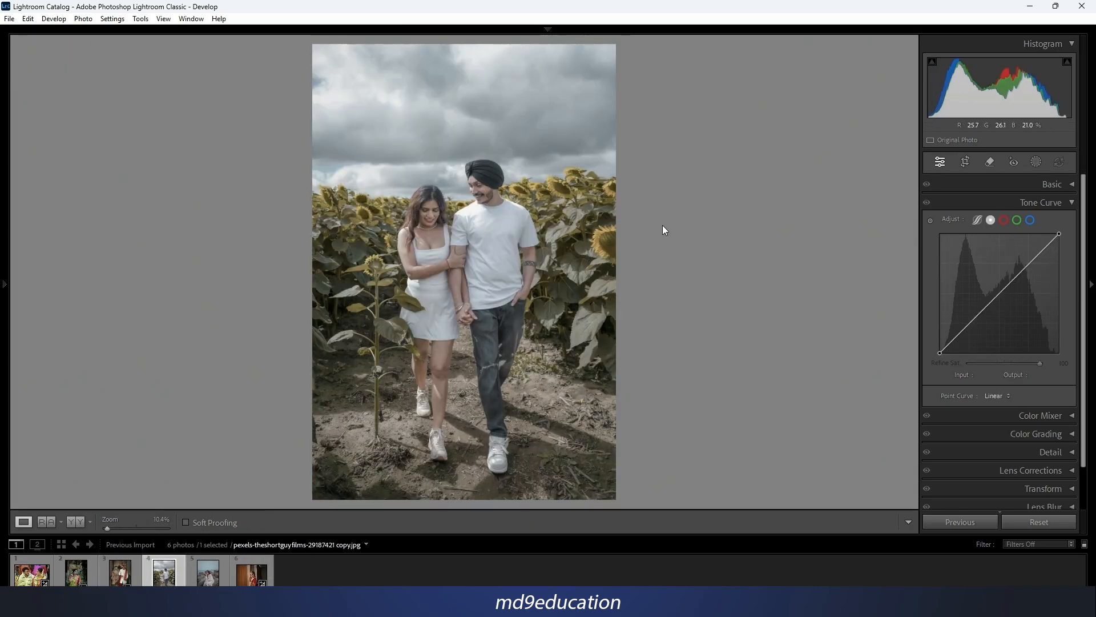
left_click_drag(941, 355, 948, 363)
left_click_drag(1058, 231, 1052, 229)
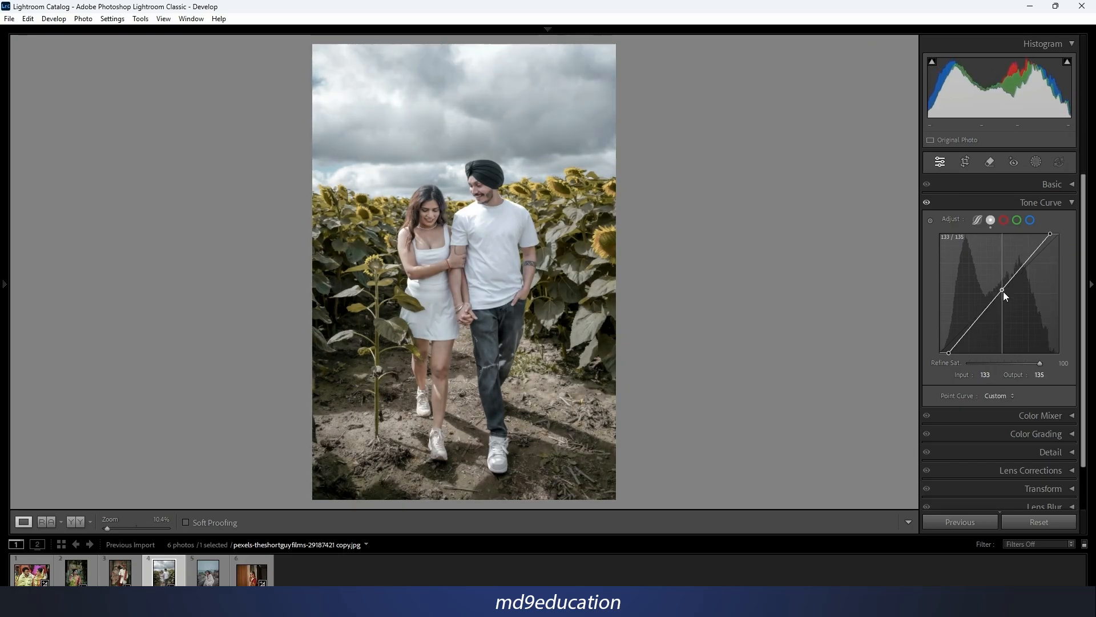
left_click_drag(1002, 291, 997, 301)
left_click_drag(998, 365, 1023, 364)
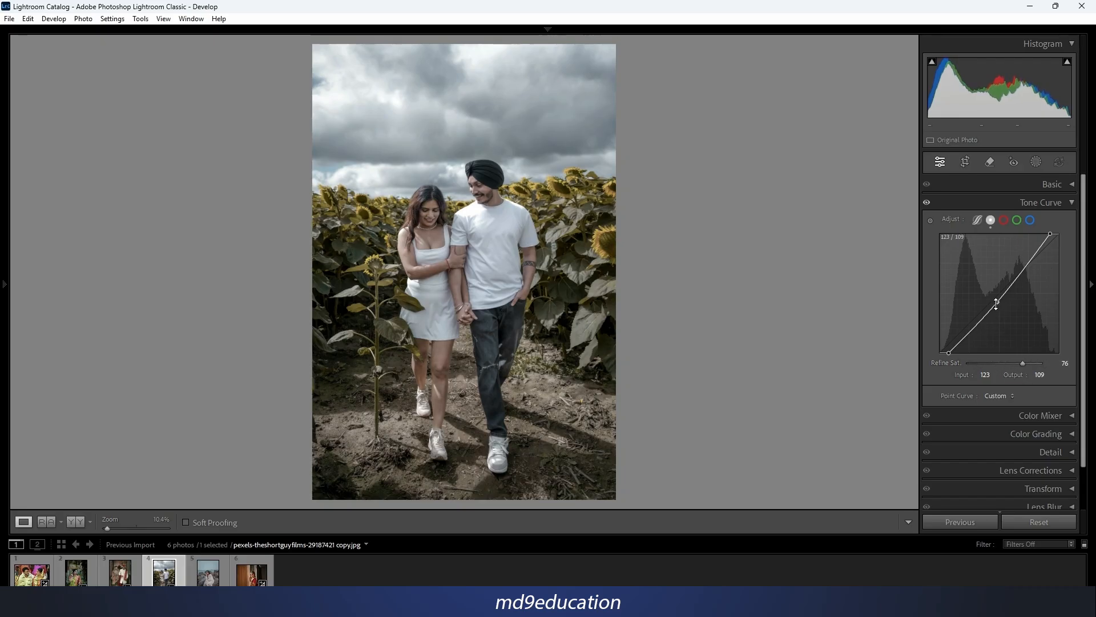
left_click_drag(997, 302, 1018, 269)
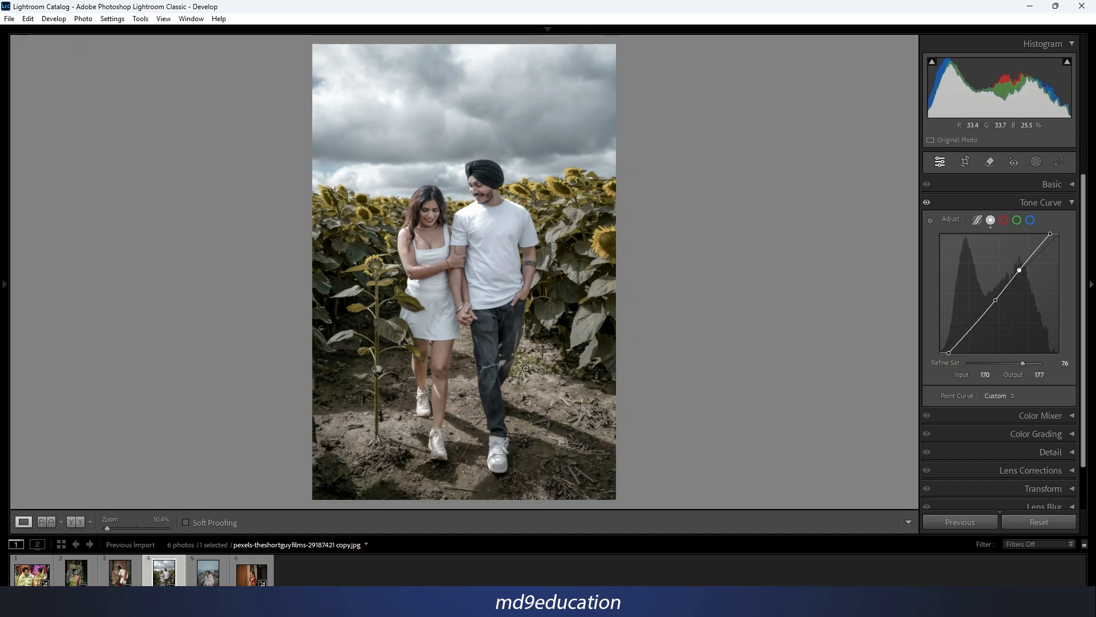
Compare the sunflower photo before and after, and open the photo of the woman sitting on the seaside rocks.
key("y")
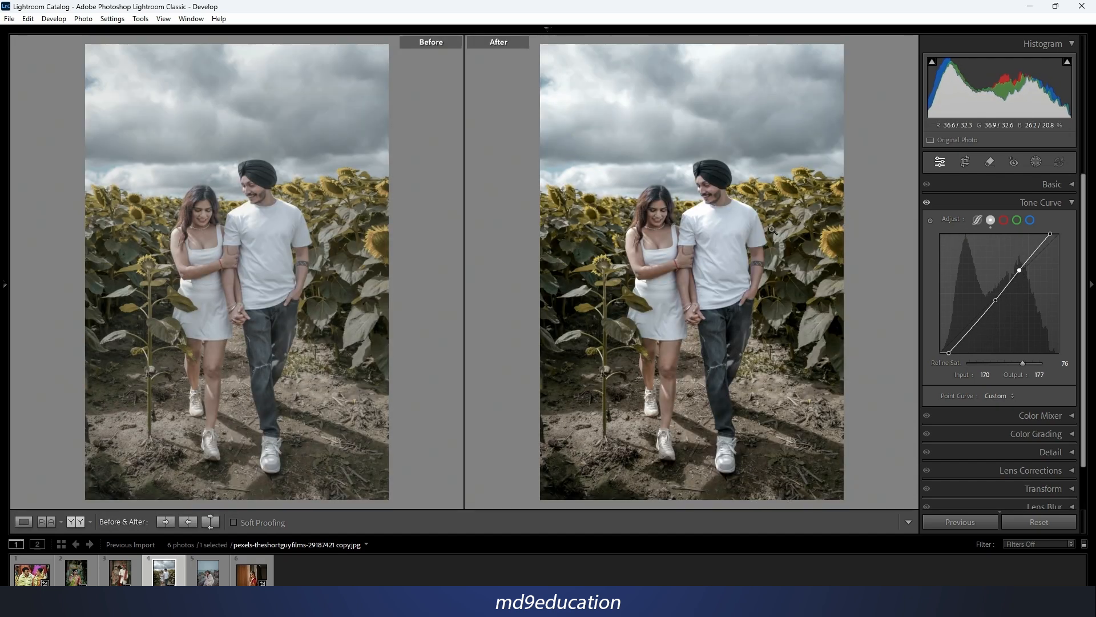
key("y")
key("Right")
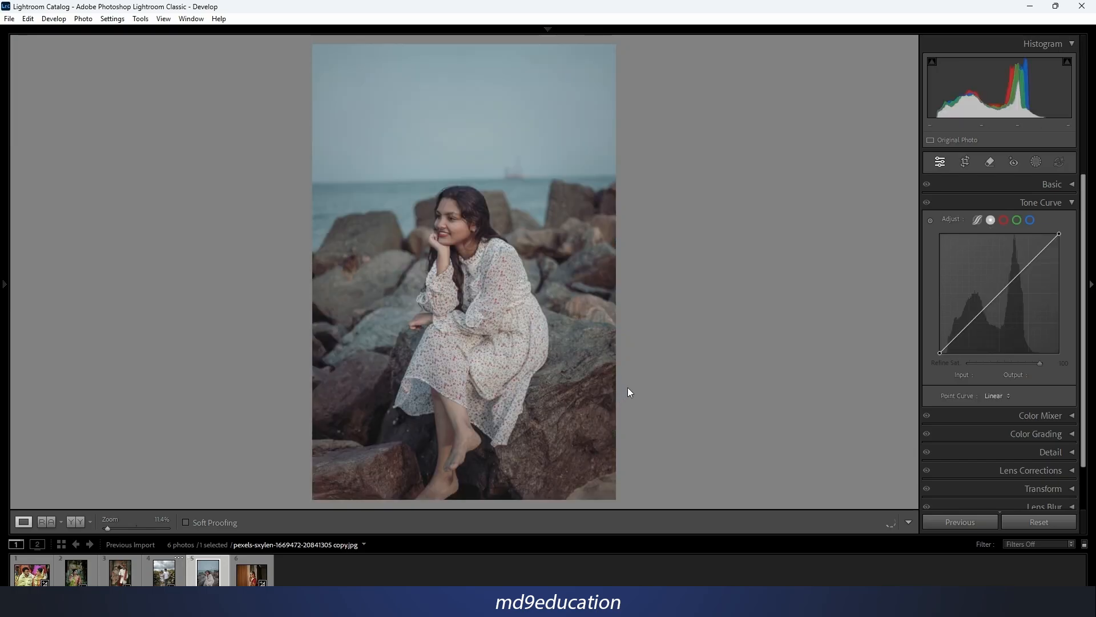
Try moving the black point inward, the white point to 199/255 and a midtone point to 111/142, and reset the photo's settings.
left_click_drag(943, 354, 944, 352)
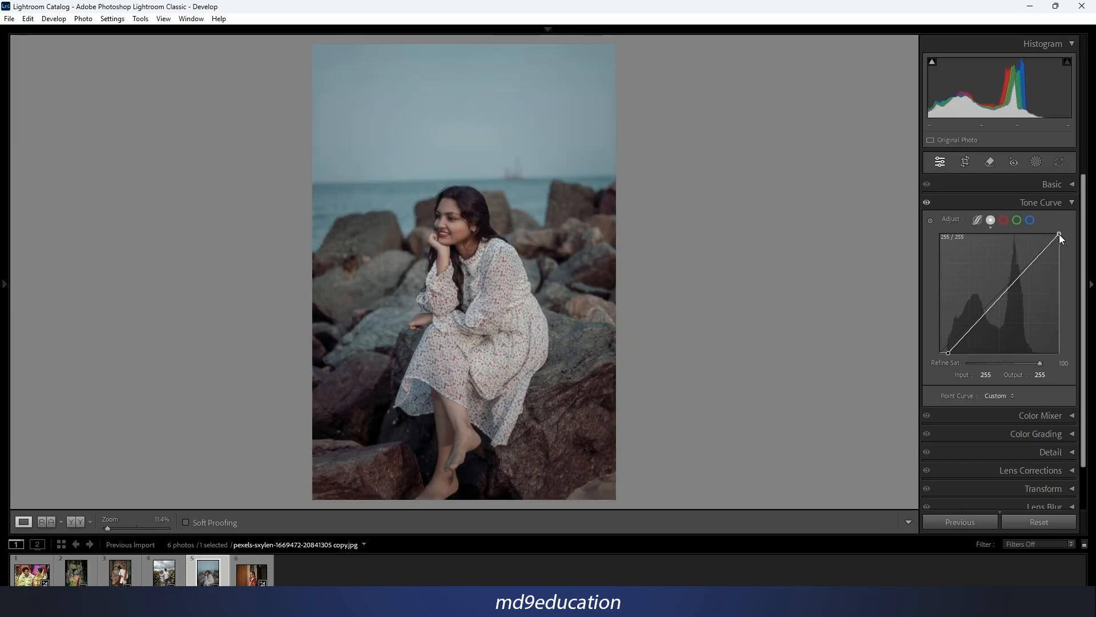
left_click_drag(1059, 234, 1033, 233)
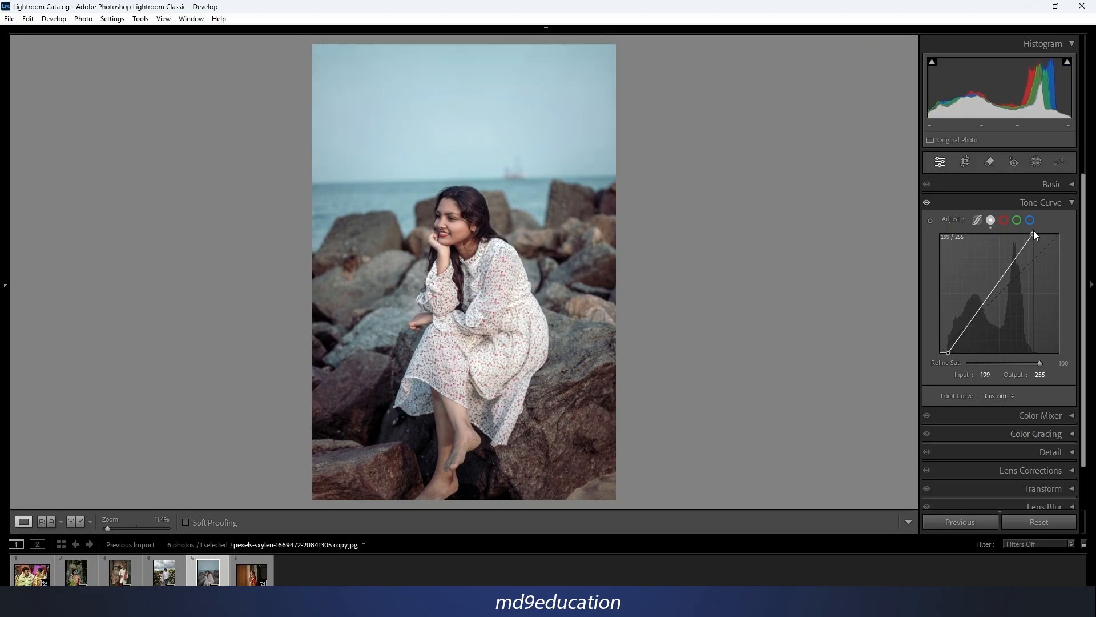
left_click_drag(994, 289, 992, 287)
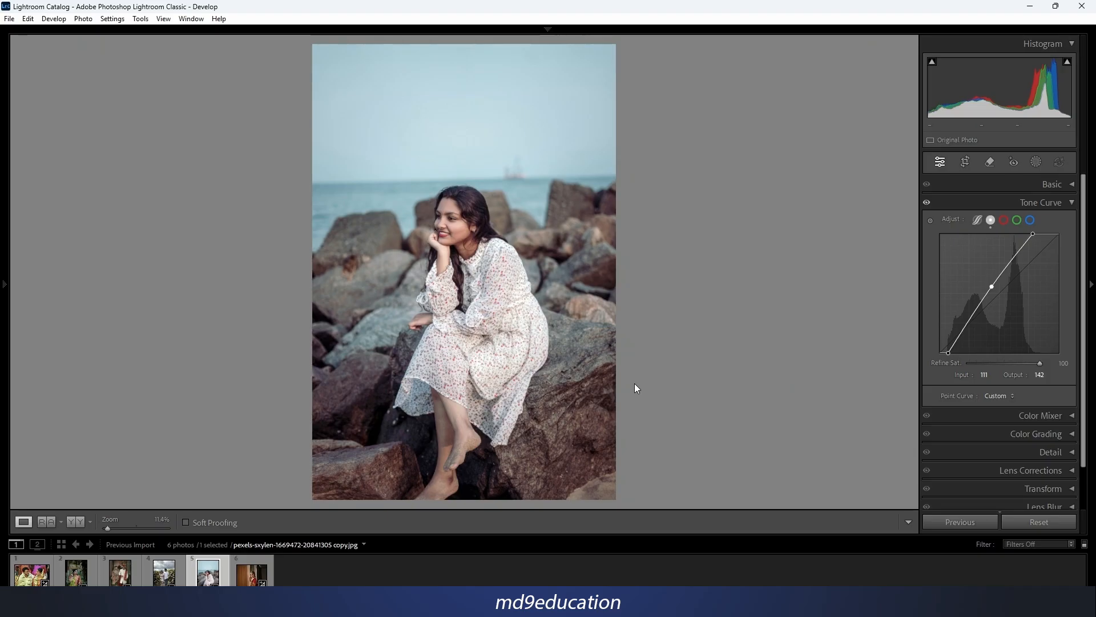
right_click(470, 247)
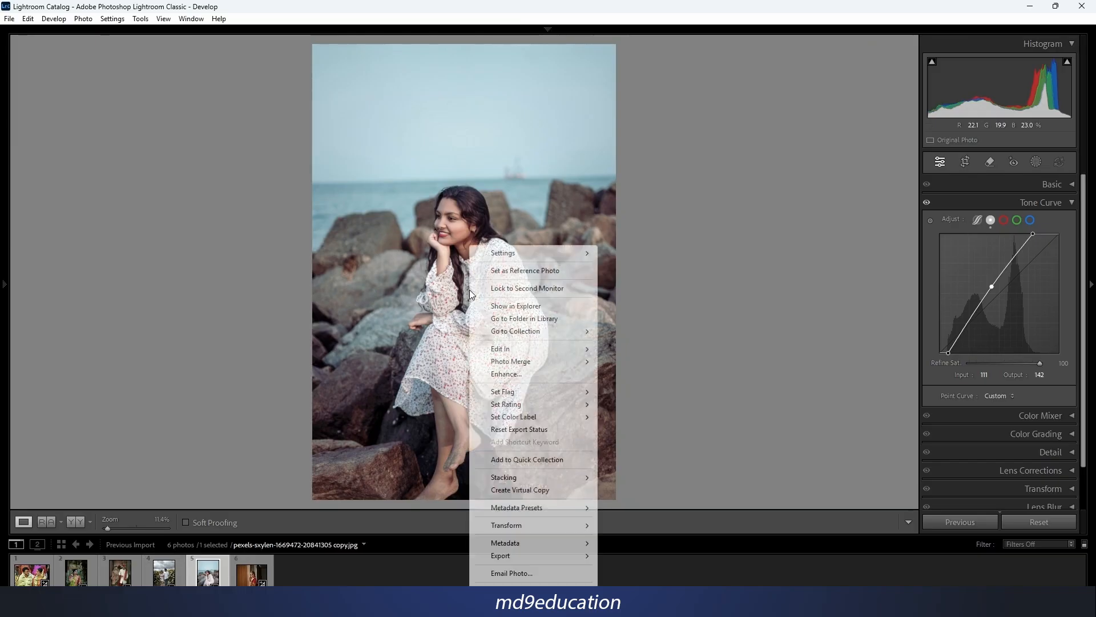
mouse_move(519, 260)
left_click(616, 252)
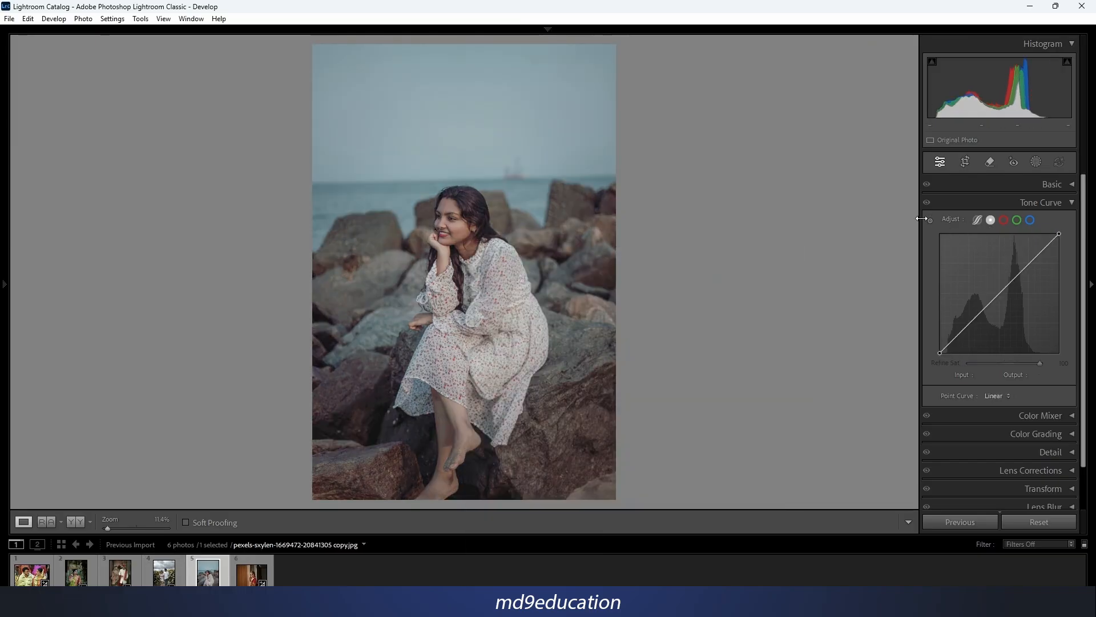
Use targeted adjustment on the seaside photo to darken the rocks with a point at 60/52 and brighten the lighter tones up to 155/215.
left_click(930, 220)
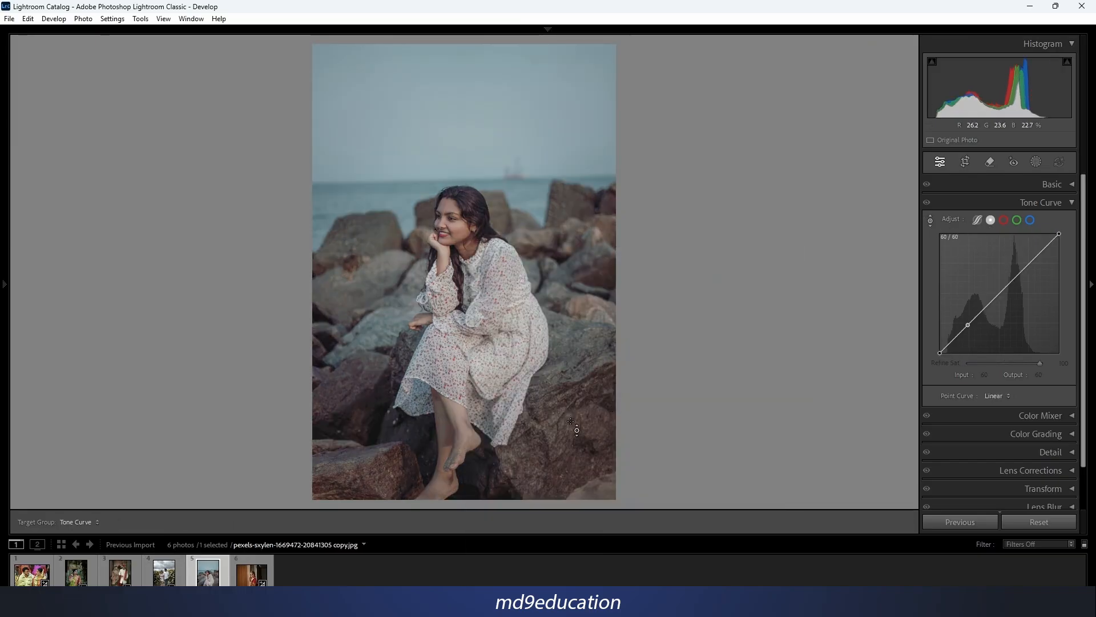
left_click_drag(570, 420, 571, 434)
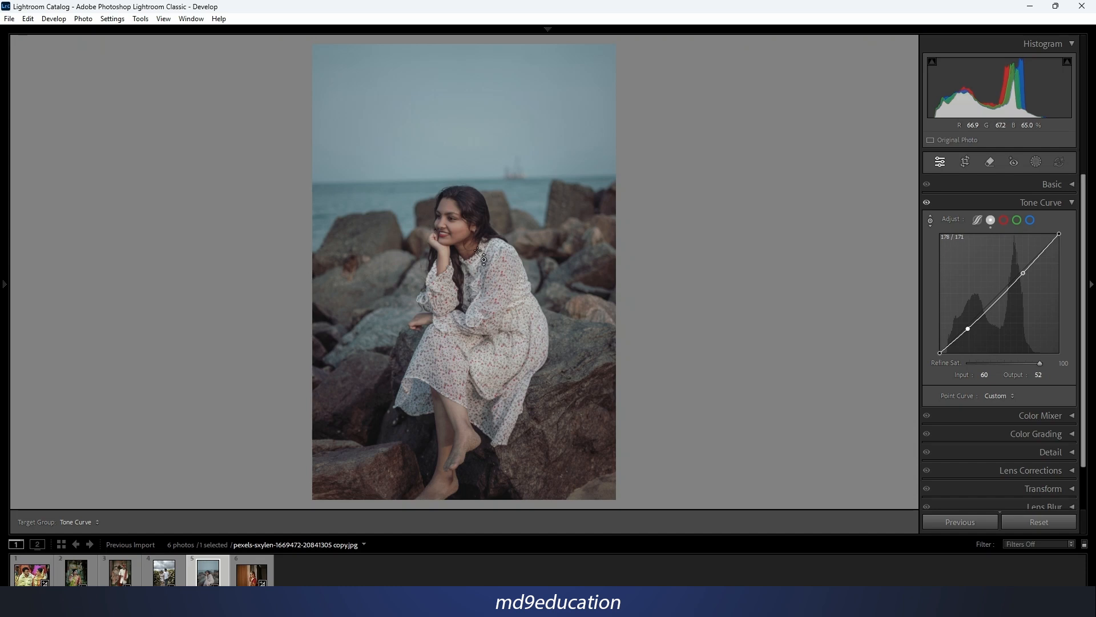
left_click_drag(461, 234, 461, 170)
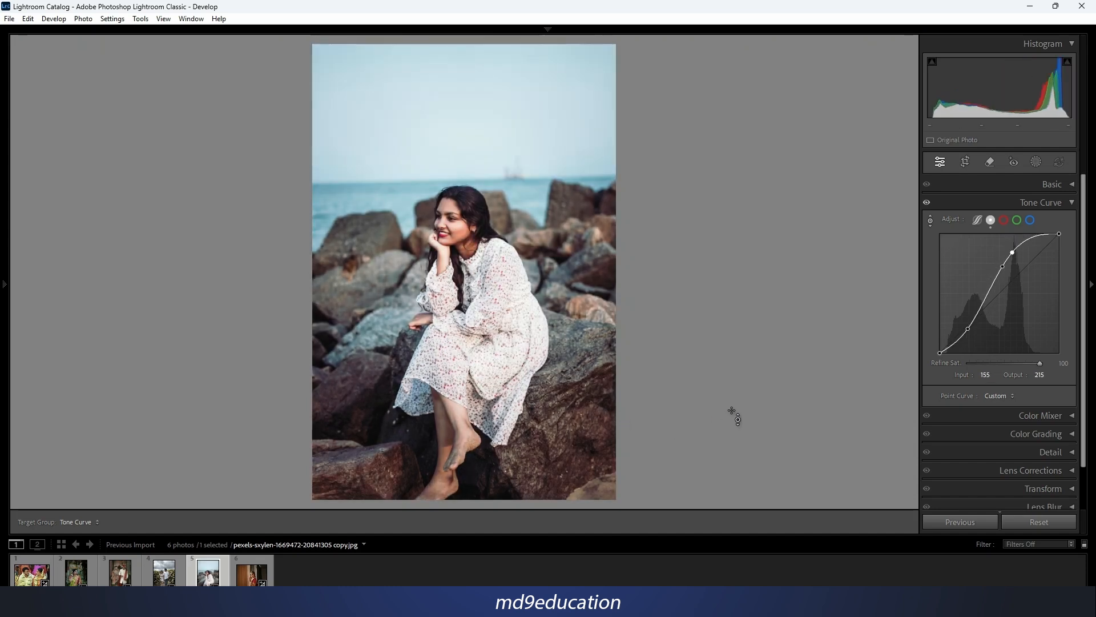